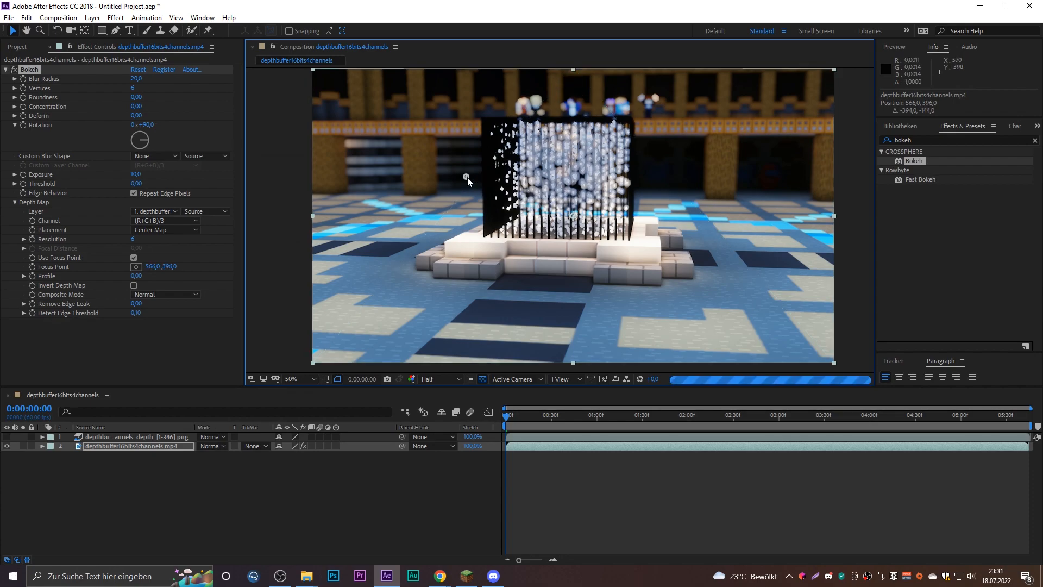
# Move the Bokeh effect's focus point to the foreground floor at about 398, 1008 and adjust the blur radius
pyautogui.click(503, 308)
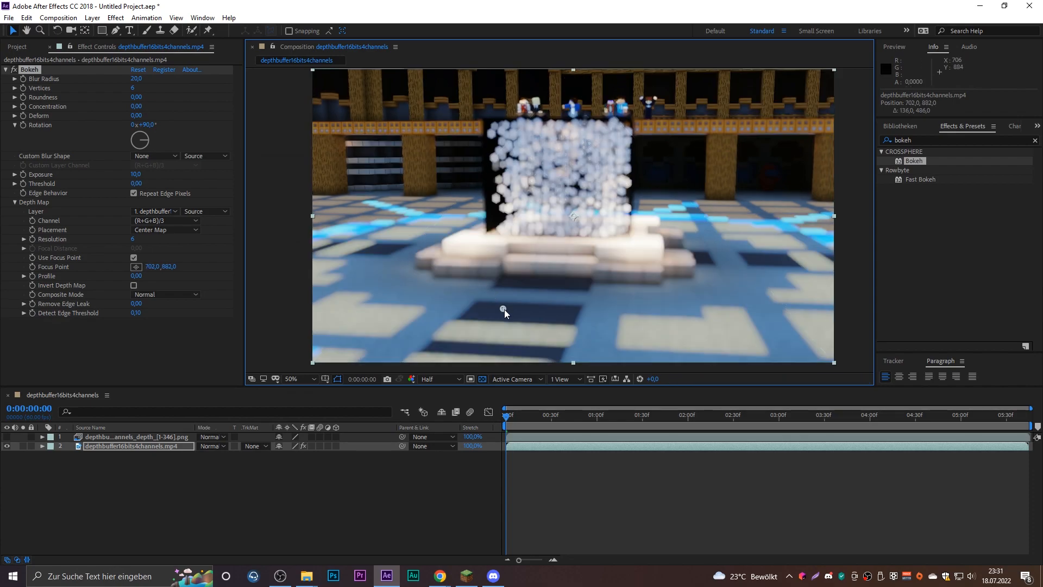
pyautogui.moveTo(504, 308); pyautogui.dragTo(421, 343)
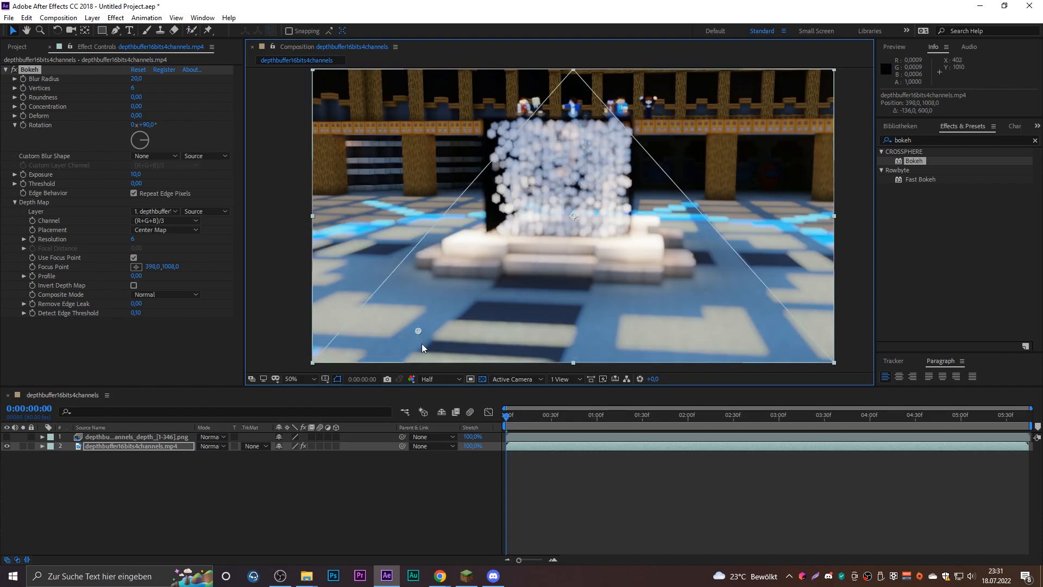
pyautogui.moveTo(138, 79); pyautogui.dragTo(177, 82)
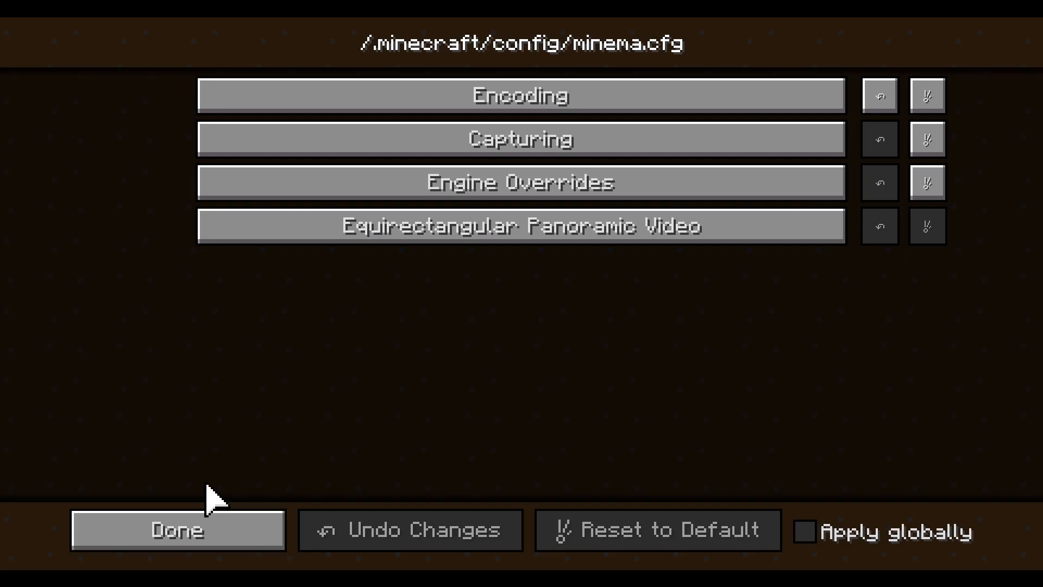
# In Minecraft's Minema encoding settings, cycle the bit depth for the depth buffer through bit16channels3, bit16channels4 and bit32f
pyautogui.click(526, 103)
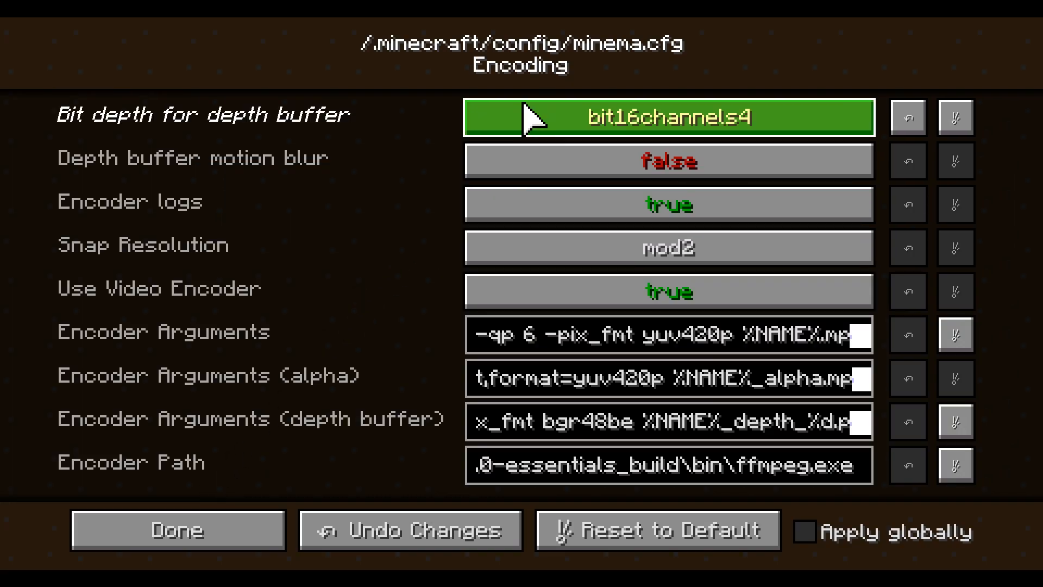
pyautogui.click(526, 118)
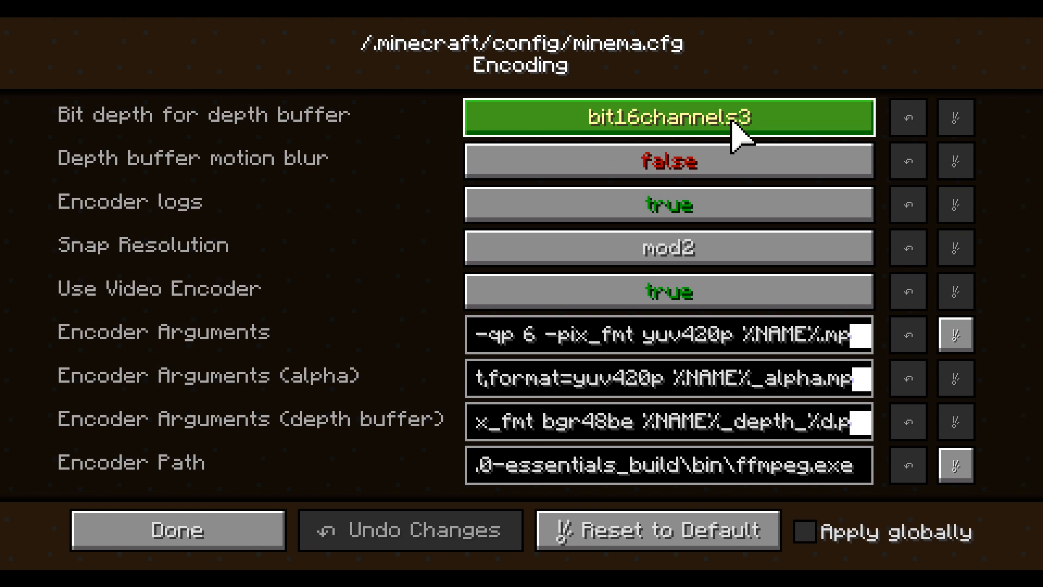
pyautogui.click(640, 120)
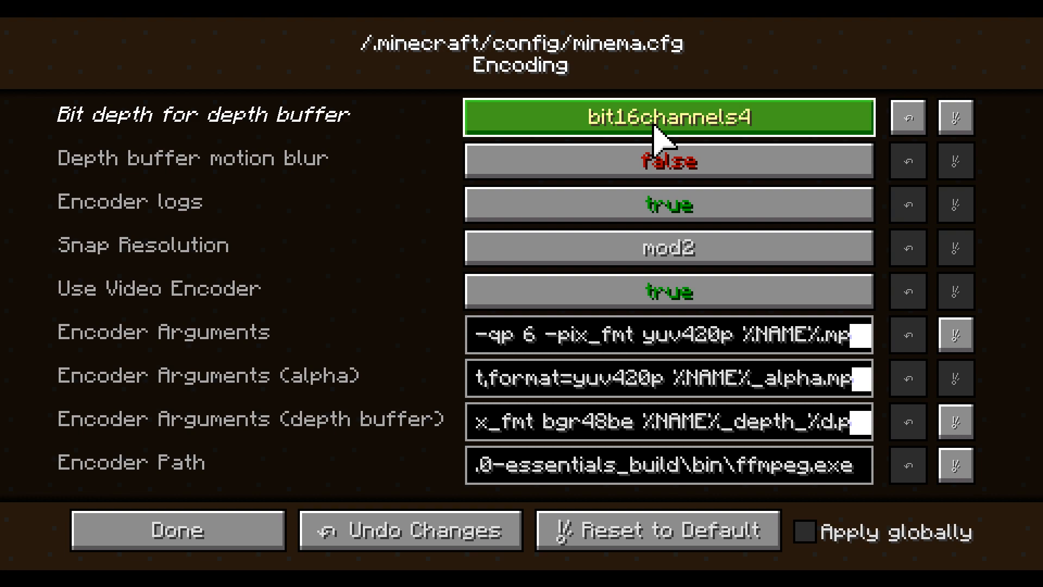
pyautogui.press('Escape')
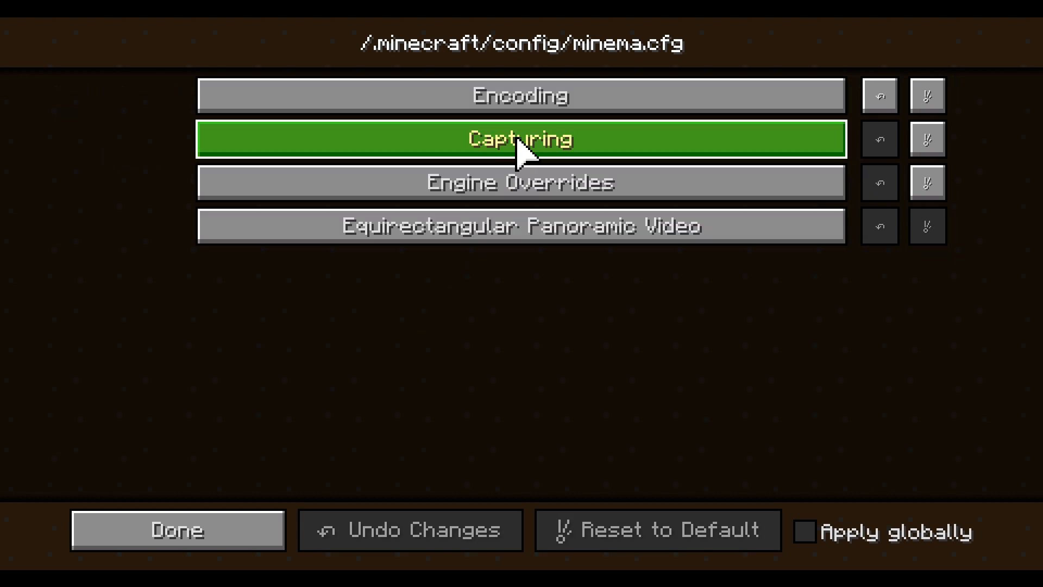
pyautogui.click(517, 145)
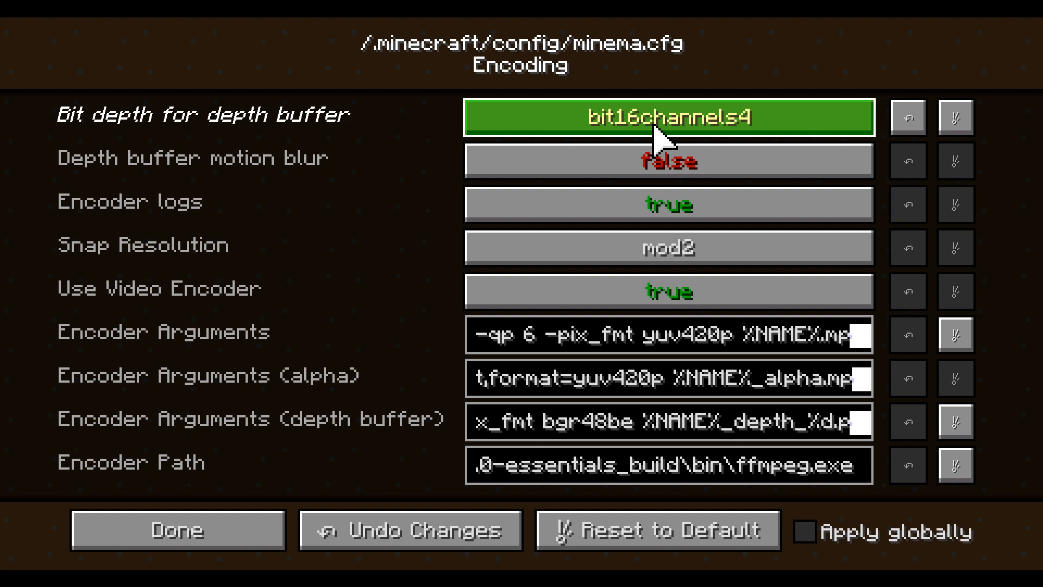
pyautogui.click(682, 126)
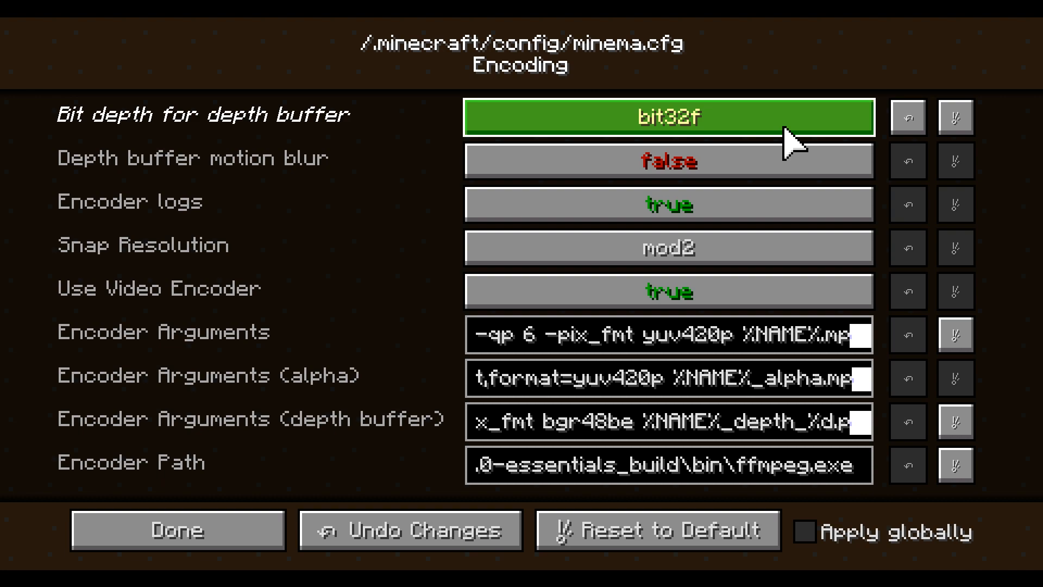
pyautogui.click(747, 129)
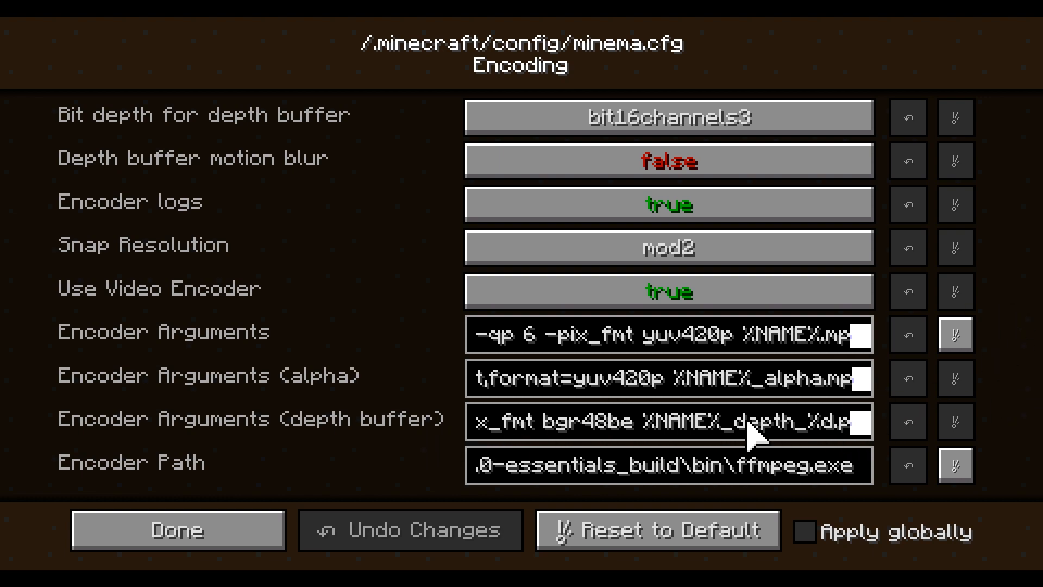
# Cycle the depth buffer's bit depth past bit8 and bit16channels3 and set it to bit32f
pyautogui.click(816, 420)
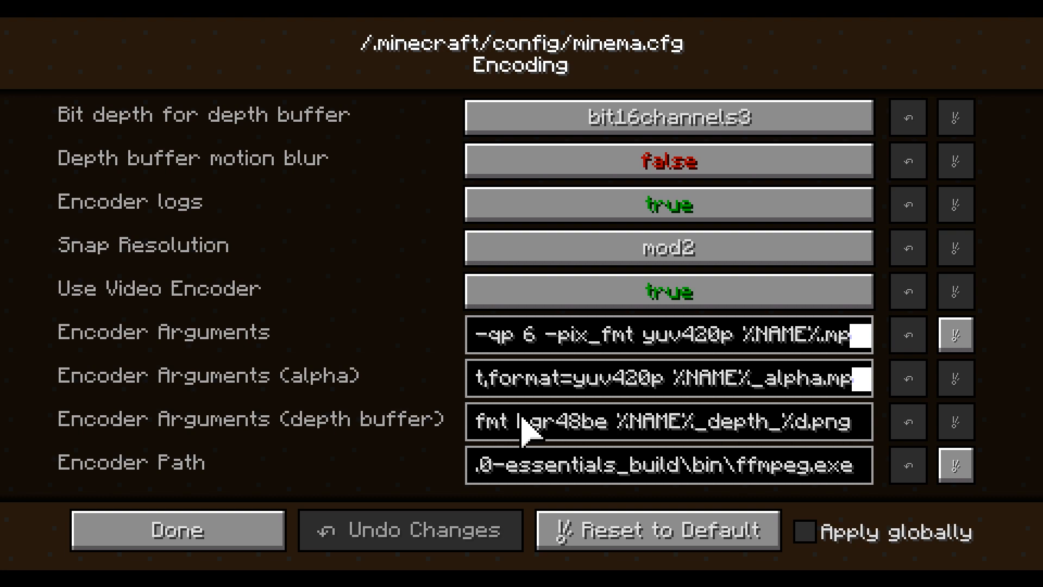
pyautogui.click(772, 128)
pyautogui.click(771, 126)
pyautogui.click(771, 126)
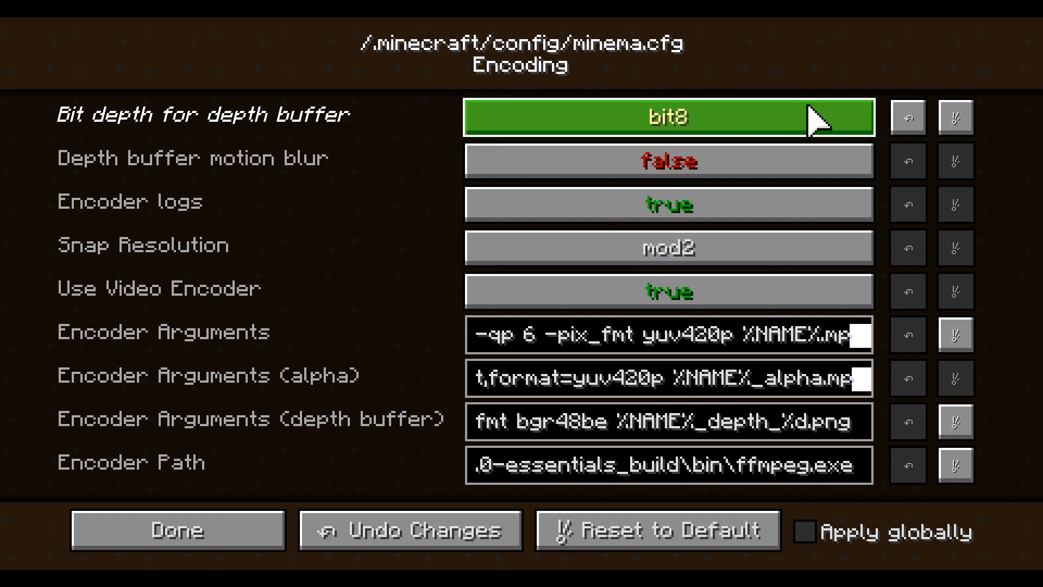
pyautogui.click(760, 129)
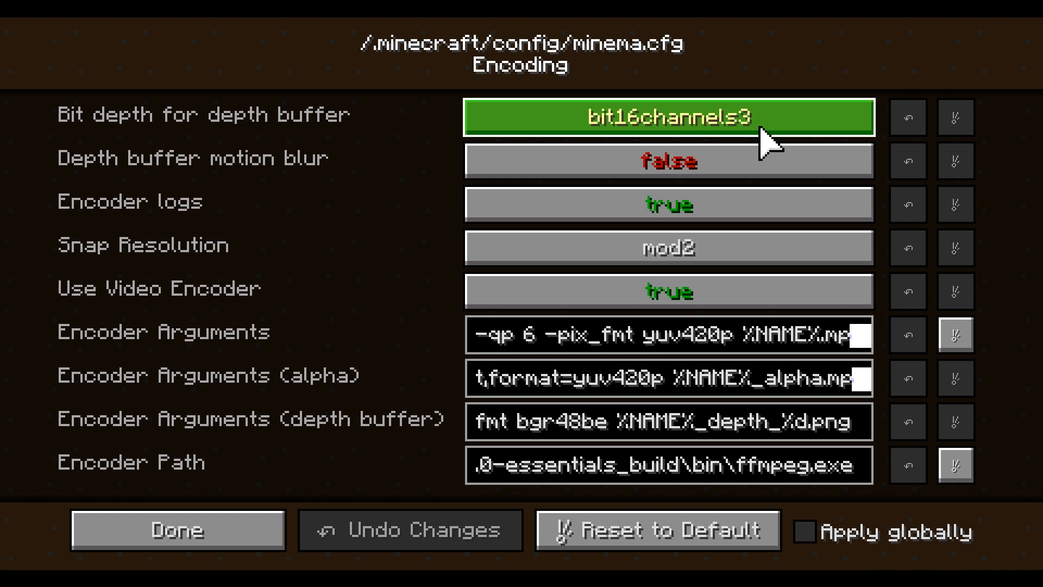
pyautogui.click(790, 117)
pyautogui.click(787, 119)
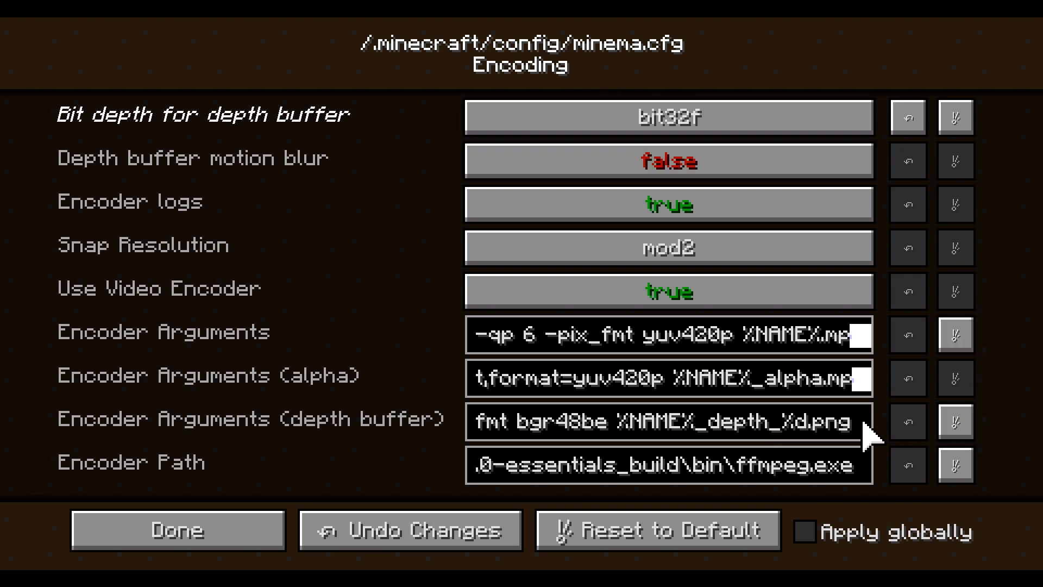
# Reset the depth buffer's encoder arguments to the bit32f default and inspect the end of the argument line
pyautogui.click(955, 423)
pyautogui.click(827, 422)
pyautogui.press('Right')
pyautogui.press('Right')
pyautogui.press('Right')
pyautogui.press('Right')
pyautogui.press('Right')
pyautogui.press('Right')
pyautogui.press('Right')
pyautogui.press('Right')
pyautogui.press('Right')
pyautogui.press('Right')
pyautogui.press('Right')
pyautogui.press('Right')
pyautogui.press('Right')
pyautogui.press('Right')
pyautogui.press('Right')
pyautogui.press('Right')
pyautogui.press('Right')
pyautogui.press('Right')
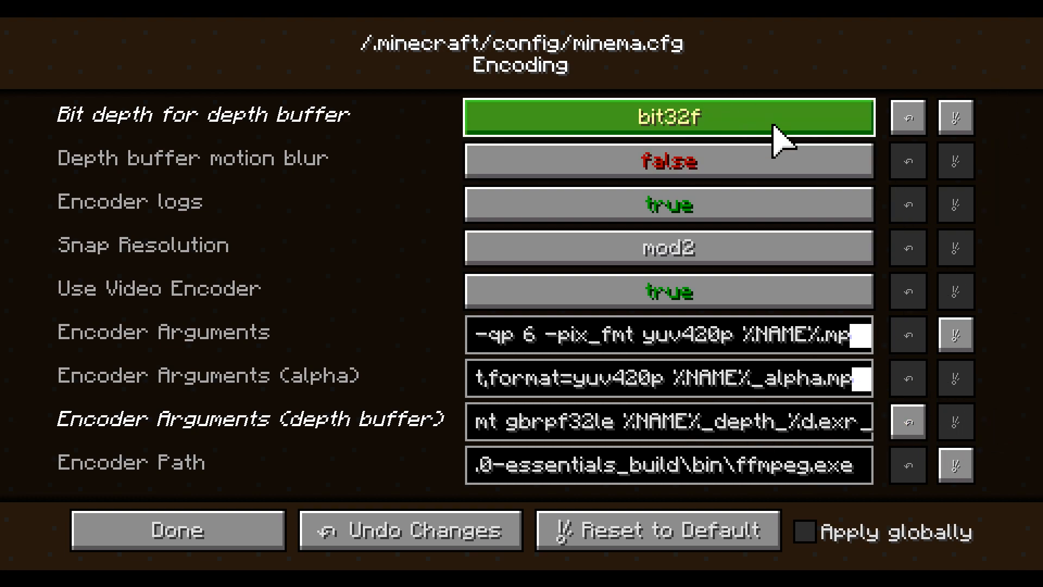
# Set the depth buffer's bit depth to bit8 and reset its encoder arguments to the default
pyautogui.click(737, 119)
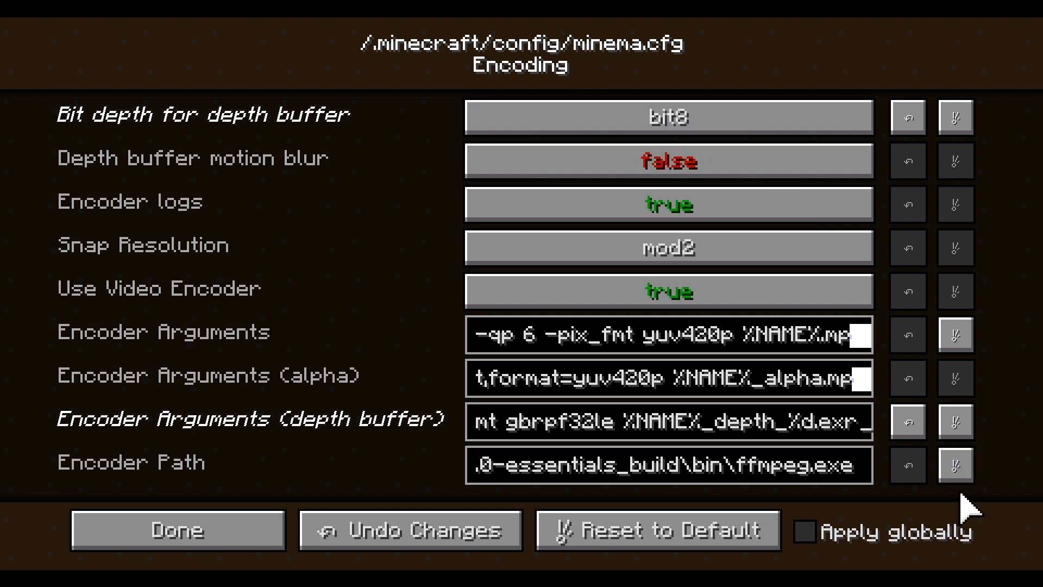
pyautogui.click(961, 426)
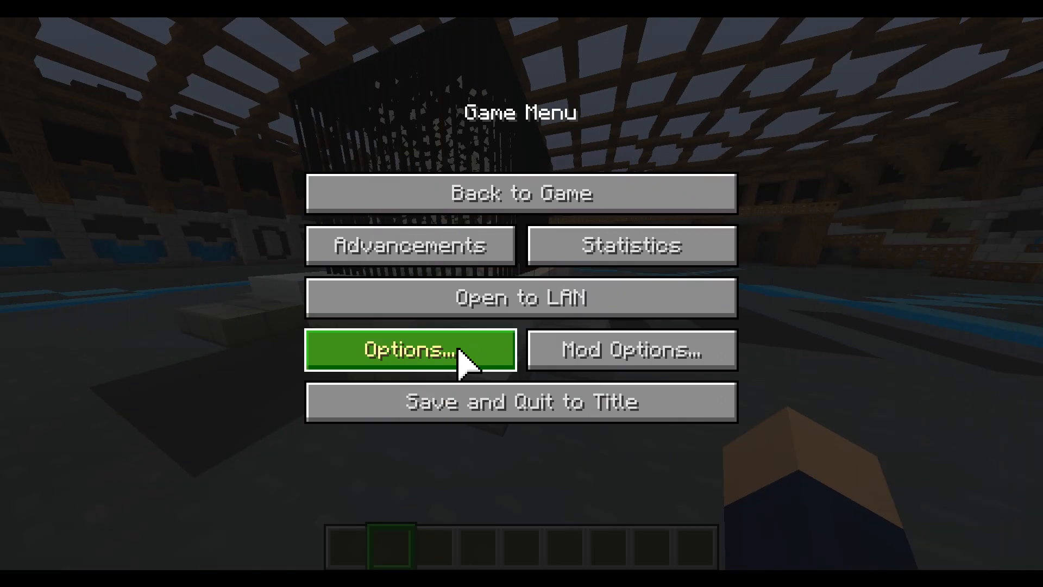
# Open the shader settings from the game's video options and examine the Render Quality option
pyautogui.click(459, 350)
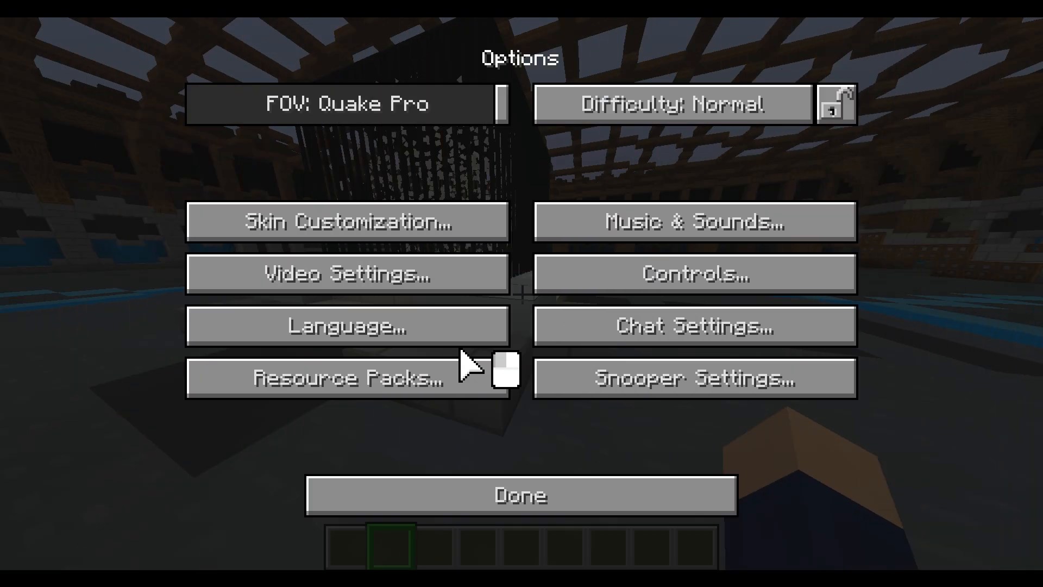
pyautogui.click(435, 299)
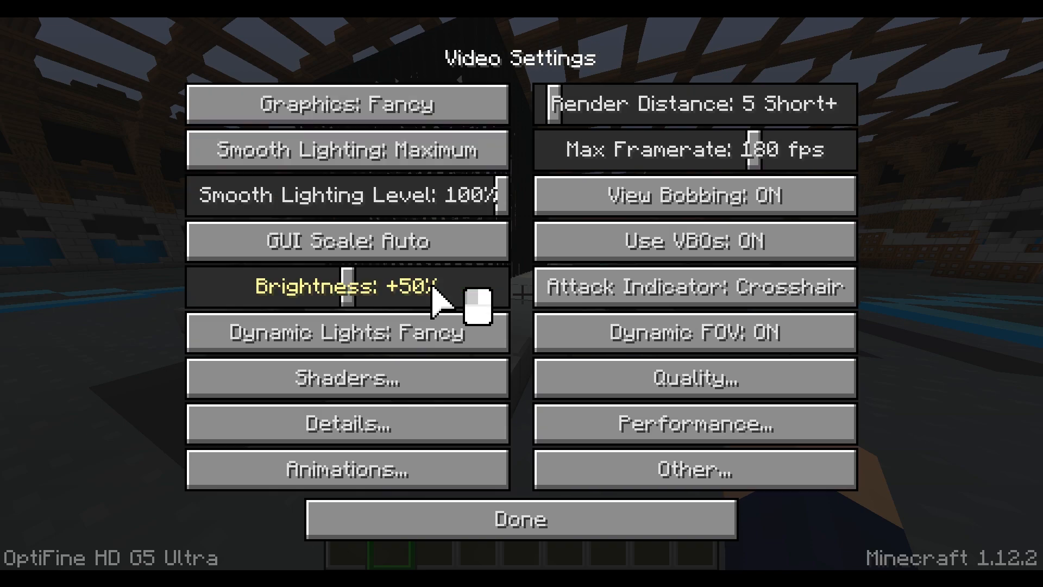
pyautogui.click(434, 381)
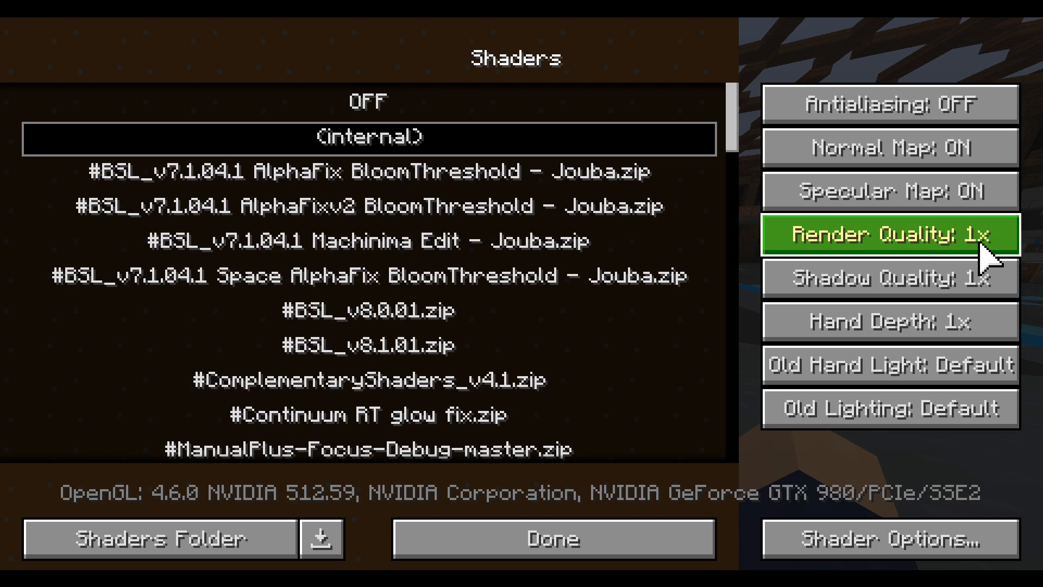
pyautogui.moveTo(1002, 256)
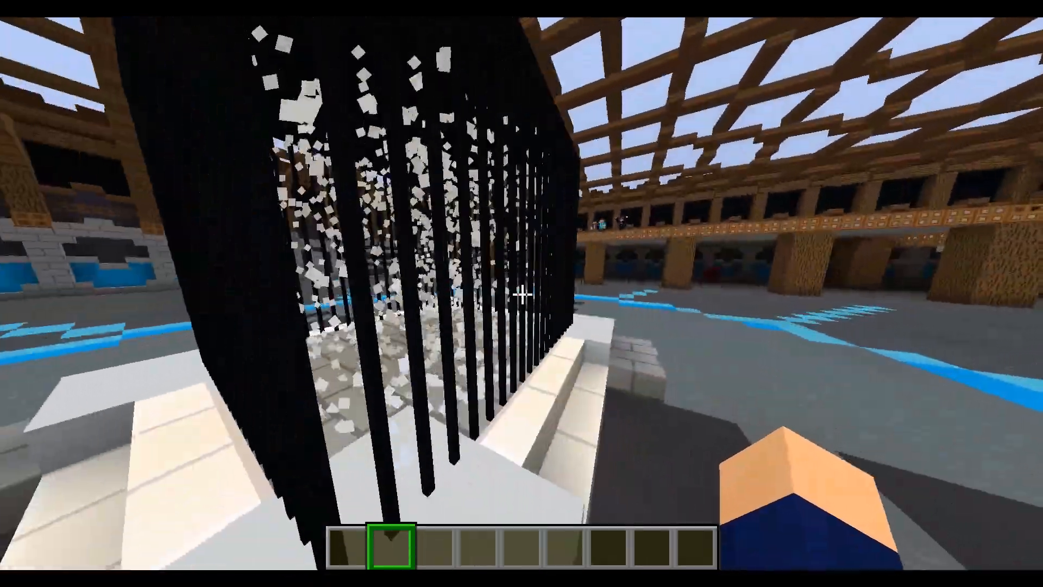
pyautogui.press('w')
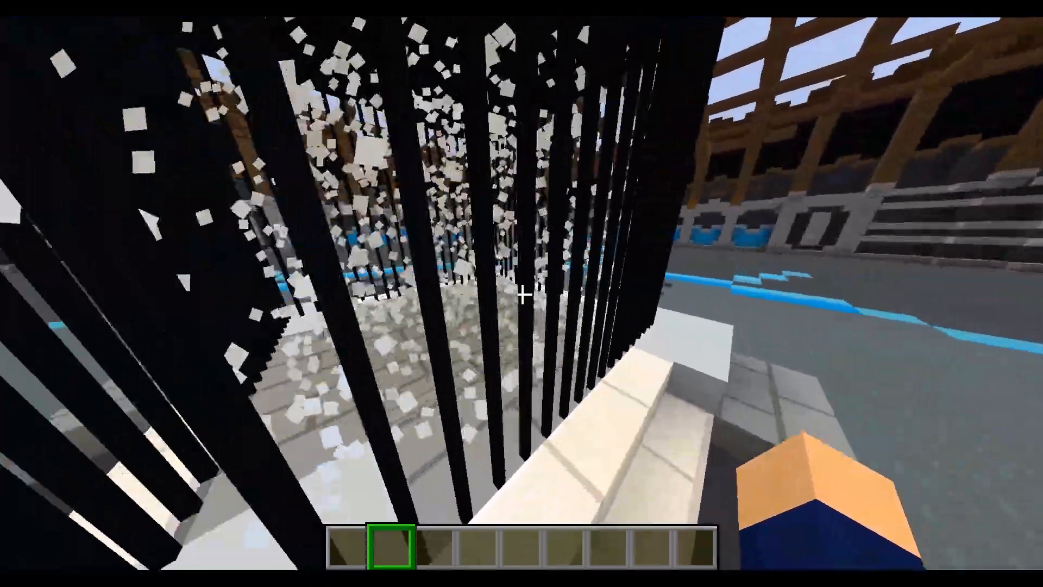
pyautogui.press('w')
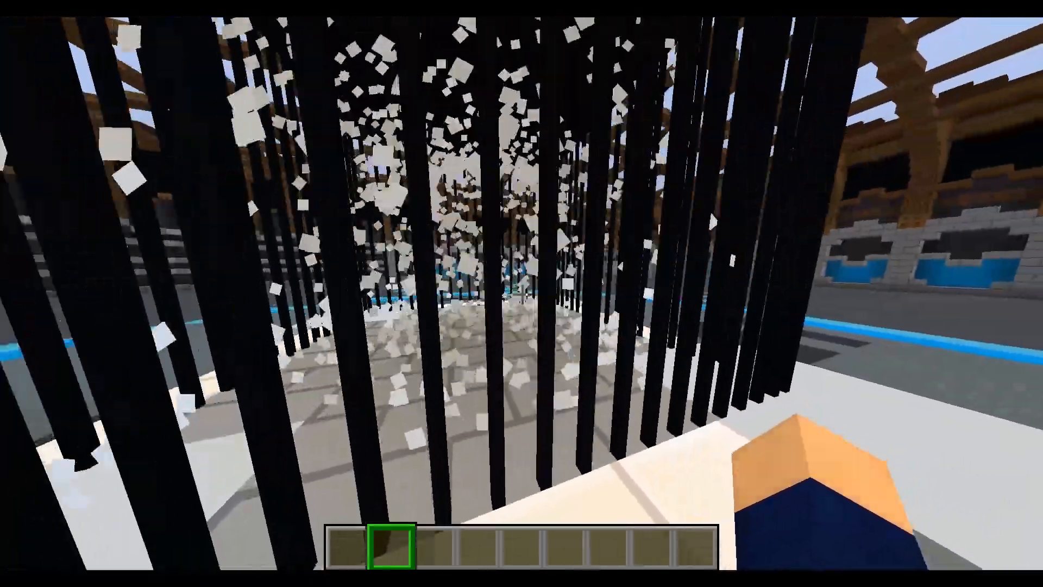
pyautogui.press('w')
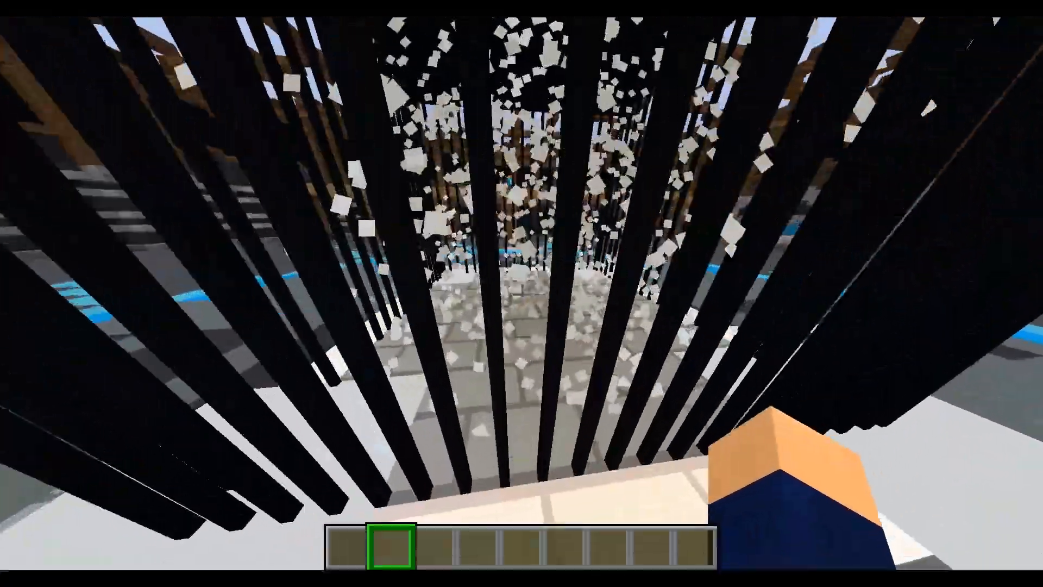
pyautogui.press('d')
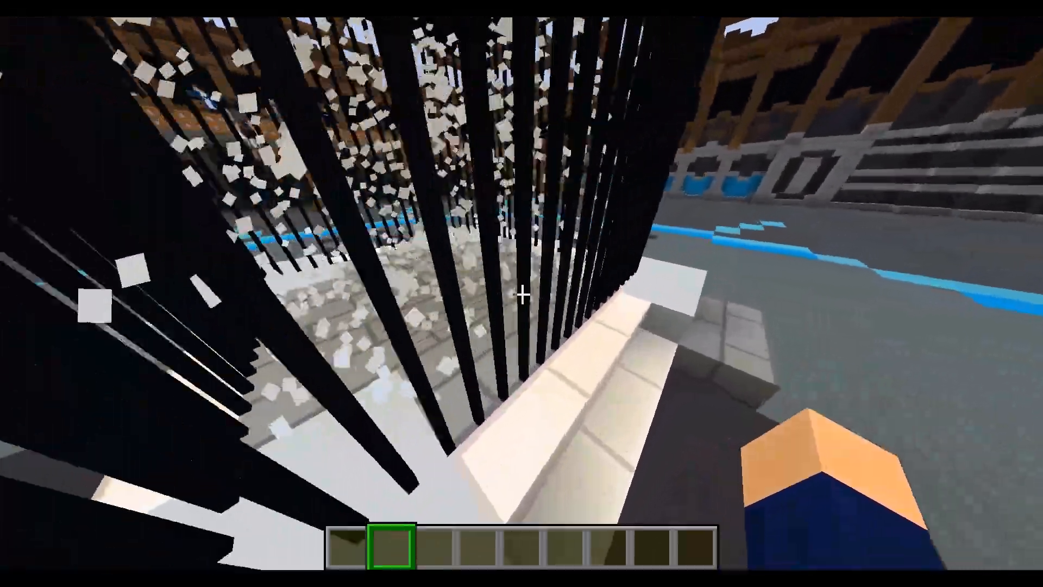
pyautogui.press('s')
pyautogui.press('s')
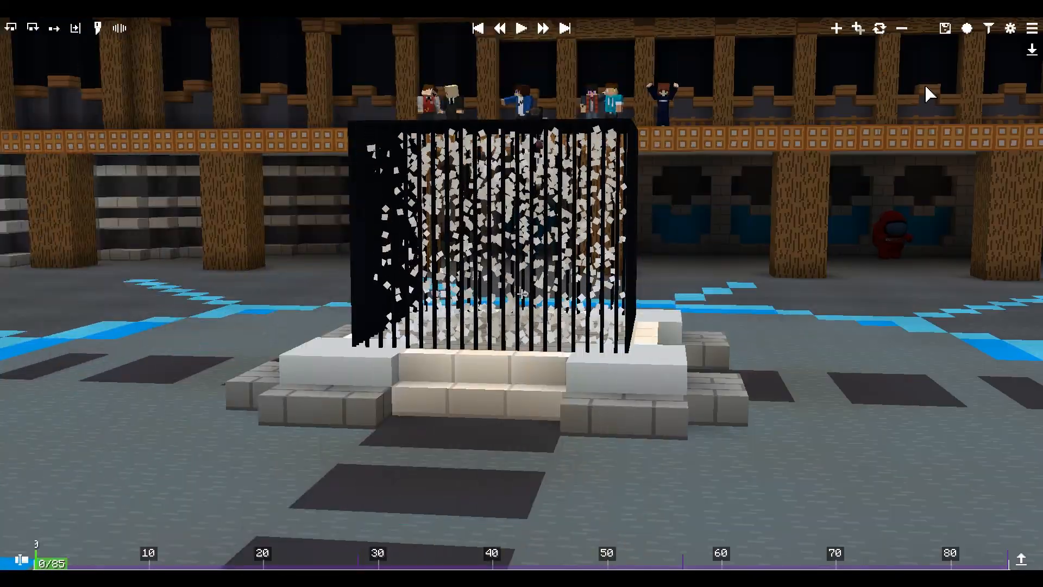
# Open the camera editor's Minema recording options and enable Export tracking data and Relative origin
pyautogui.press('space')
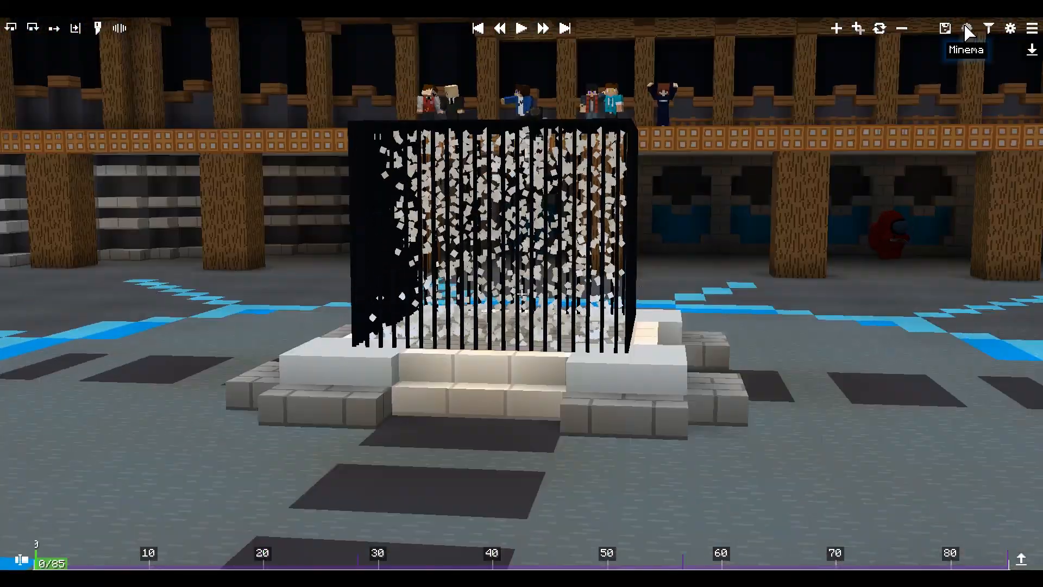
pyautogui.click(966, 28)
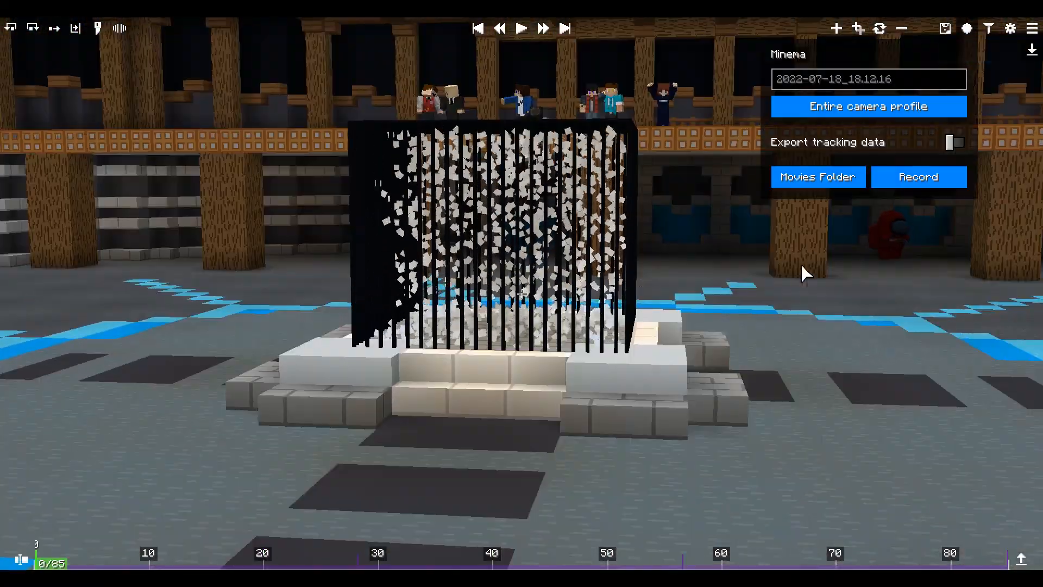
pyautogui.click(956, 142)
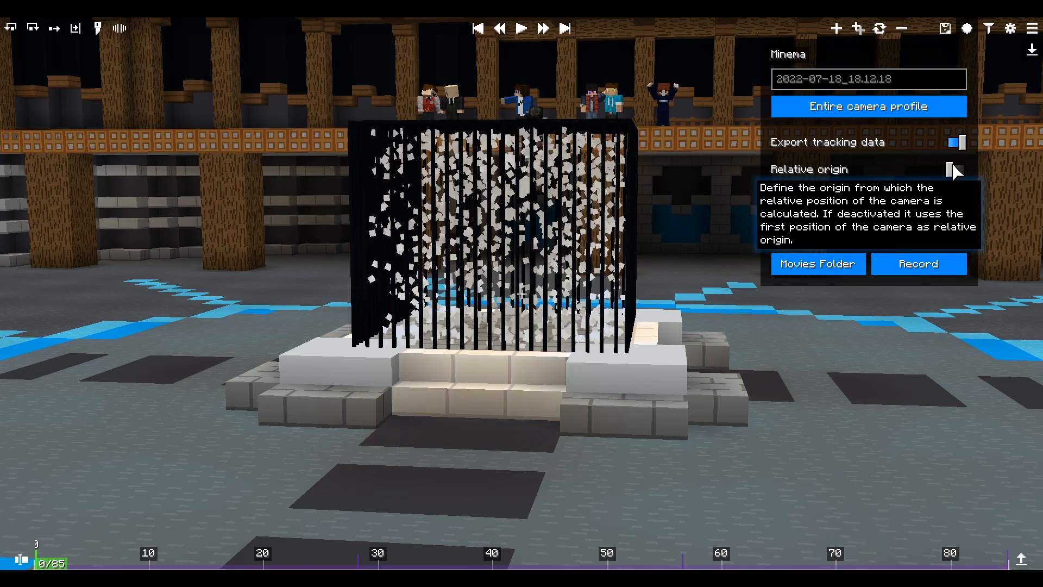
pyautogui.click(956, 170)
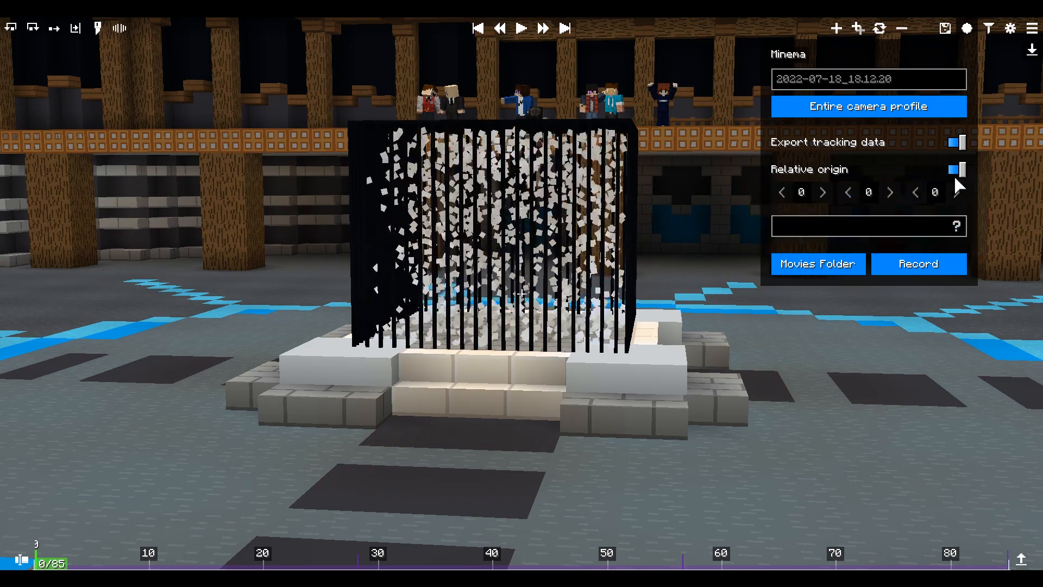
# Select the camera path clip to show its position and set the relative origin's X to 3.5
pyautogui.click(70, 564)
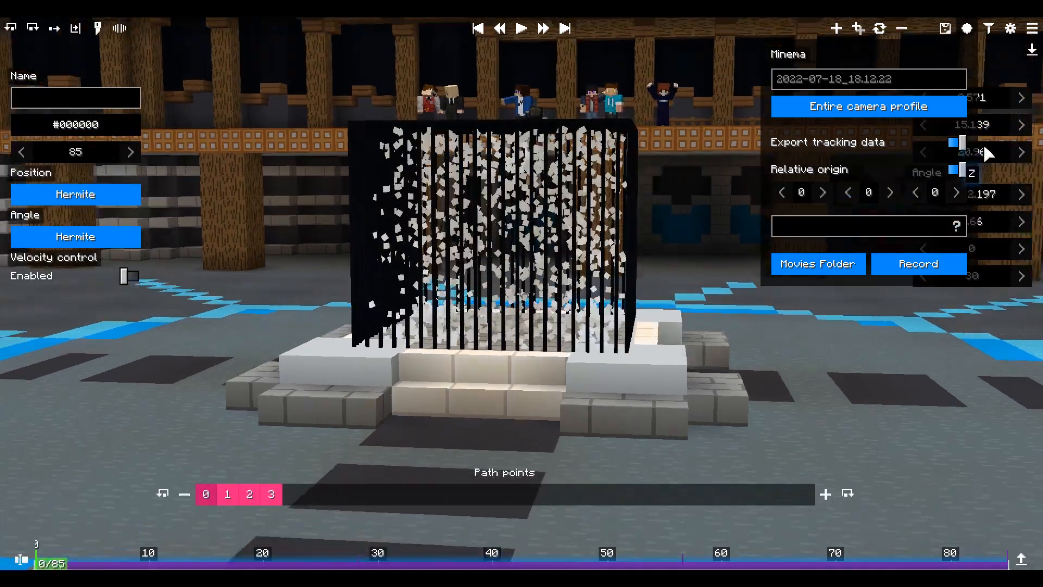
pyautogui.click(966, 28)
pyautogui.click(969, 30)
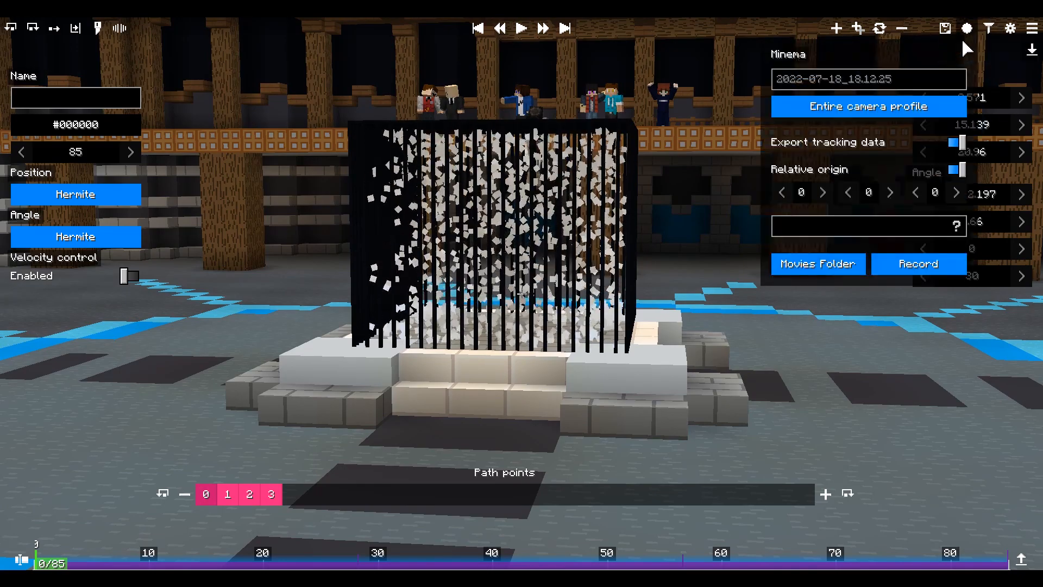
pyautogui.click(799, 198)
pyautogui.hotkey('ctrl', 'a')
pyautogui.hotkey('ctrl', 'v')
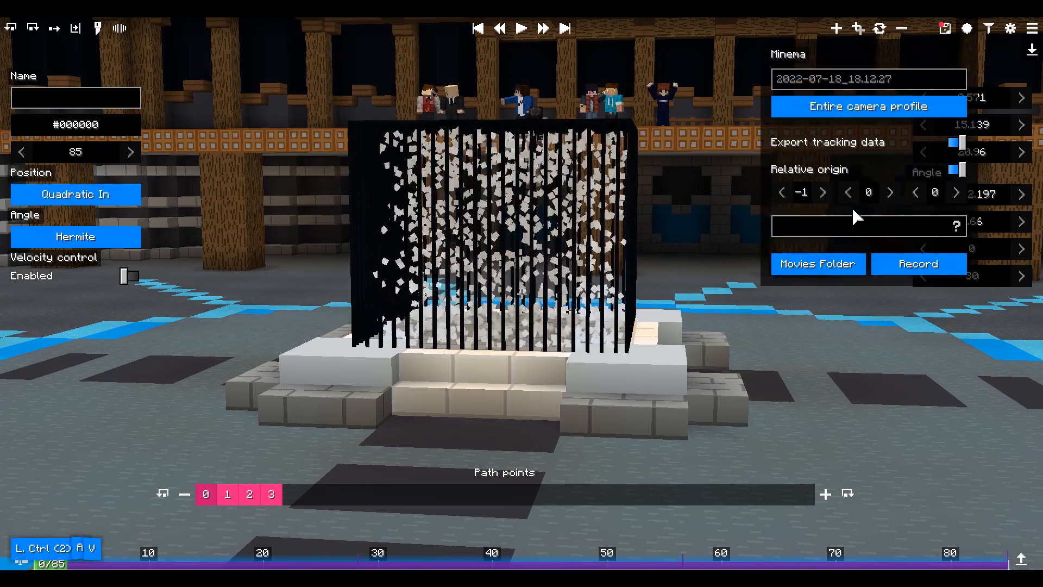
pyautogui.hotkey('ctrl', 'a')
pyautogui.write('3.571')
# Copy the path point's Z position into the relative origin's Z and shorten it to 20
pyautogui.click(967, 30)
pyautogui.click(978, 152)
pyautogui.hotkey('ctrl', 'a')
pyautogui.click(844, 191)
pyautogui.click(968, 31)
pyautogui.click(933, 197)
pyautogui.hotkey('ctrl', 'a')
pyautogui.hotkey('ctrl', 'v')
pyautogui.press('BackSpace')
pyautogui.press('BackSpace')
pyautogui.press('BackSpace')
pyautogui.press('BackSpace')
pyautogui.press('BackSpace')
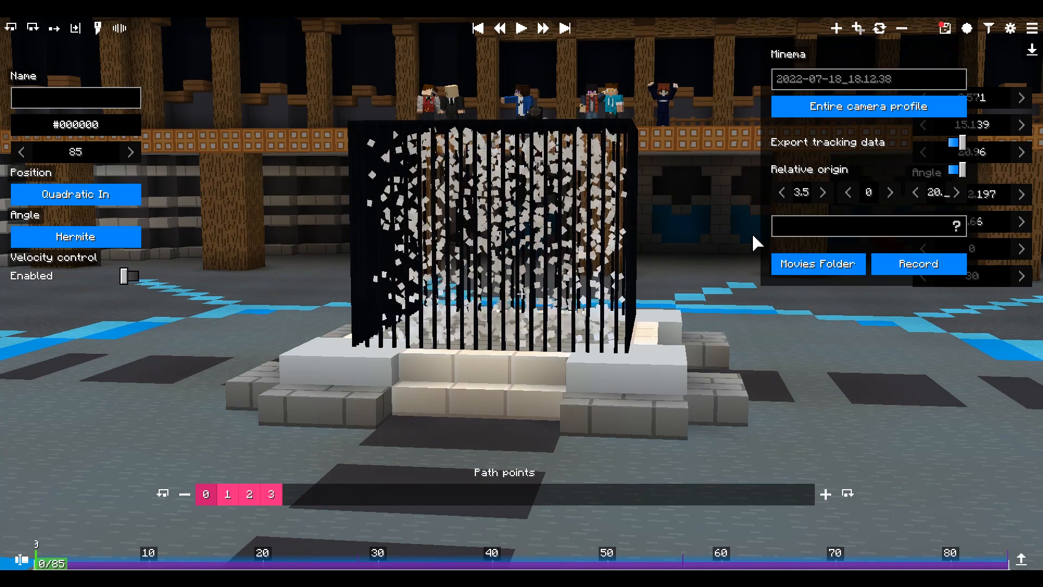
# Close the recording options, save the camera profile and leave the camera editor
pyautogui.click(967, 30)
pyautogui.click(944, 32)
pyautogui.press('Escape')
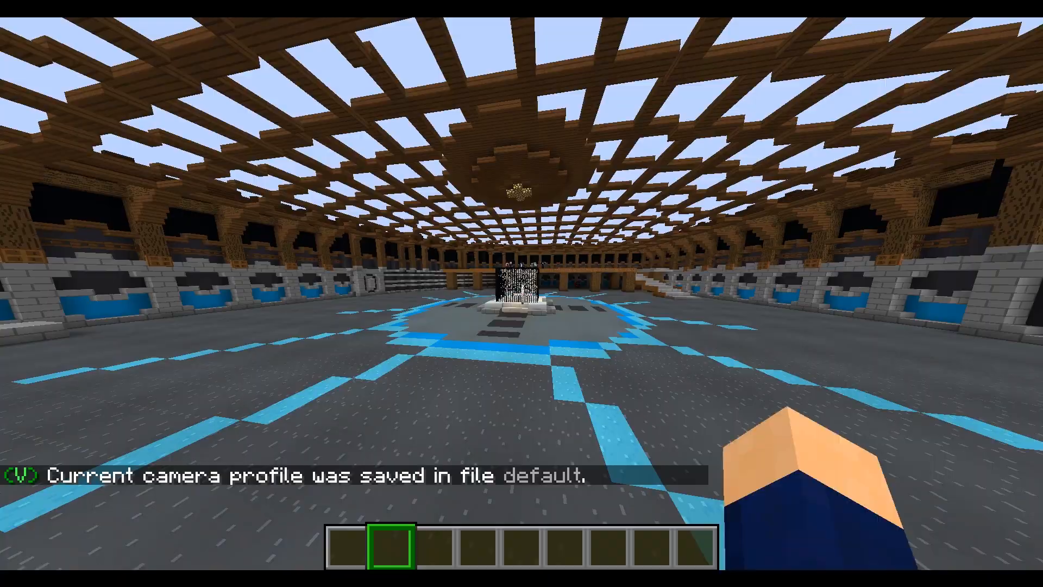
# Check the floor's coordinates in the debug overlay, reopen the camera editor's Minema recording options and set the relative origin's Y to 11
pyautogui.press('F3')
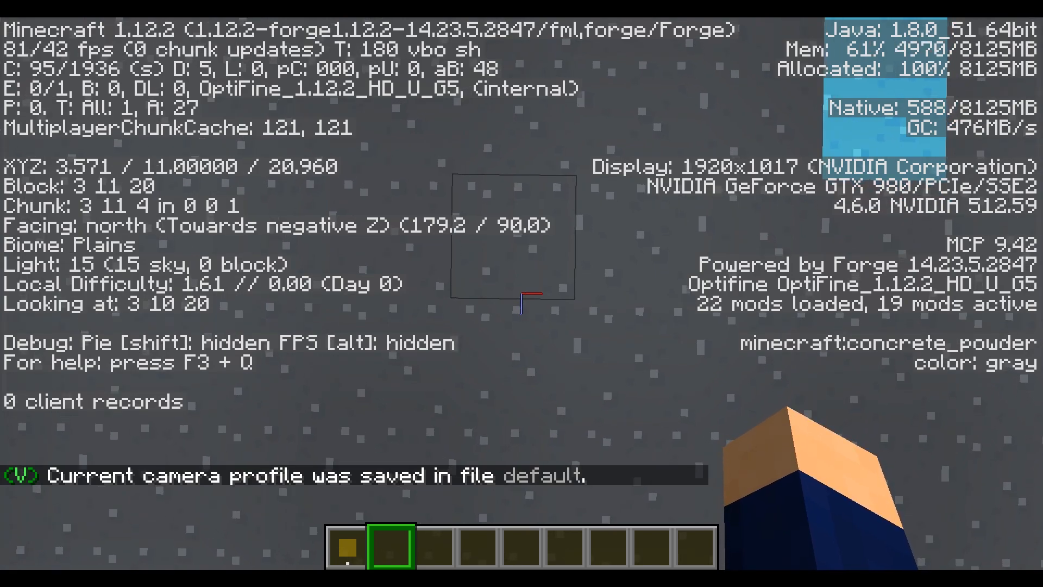
pyautogui.press('F3')
pyautogui.press('c')
pyautogui.press('space')
pyautogui.press('space')
pyautogui.click(966, 31)
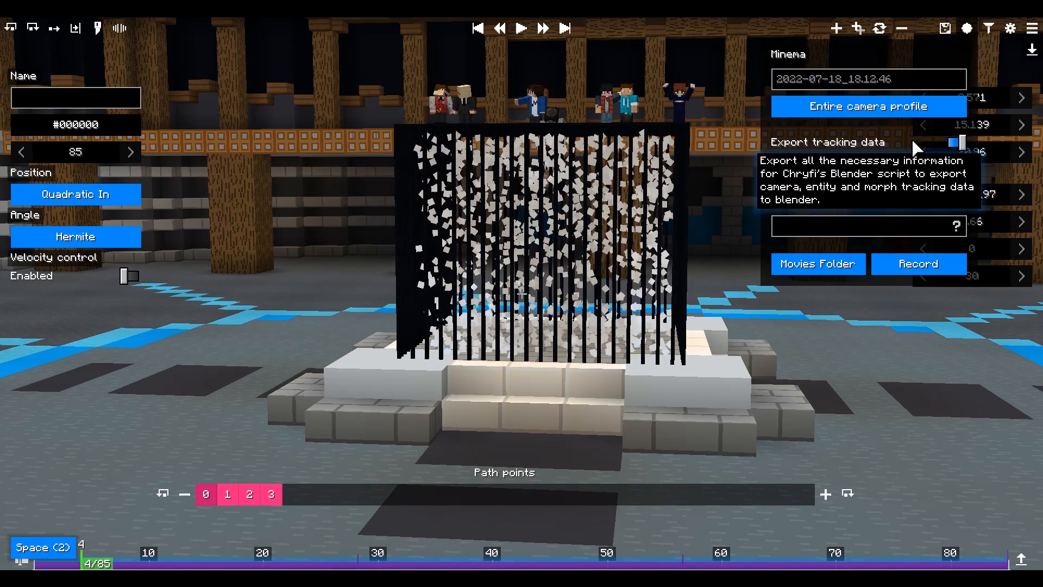
pyautogui.click(869, 193)
pyautogui.write('11')
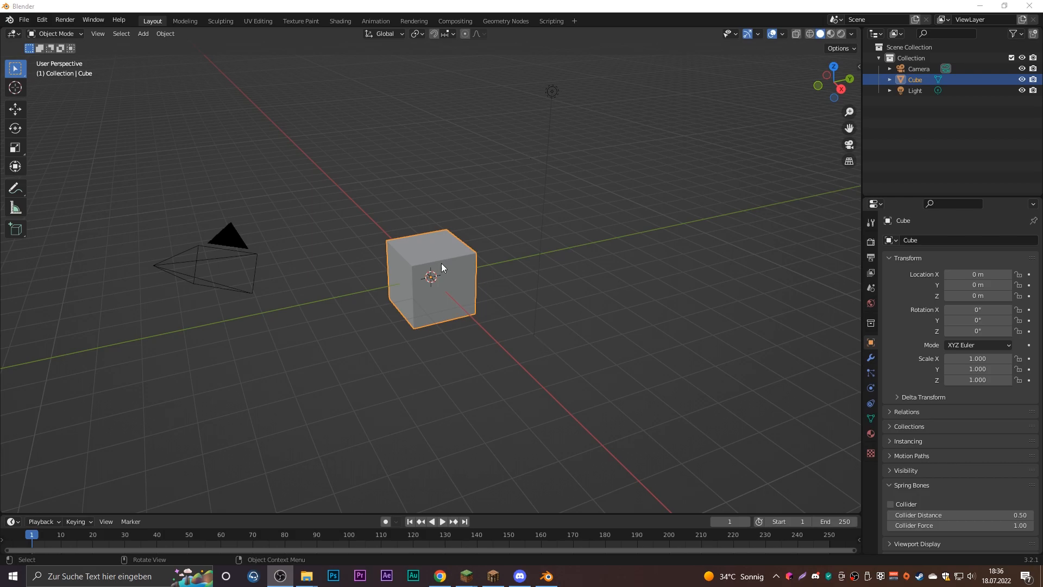
# In Blender, import the Aperture tracking file depthbuffer16bits4channels.json from the movies folder
pyautogui.click(25, 20)
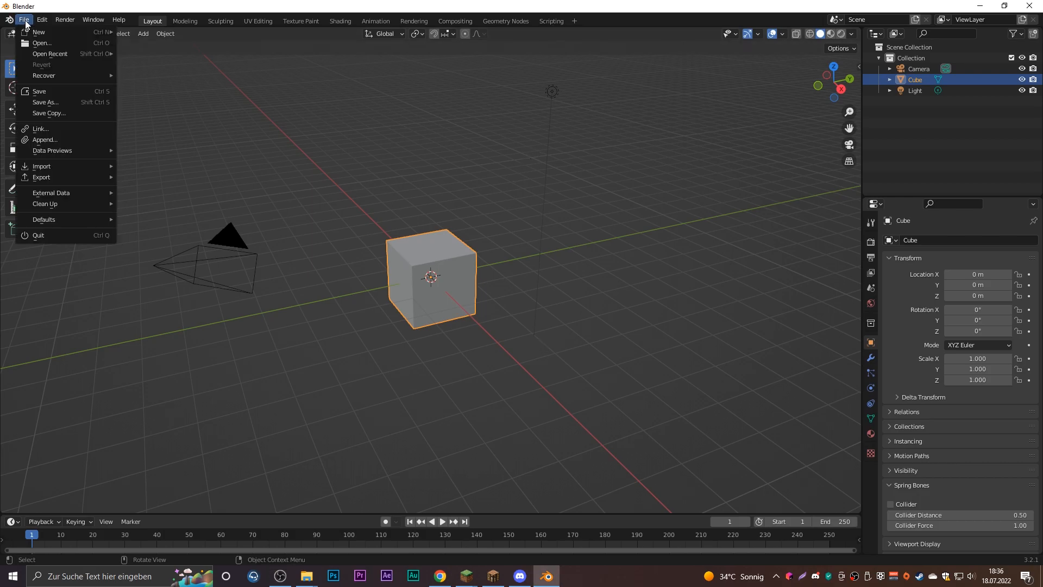
pyautogui.moveTo(66, 168)
pyautogui.click(165, 350)
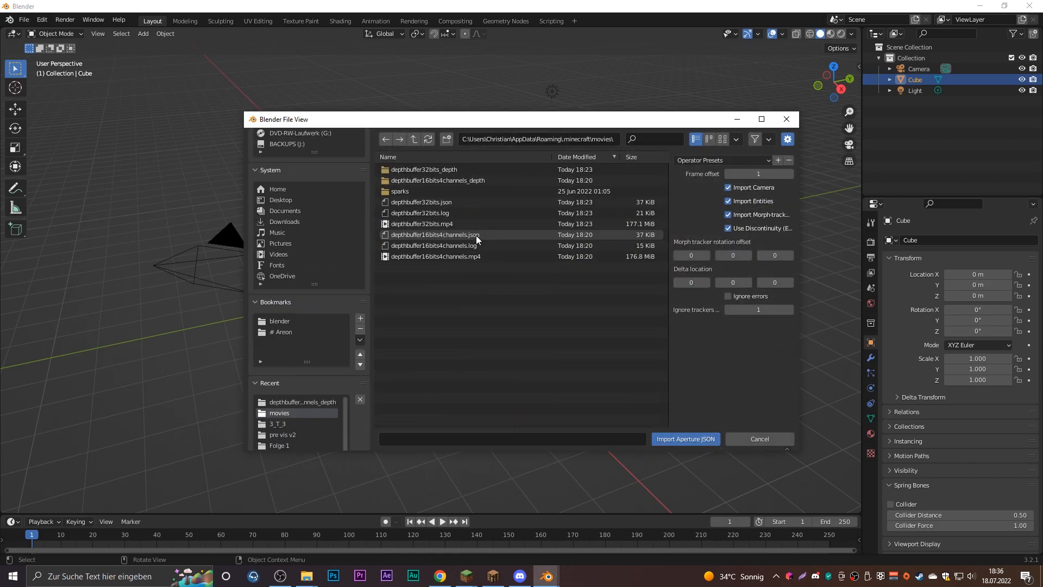
pyautogui.doubleClick(457, 234)
# Select the default cube and scale it uniformly to 0.5
pyautogui.moveTo(458, 234); pyautogui.dragTo(460, 271, button='middle')
pyautogui.moveTo(448, 270); pyautogui.dragTo(489, 320)
pyautogui.moveTo(491, 324); pyautogui.dragTo(510, 342, button='middle')
pyautogui.click(435, 275)
pyautogui.scroll(2, 496, 266)
pyautogui.moveTo(571, 332); pyautogui.dragTo(530, 335, button='middle')
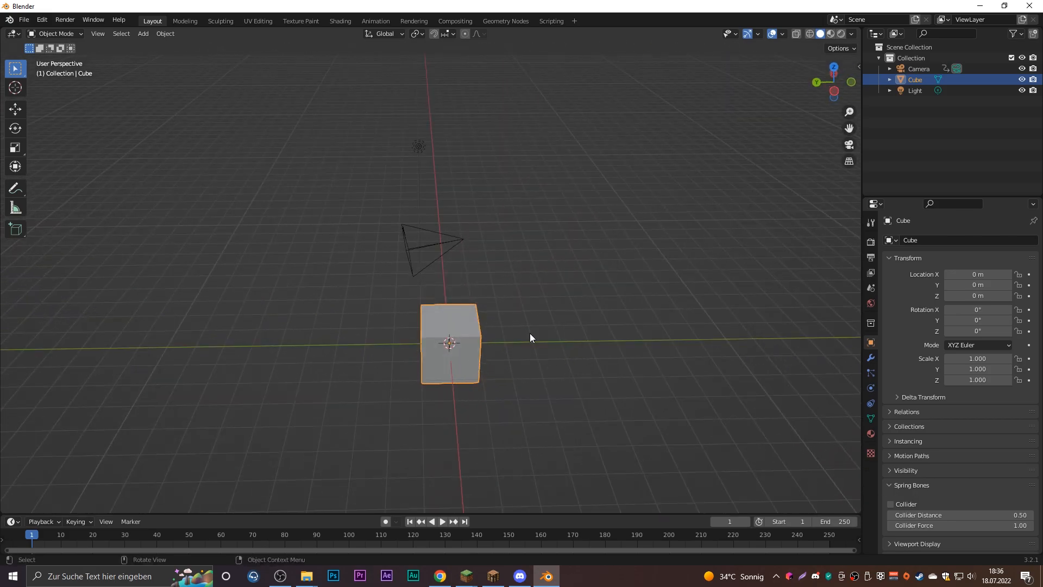
pyautogui.write('s0.5')
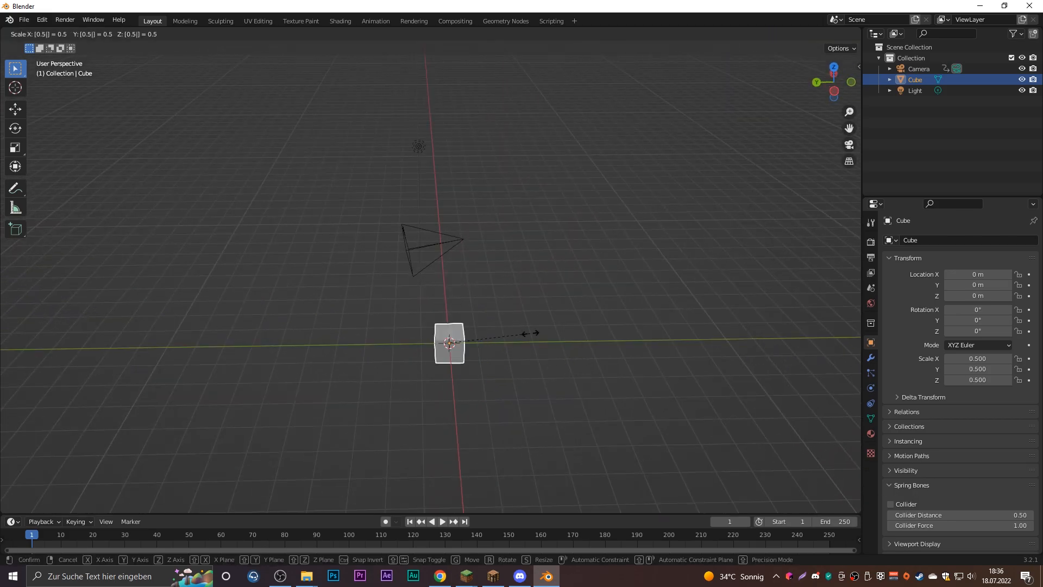
pyautogui.press('Return')
# Move the cube -0.5 m along Z, and shift it freehand along Y and Z to place it in front of the camera
pyautogui.moveTo(554, 322); pyautogui.dragTo(506, 350, button='middle')
pyautogui.write('gz-0.5')
pyautogui.press('Return')
pyautogui.press('g')
pyautogui.press('y')
pyautogui.click(229, 365)
pyautogui.press('g')
pyautogui.press('z')
pyautogui.click(228, 344)
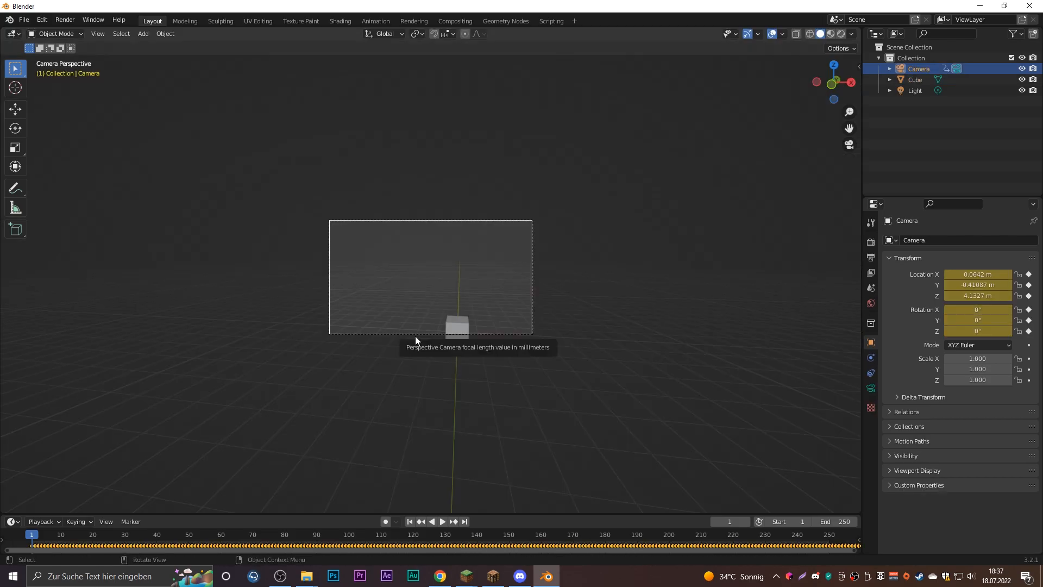
# Enable background images on the imported camera and load depthbuffer16bits4channels.mp4 as a movie clip background
pyautogui.scroll(6, 416, 338)
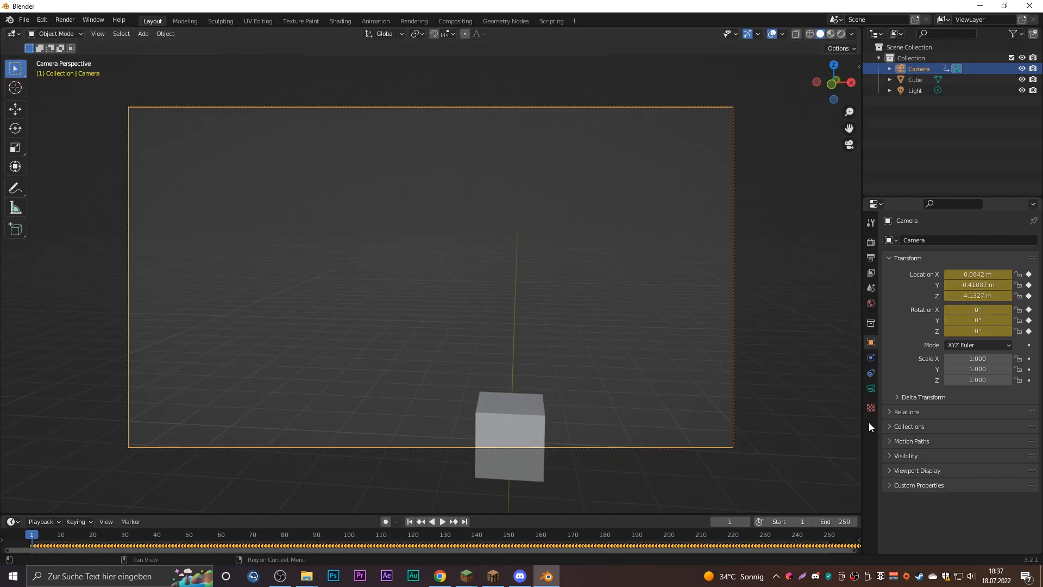
pyautogui.click(871, 387)
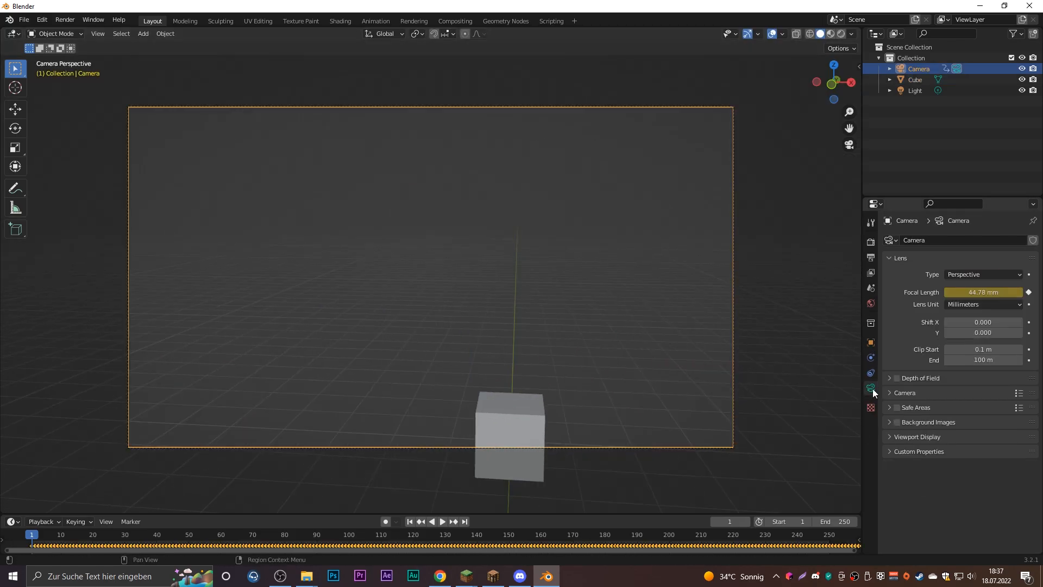
pyautogui.click(897, 423)
pyautogui.click(956, 437)
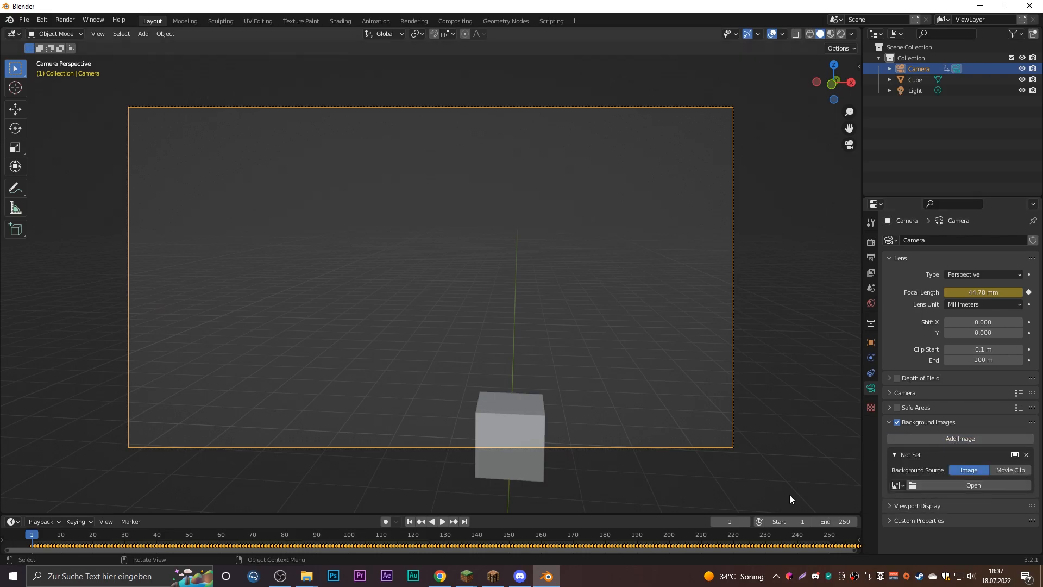
pyautogui.click(1016, 472)
pyautogui.click(972, 500)
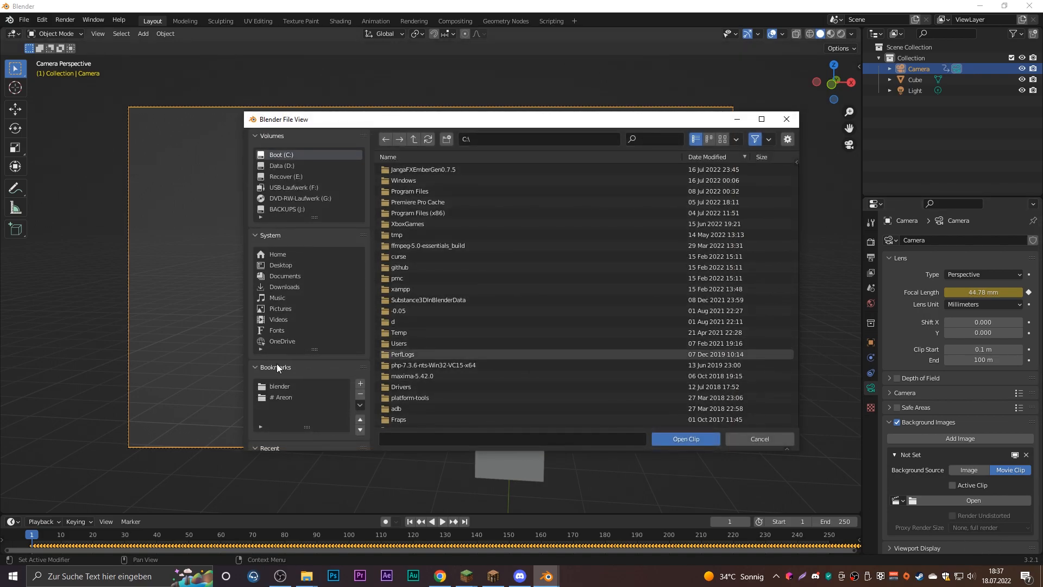
pyautogui.scroll(-2, 282, 380)
pyautogui.click(296, 423)
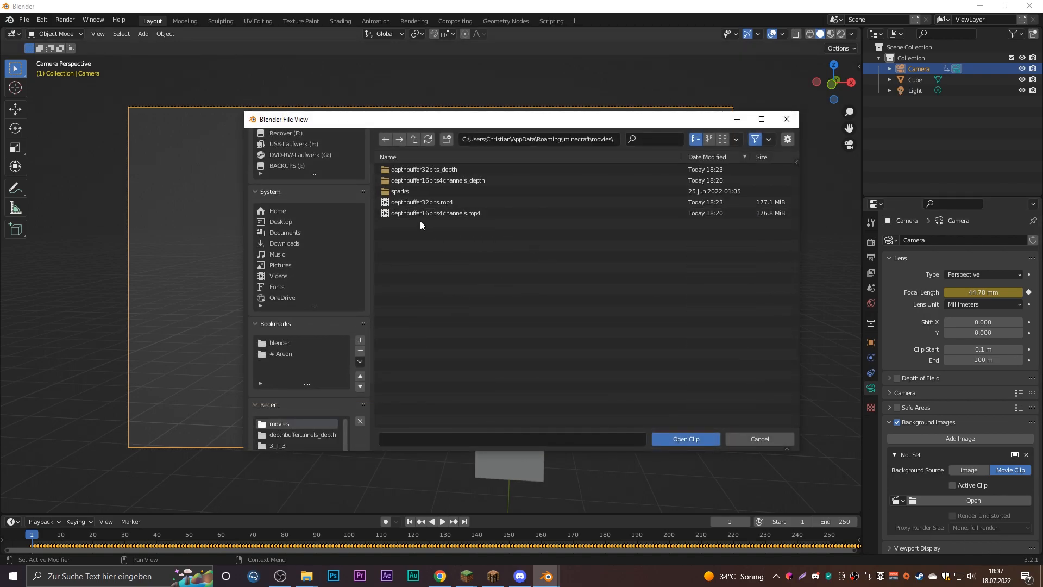
pyautogui.doubleClick(459, 213)
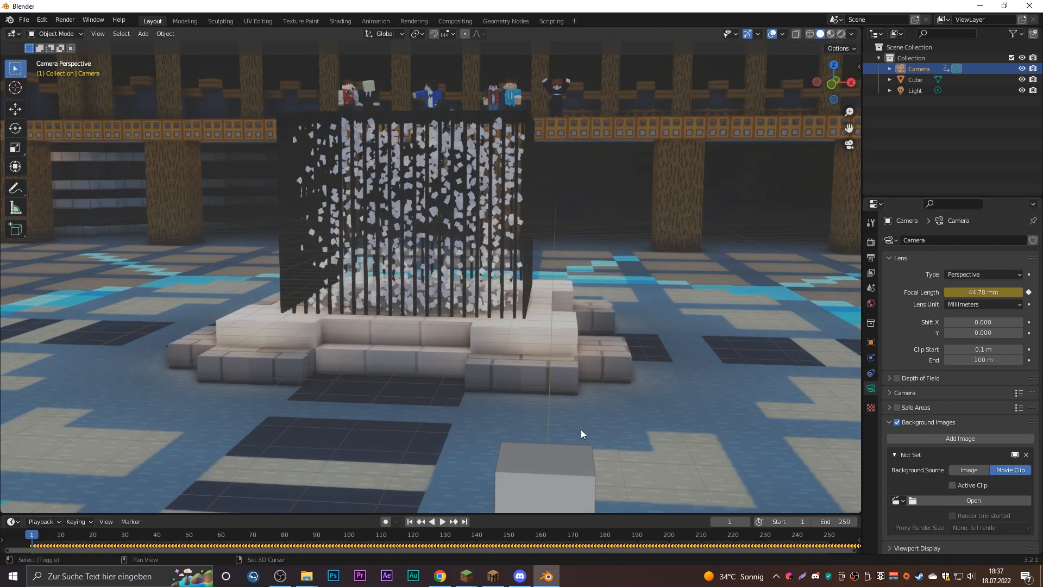
# Move the cube along Y to 16 m and up to 1.5 m on Z, and show its transform values
pyautogui.keyDown('shift'); pyautogui.moveTo(581, 430); pyautogui.dragTo(555, 365, button='middle'); pyautogui.keyUp('shift')
pyautogui.click(529, 403)
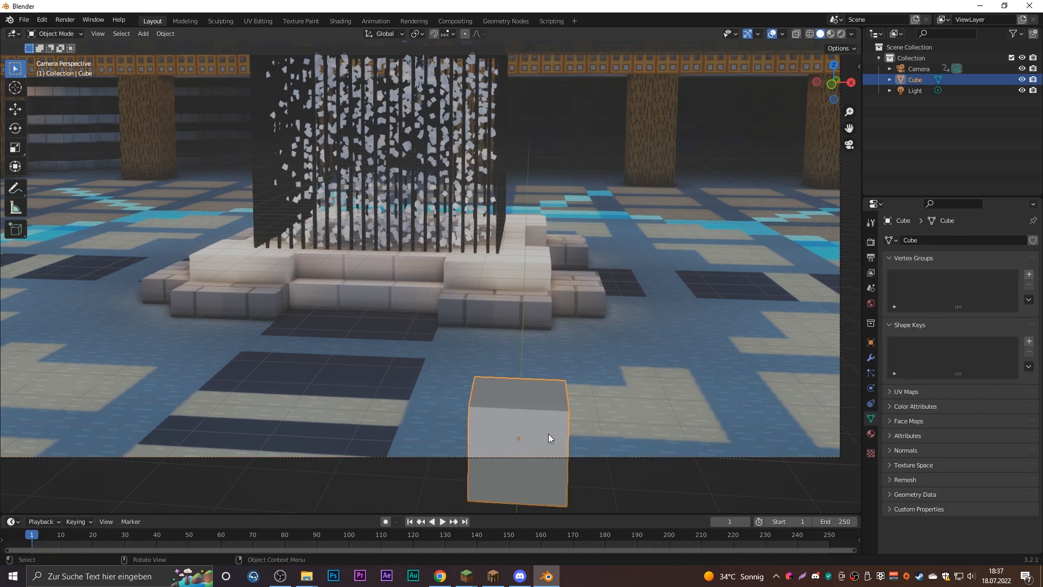
pyautogui.press('g')
pyautogui.press('y')
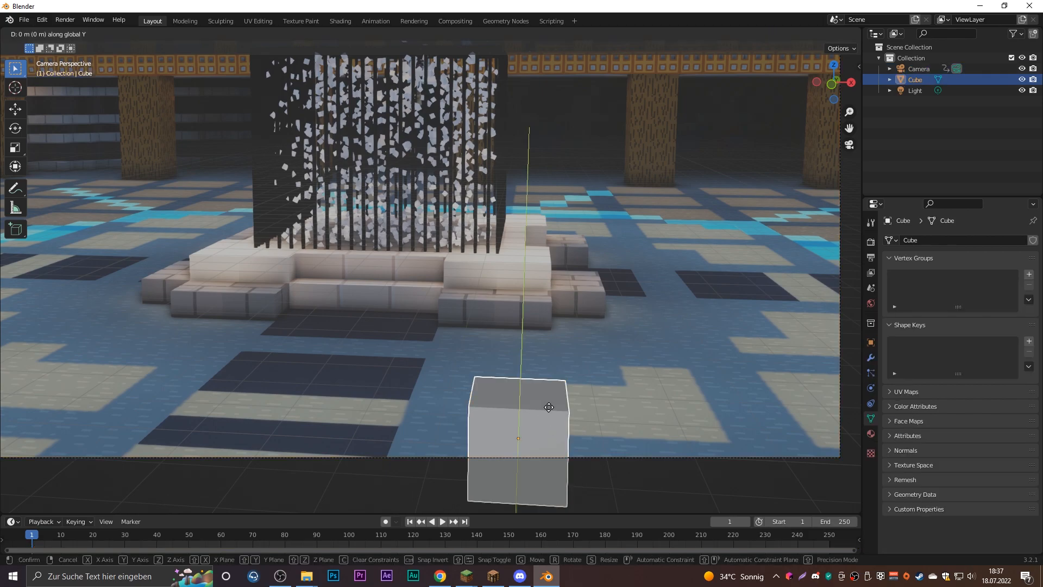
pyautogui.click(571, 298)
pyautogui.press('z')
pyautogui.click(572, 267)
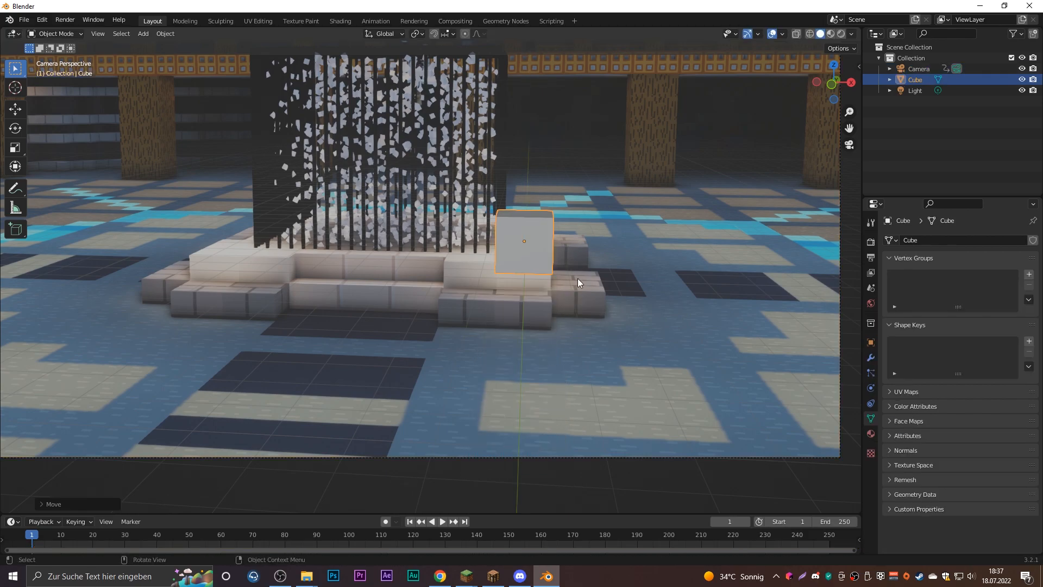
pyautogui.keyDown('shift'); pyautogui.moveTo(568, 306); pyautogui.dragTo(526, 333, button='middle'); pyautogui.keyUp('shift')
pyautogui.scroll(3, 526, 333)
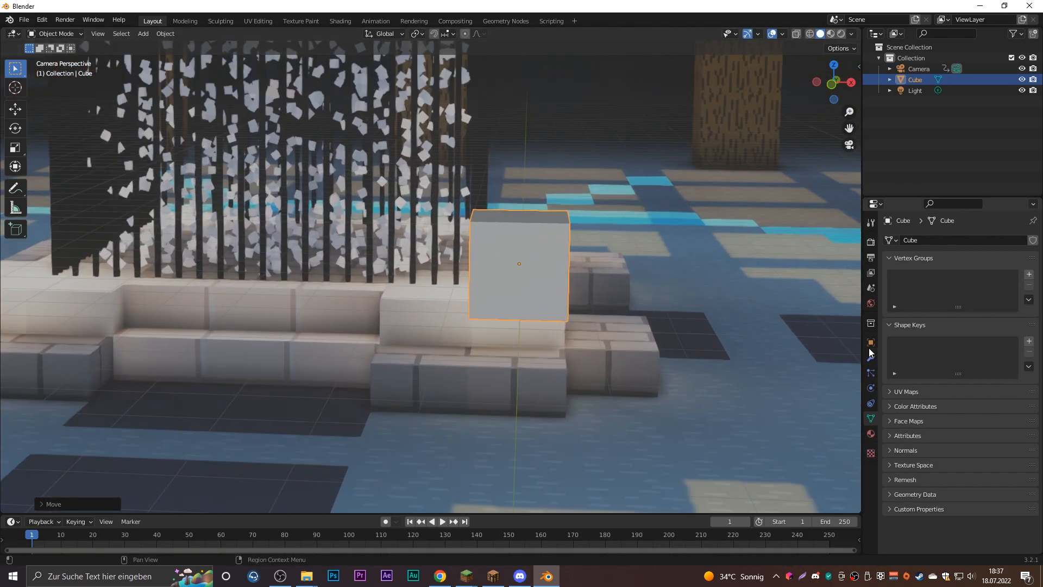
pyautogui.click(870, 343)
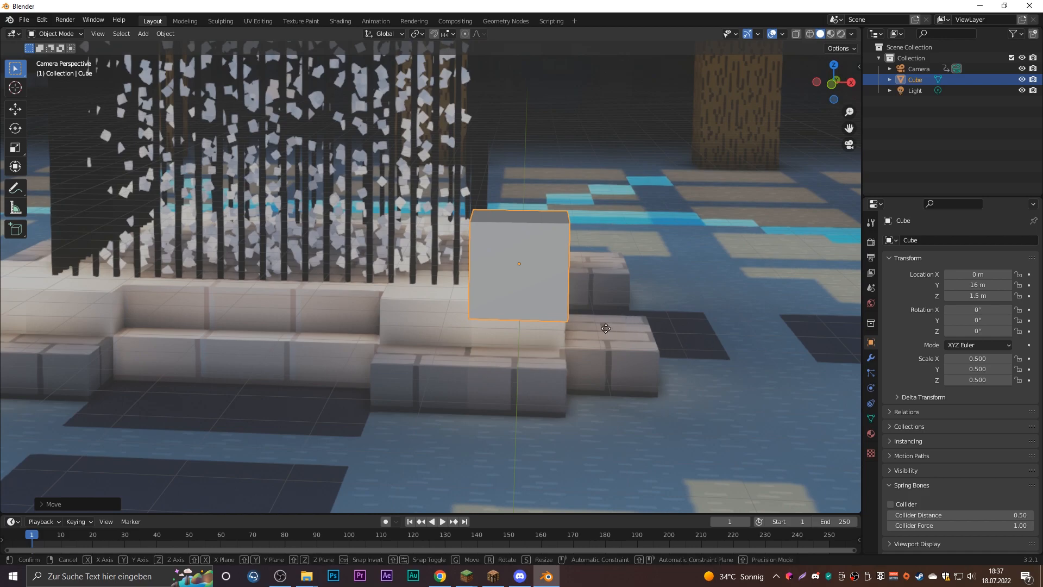
# Move the cube along X to -1 m and along Y to 17 m
pyautogui.press('g')
pyautogui.press('z')
pyautogui.press('x')
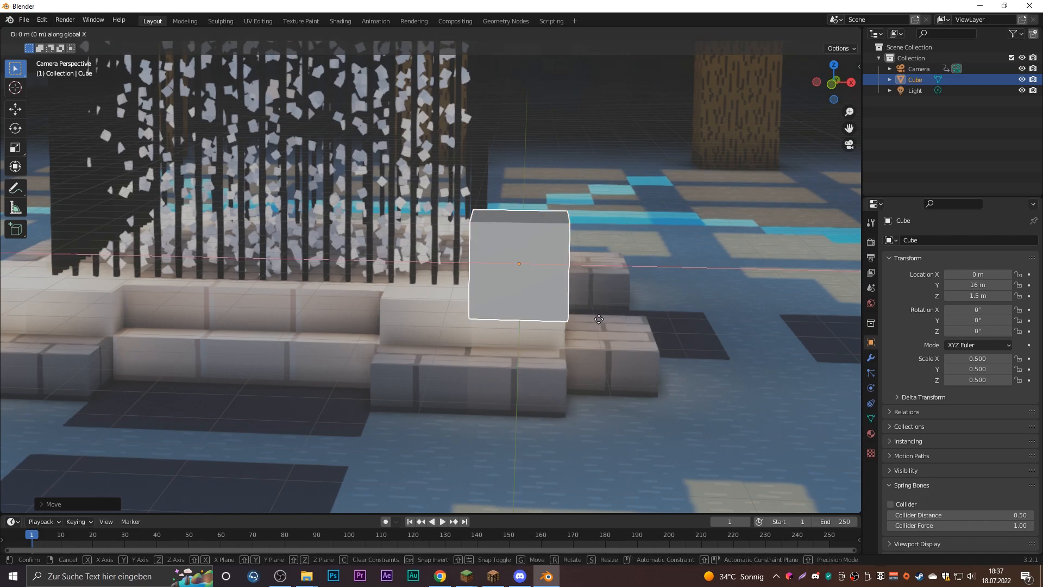
pyautogui.click(420, 296)
pyautogui.press('g')
pyautogui.press('y')
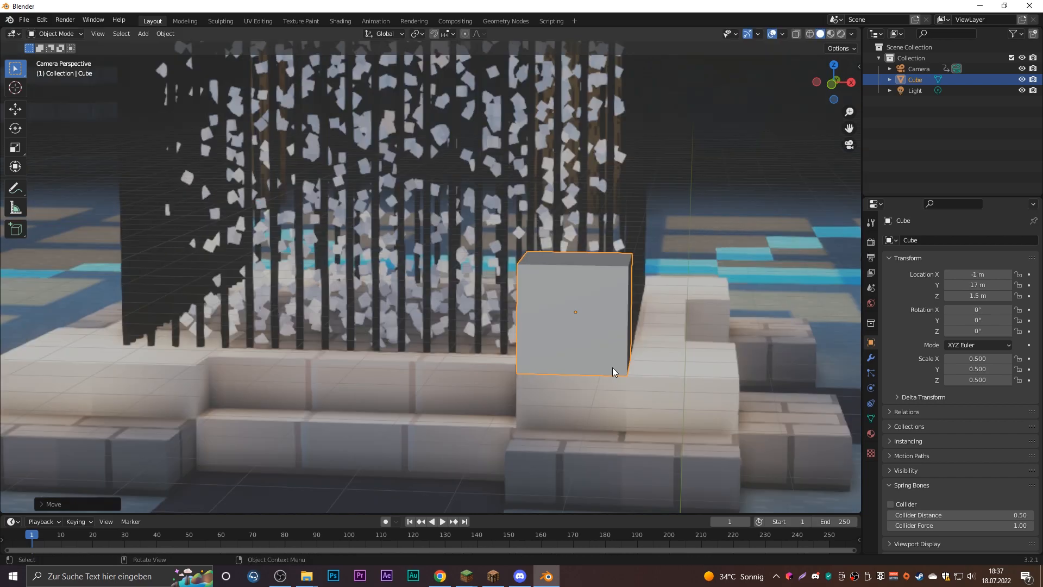
# Move the cube along X to -3 m and along Y to 20 m, placing it among the vertical bars
pyautogui.press('g')
pyautogui.press('x')
pyautogui.click(413, 389)
pyautogui.press('g')
pyautogui.press('y')
pyautogui.click(464, 359)
pyautogui.scroll(2, 610, 374)
pyautogui.scroll(-4, 585, 374)
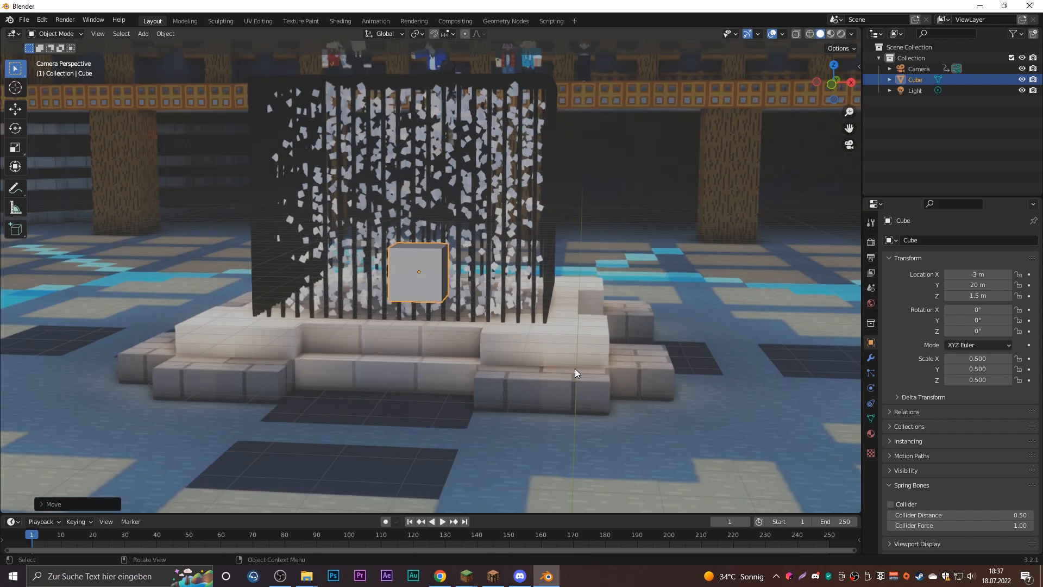
# Give the cube's material an orange-tinted emission color at full brightness with an emission strength of 2
pyautogui.click(870, 433)
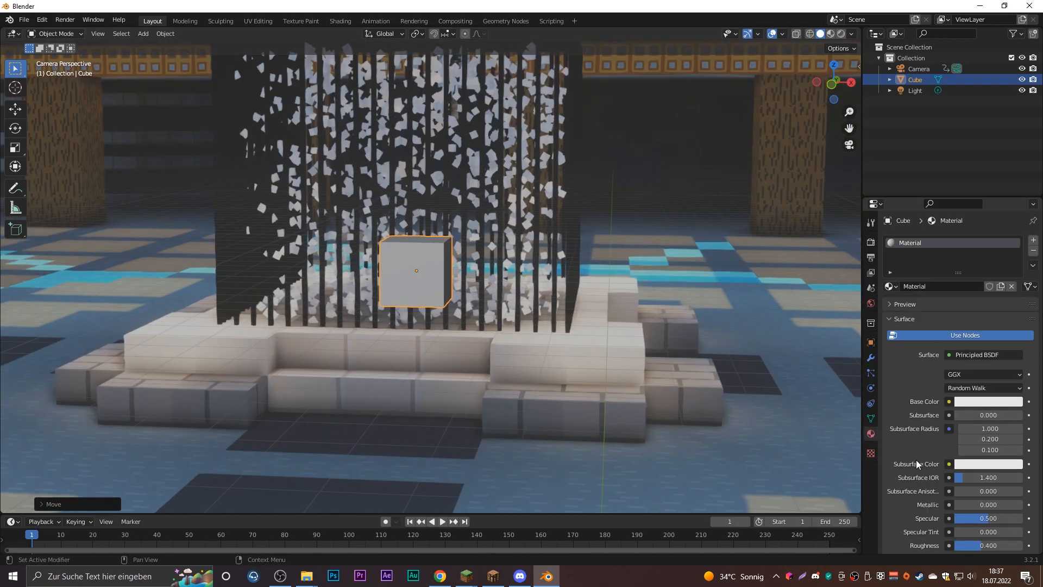
pyautogui.scroll(-12, 907, 453)
pyautogui.click(987, 421)
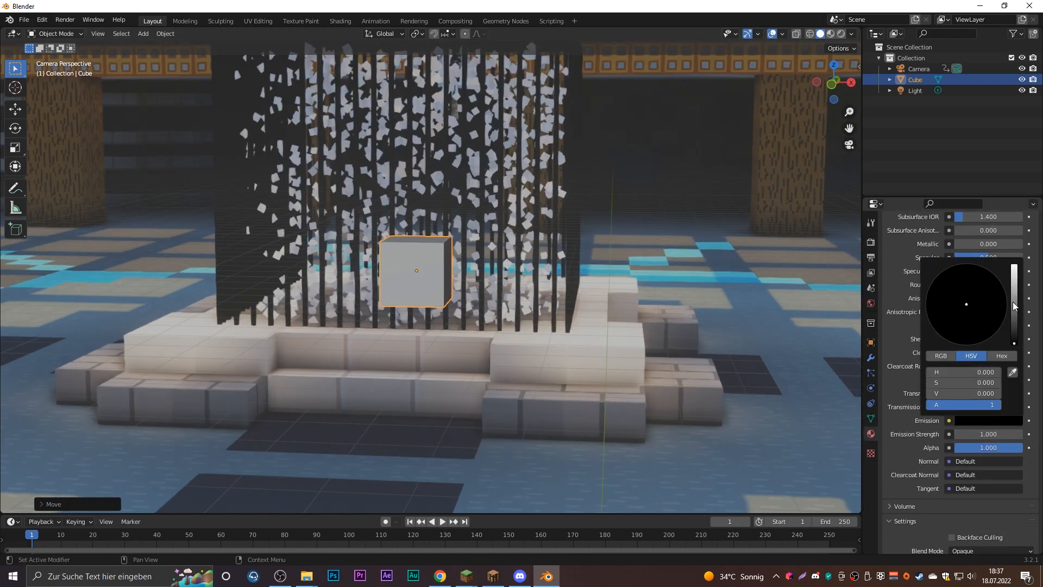
pyautogui.moveTo(1014, 342); pyautogui.dragTo(1014, 264)
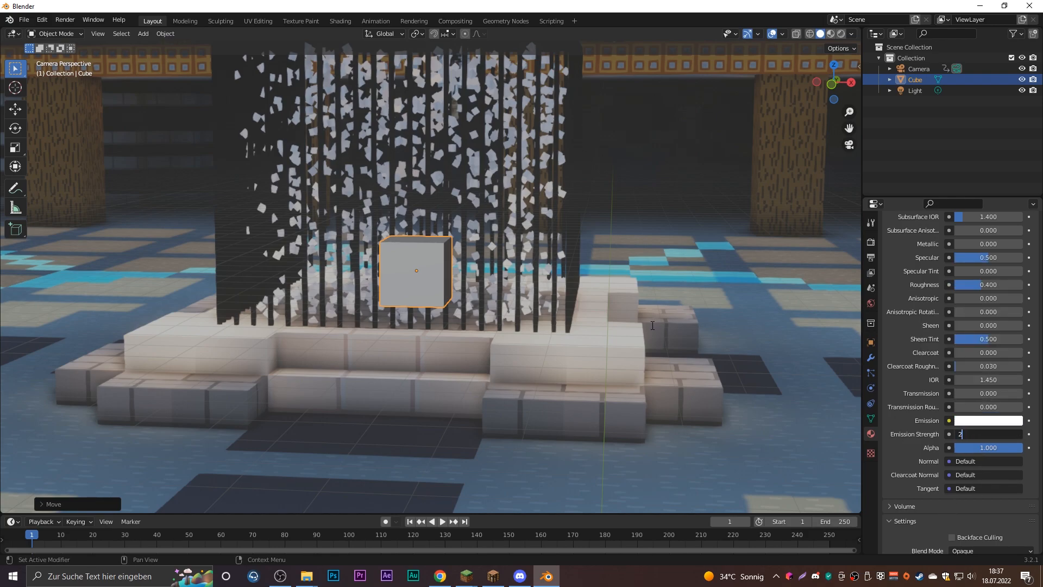
pyautogui.click(988, 423)
pyautogui.moveTo(971, 329); pyautogui.dragTo(963, 316)
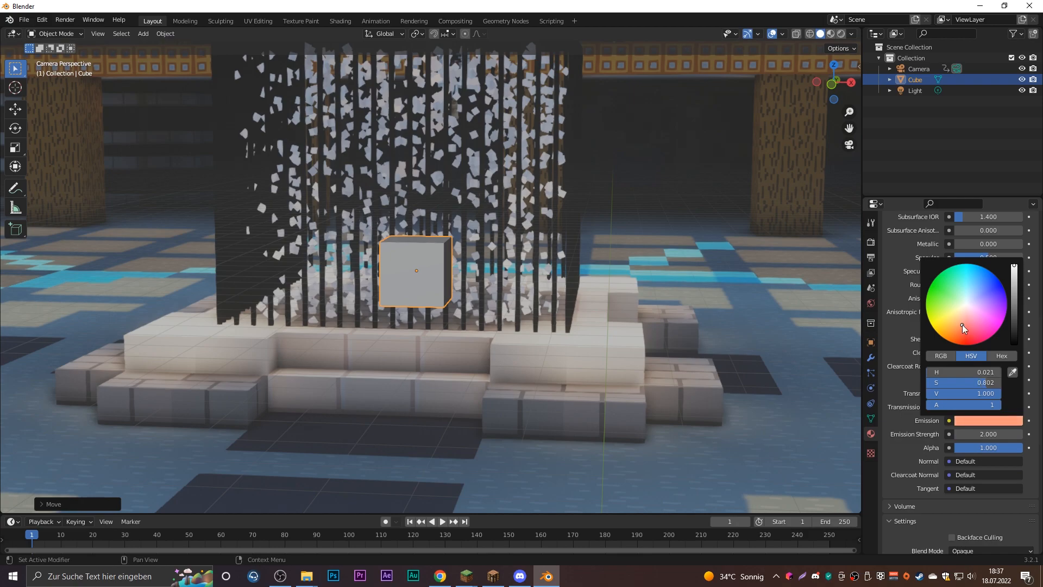
# Enable the Z data pass for the view layer and render the current frame
pyautogui.click(871, 241)
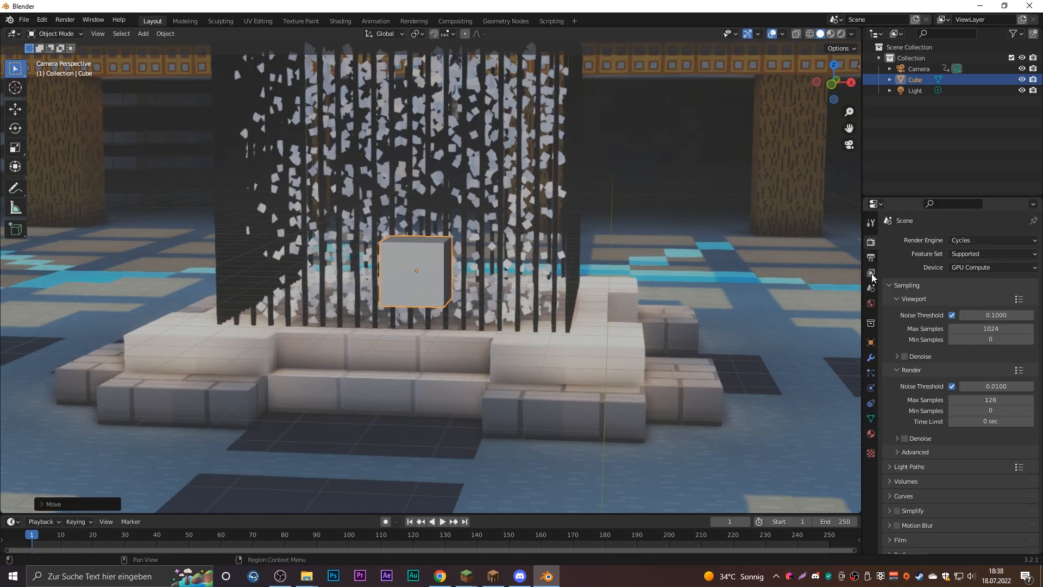
pyautogui.click(871, 272)
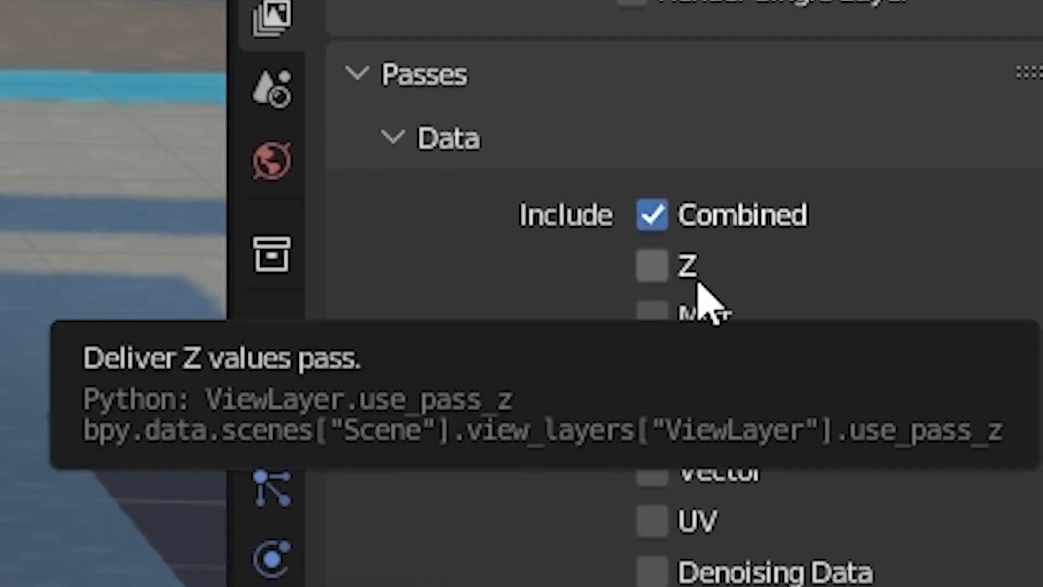
pyautogui.click(697, 280)
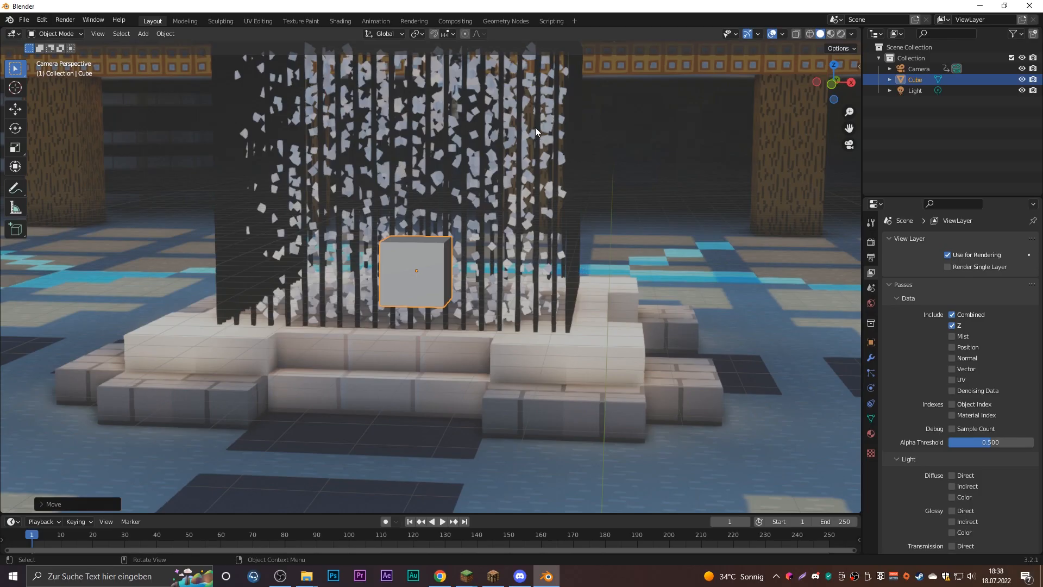
pyautogui.press('F12')
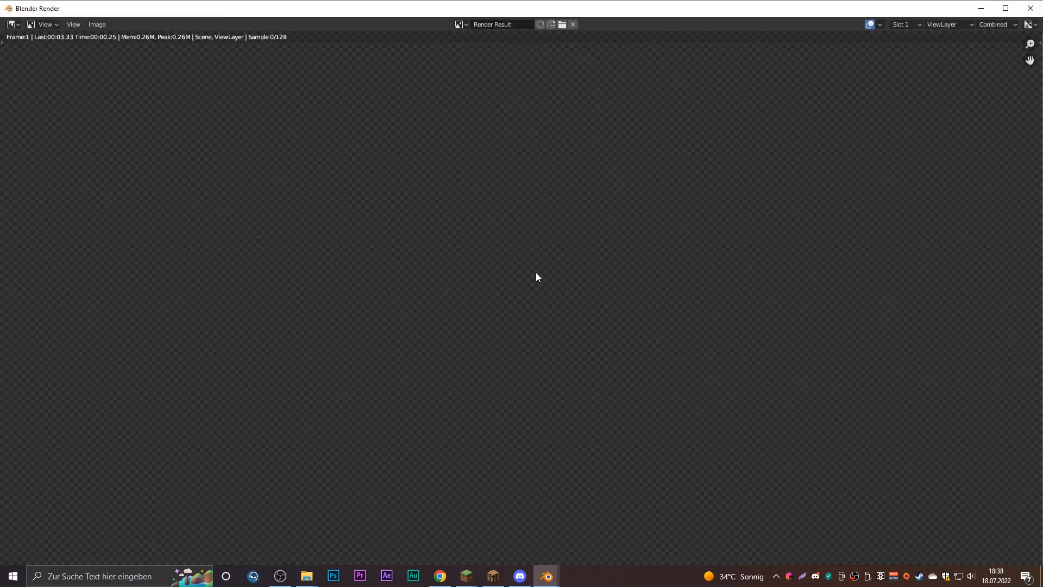
pyautogui.moveTo(701, 12); pyautogui.dragTo(0, 12)
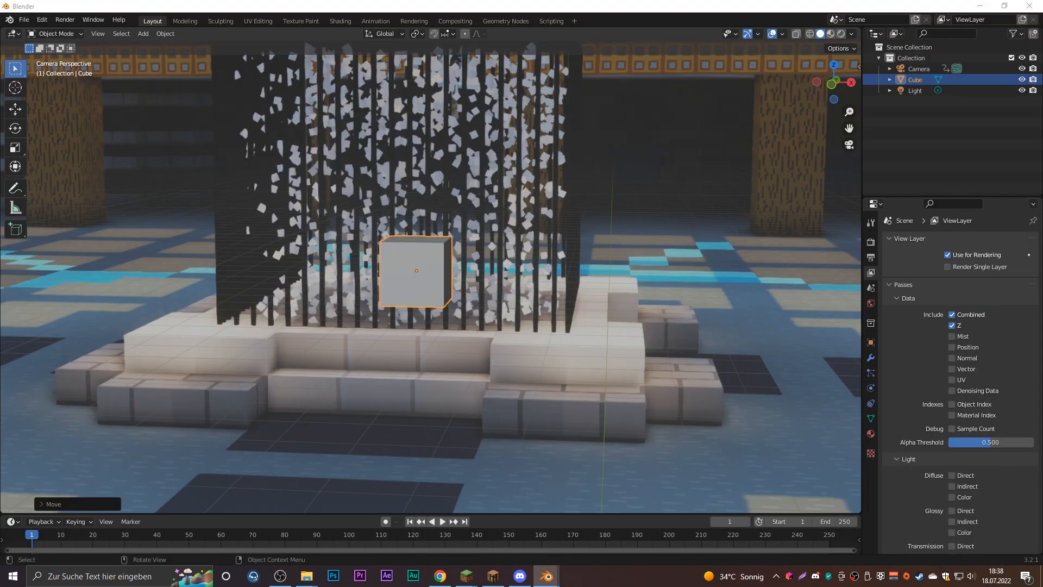
# Enable nodes for compositing the scene and move the Composite node away from the Render Layers node to make room
pyautogui.click(461, 21)
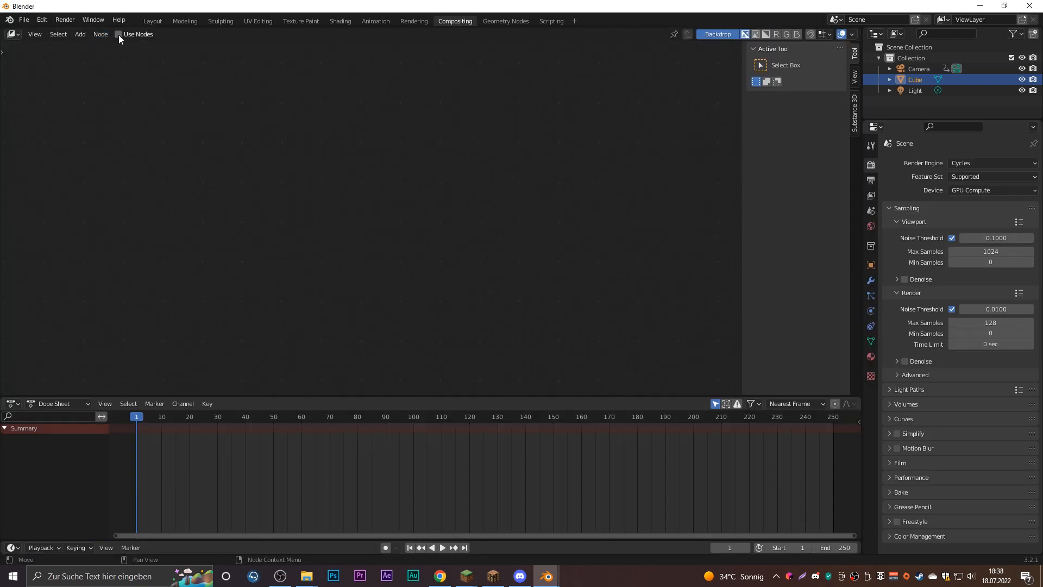
pyautogui.click(136, 33)
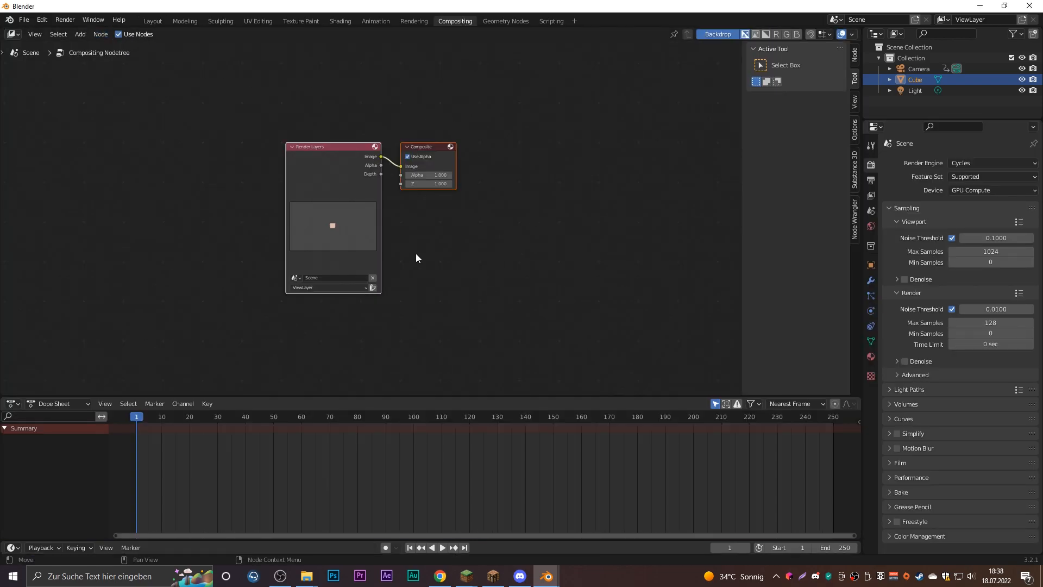
pyautogui.hotkey('alt', 'a')
pyautogui.moveTo(434, 151); pyautogui.dragTo(588, 146)
# Add a Z Combine node and insert it on the image link between the Render Layers and Composite nodes
pyautogui.hotkey('shift', 'a')
pyautogui.click(514, 219)
pyautogui.write('z')
pyautogui.press('Return')
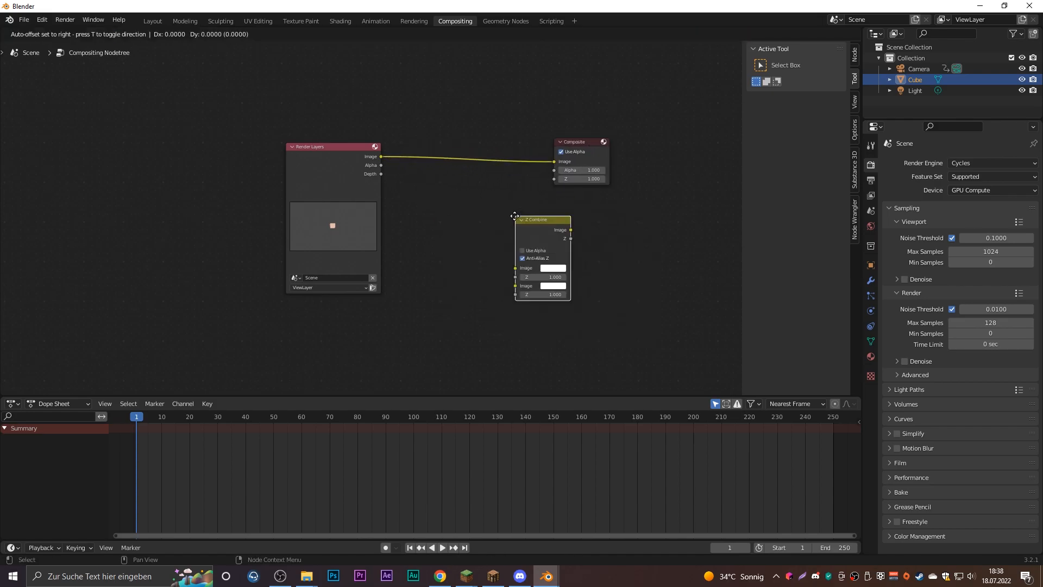
pyautogui.click(481, 120)
pyautogui.moveTo(481, 119); pyautogui.dragTo(477, 170, button='middle')
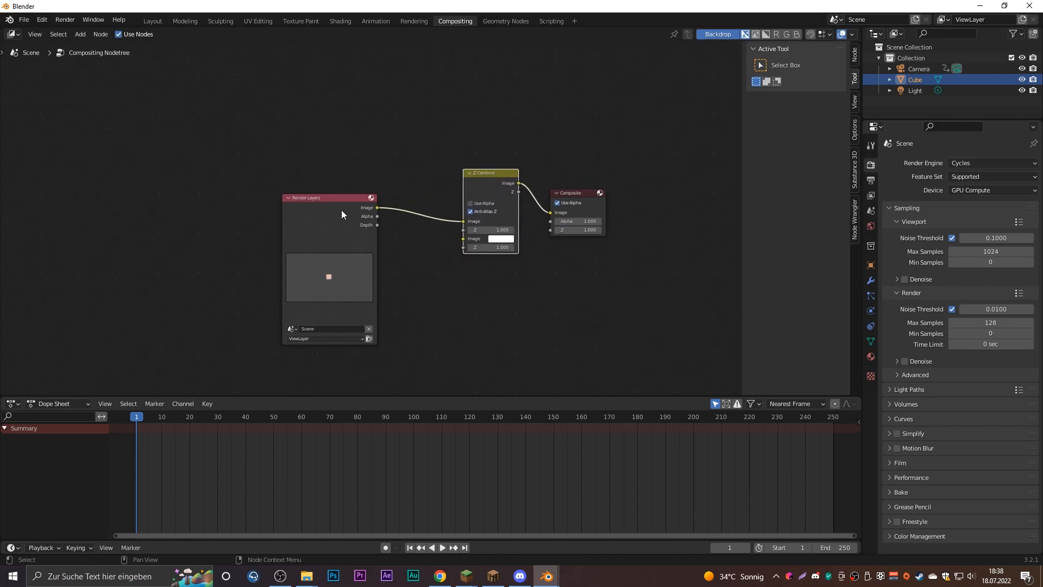
# Connect the Render Layers image to the Z Combine node's second image input and its depth to the second Z input
pyautogui.moveTo(342, 210); pyautogui.dragTo(234, 217)
pyautogui.moveTo(463, 221); pyautogui.dragTo(465, 237)
pyautogui.scroll(1, 350, 265)
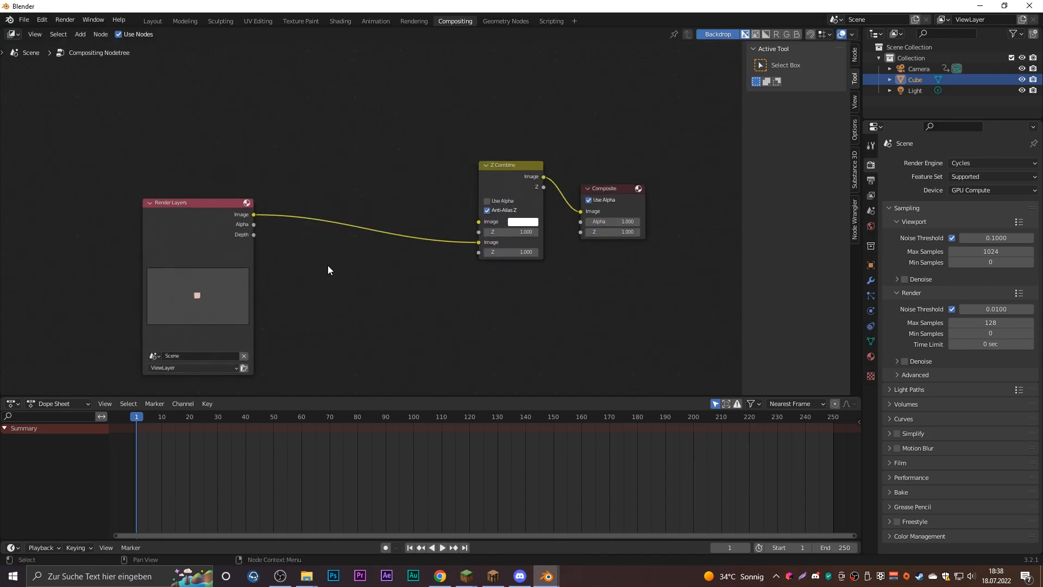
pyautogui.scroll(1, 264, 220)
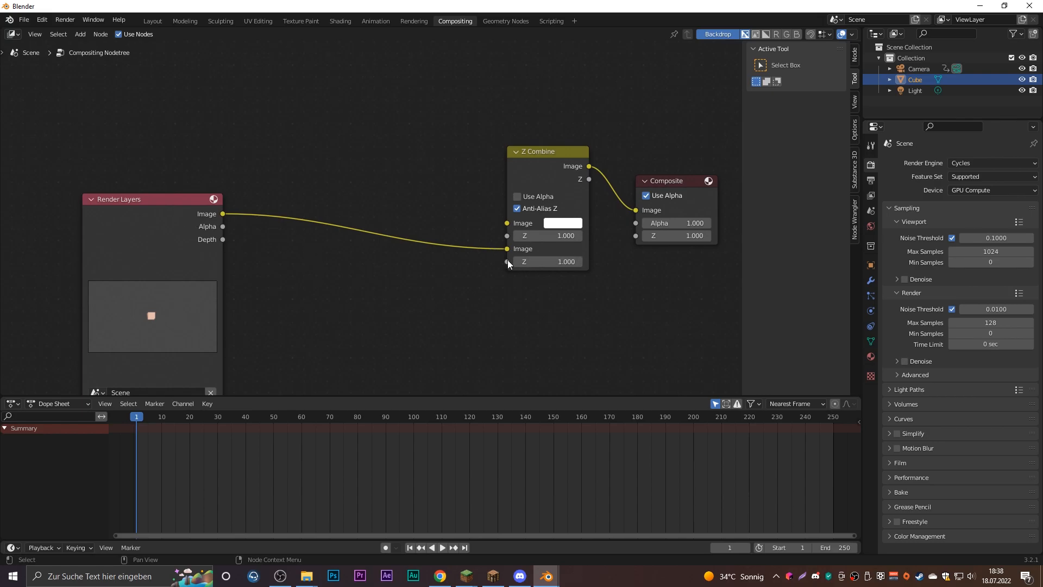
pyautogui.moveTo(222, 239); pyautogui.dragTo(507, 262)
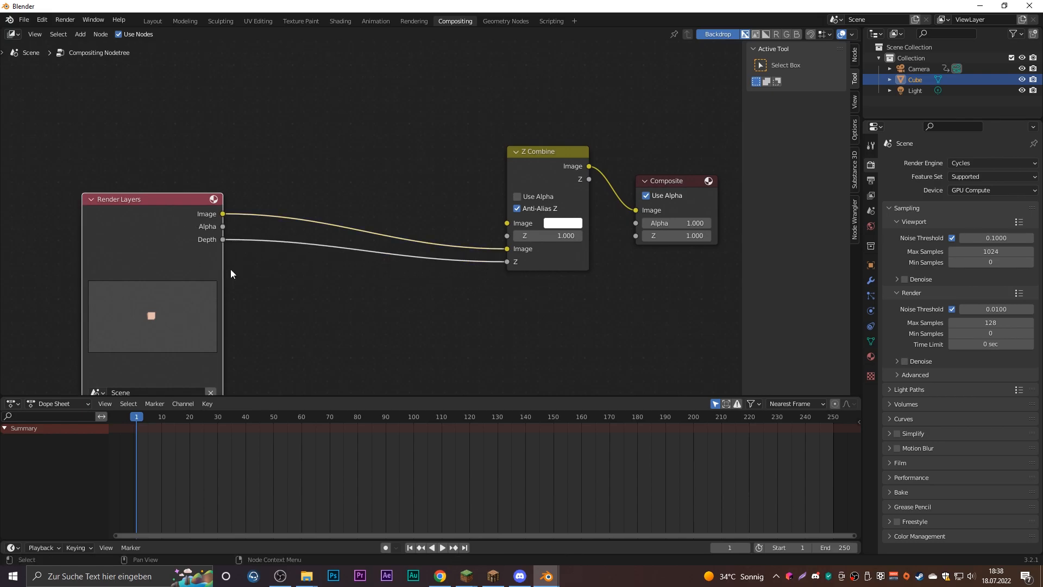
pyautogui.scroll(1, 573, 293)
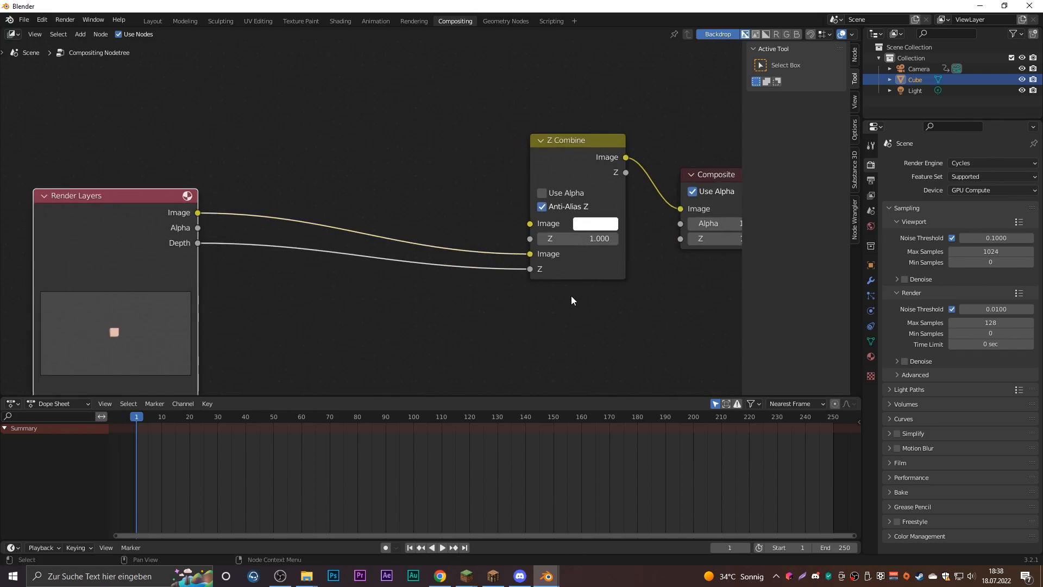
# Add an Image node and place it above the Render Layers node
pyautogui.scroll(-2, 435, 223)
pyautogui.moveTo(393, 201); pyautogui.dragTo(431, 265, button='middle')
pyautogui.click(432, 265)
pyautogui.hotkey('shift', 'a')
pyautogui.click(432, 229)
pyautogui.write('image')
pyautogui.click(450, 248)
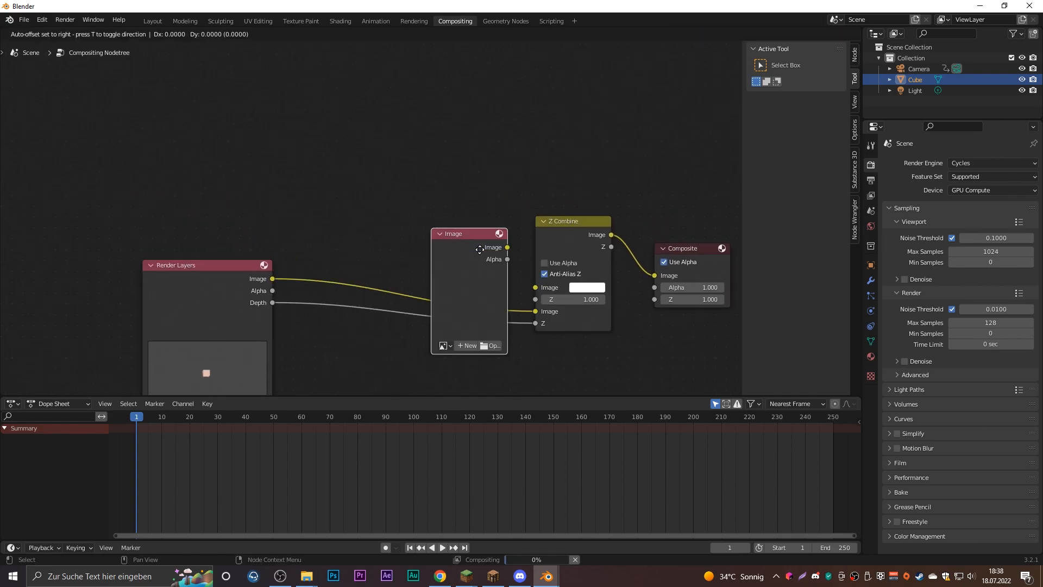
pyautogui.click(272, 163)
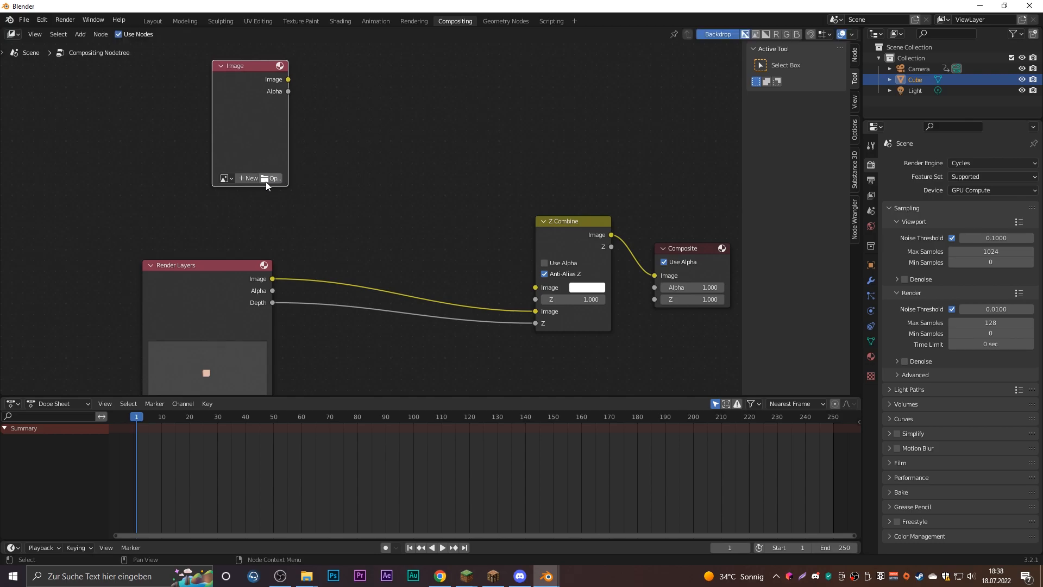
# Load the first PNG frame from the depthbuffer16bits4channels_depth folder into the new Image node
pyautogui.click(268, 177)
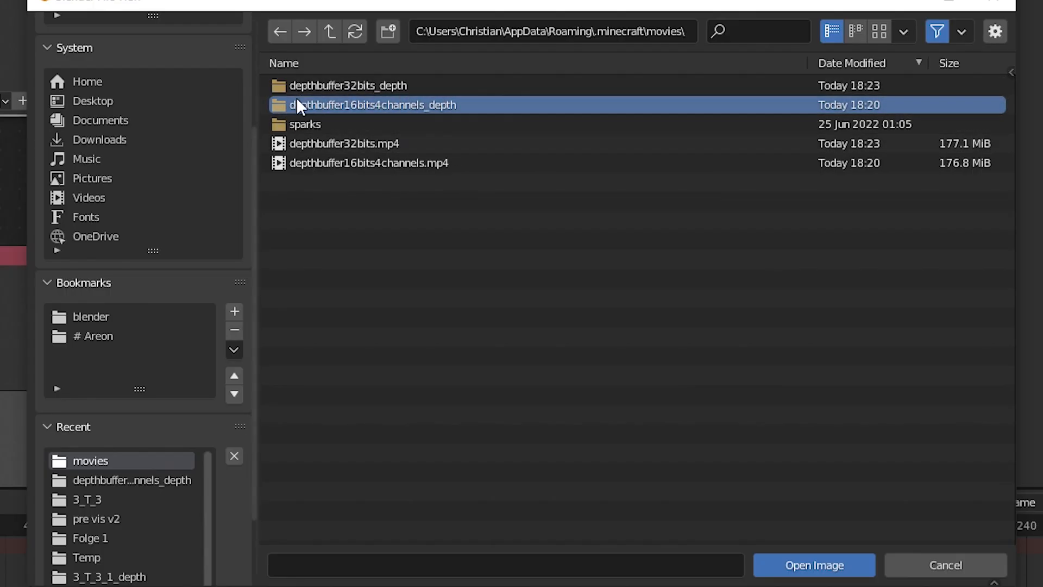
pyautogui.doubleClick(445, 103)
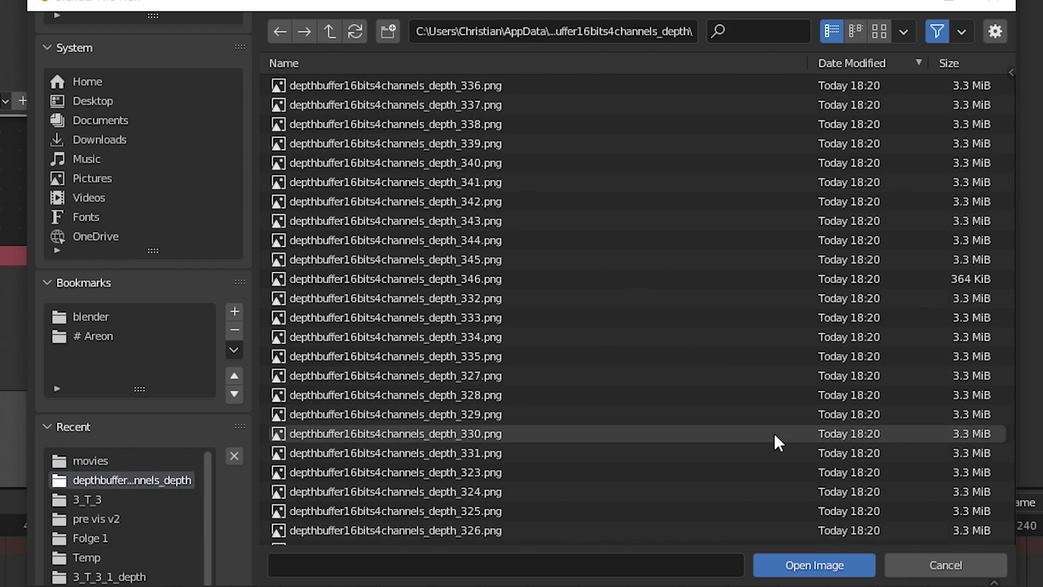
pyautogui.moveTo(1012, 103); pyautogui.dragTo(999, 564)
pyautogui.click(493, 513)
pyautogui.doubleClick(493, 512)
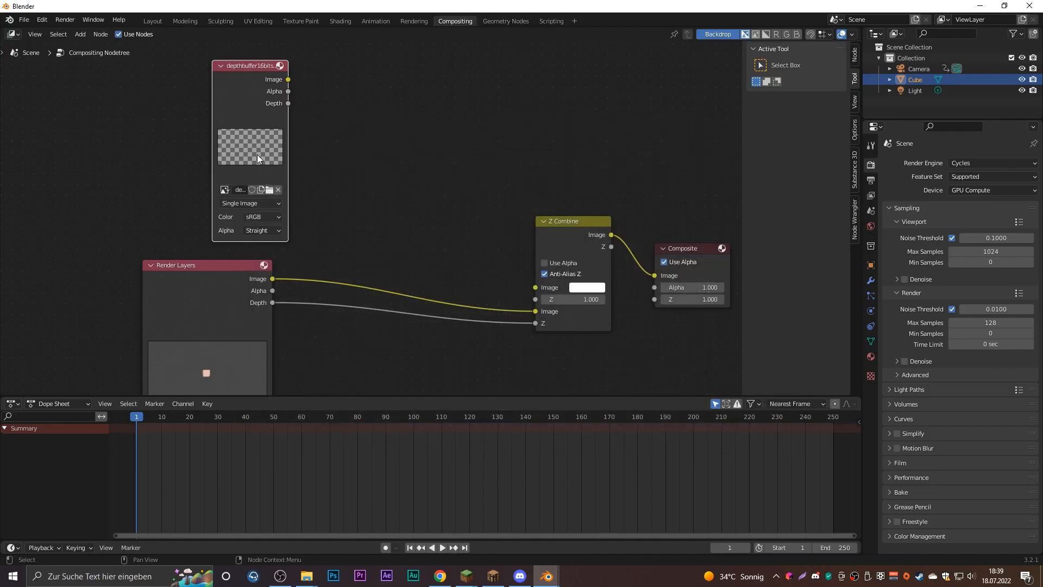
# Set the depth image node's source to Image Sequence with a length of 400 frames
pyautogui.moveTo(257, 155); pyautogui.dragTo(307, 172, button='middle')
pyautogui.scroll(3, 296, 162)
pyautogui.moveTo(284, 151); pyautogui.dragTo(259, 132)
pyautogui.moveTo(247, 194); pyautogui.dragTo(336, 240, button='middle')
pyautogui.scroll(7, 309, 285)
pyautogui.click(318, 265)
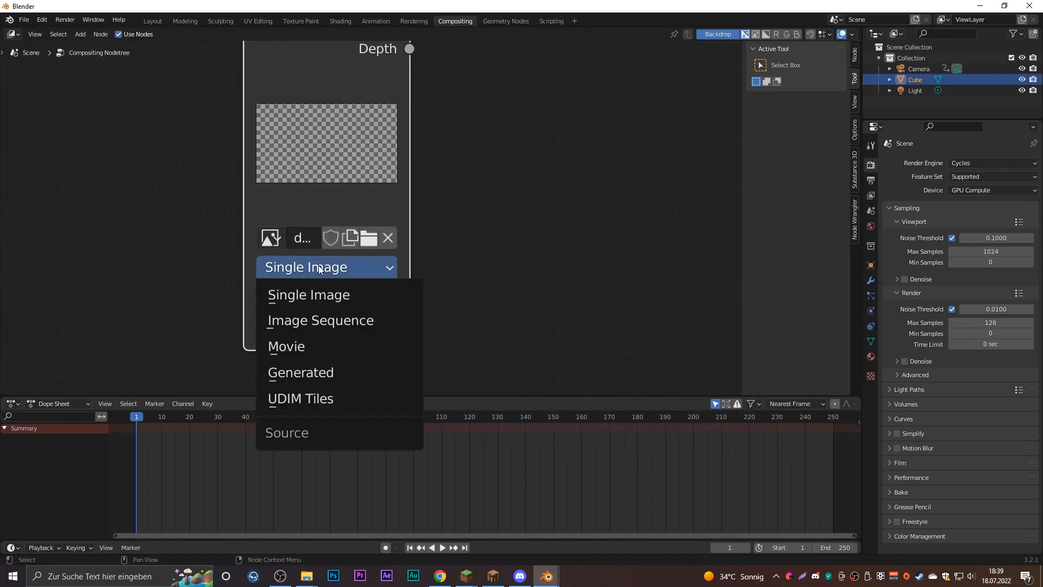
pyautogui.click(334, 321)
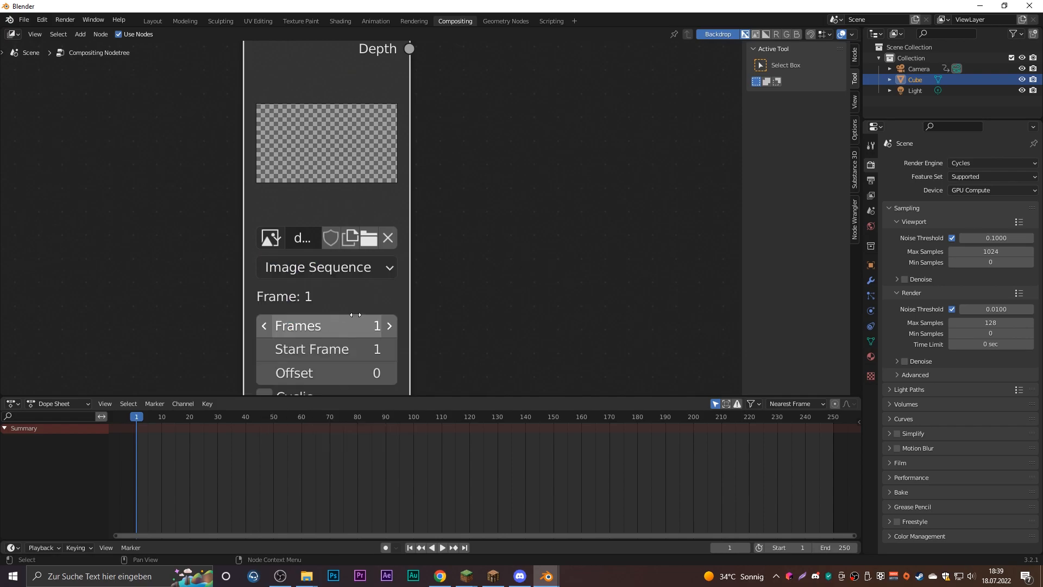
pyautogui.scroll(-1, 388, 316)
pyautogui.moveTo(326, 135); pyautogui.dragTo(299, 69)
pyautogui.click(321, 236)
pyautogui.press('Return')
# Examine the depth image node's sequence, color space and alpha settings
pyautogui.scroll(-1, 306, 170)
pyautogui.moveTo(331, 153); pyautogui.dragTo(332, 123, button='middle')
pyautogui.scroll(1, 383, 301)
pyautogui.moveTo(387, 305); pyautogui.dragTo(431, 266, button='middle')
pyautogui.scroll(1, 407, 301)
pyautogui.scroll(1, 430, 271)
pyautogui.scroll(-2, 425, 285)
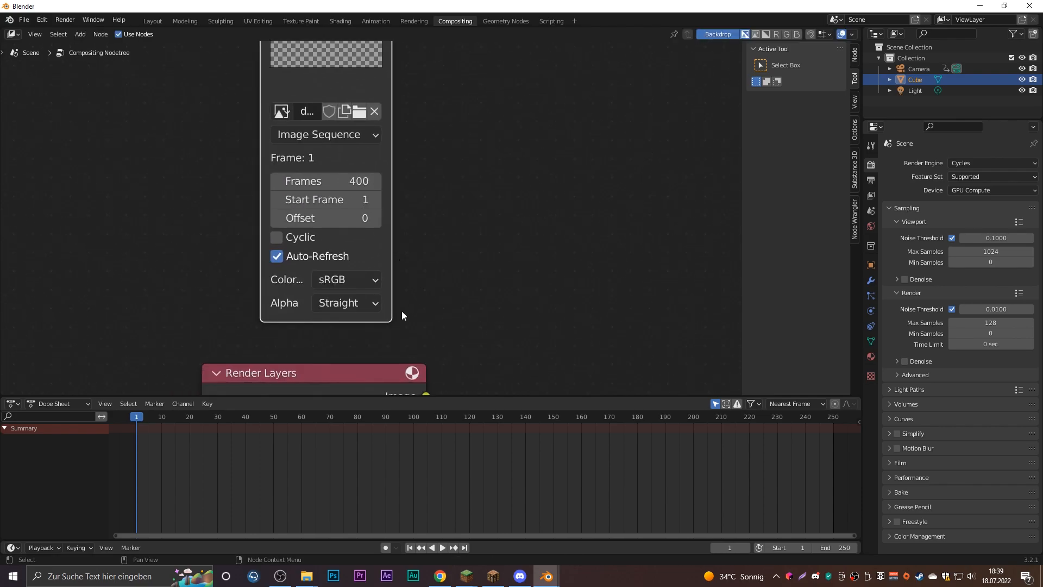
pyautogui.moveTo(402, 311); pyautogui.dragTo(418, 290, button='middle')
pyautogui.scroll(2, 411, 285)
pyautogui.scroll(-2, 410, 270)
pyautogui.scroll(-1, 406, 272)
pyautogui.scroll(3, 359, 290)
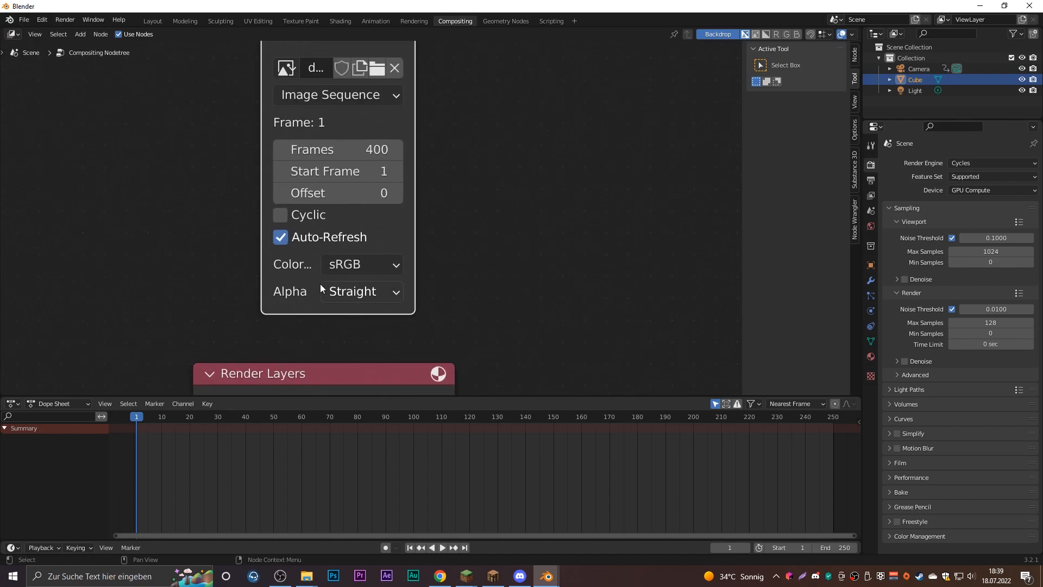
pyautogui.scroll(1, 341, 302)
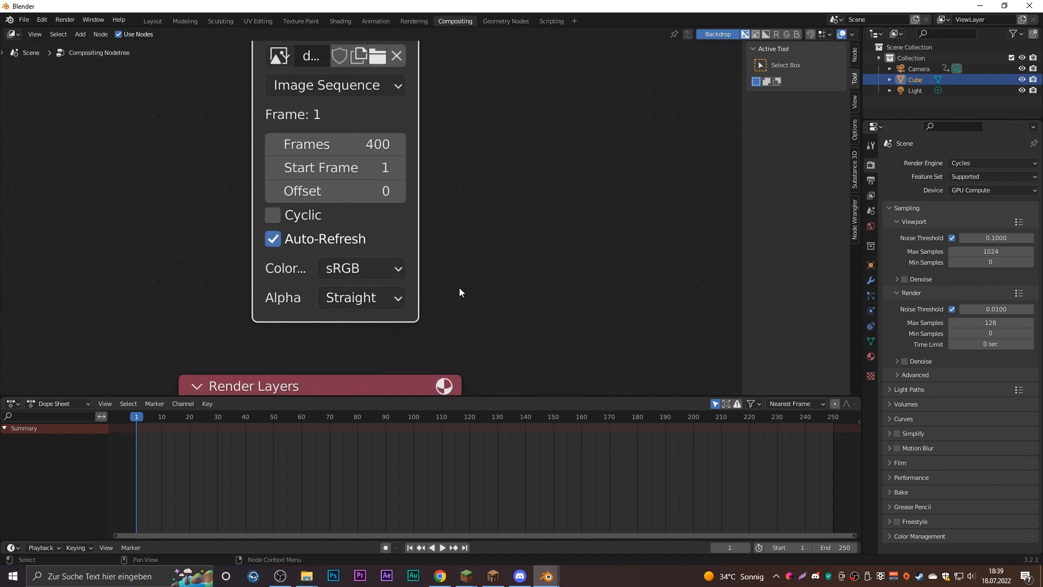
pyautogui.scroll(-5, 373, 223)
pyautogui.moveTo(399, 139); pyautogui.dragTo(401, 310, button='middle')
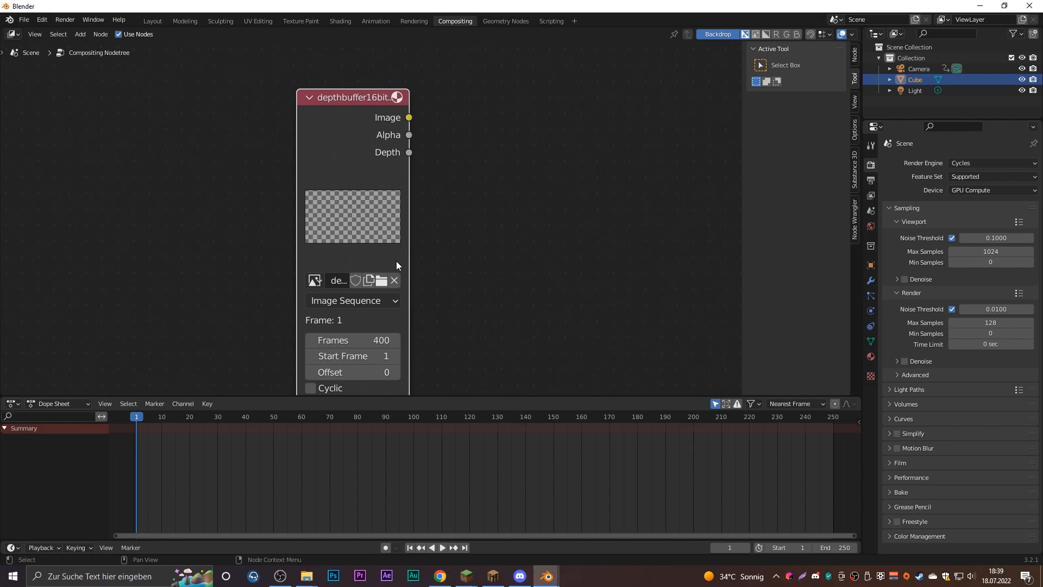
pyautogui.scroll(1, 381, 223)
pyautogui.moveTo(366, 269); pyautogui.dragTo(367, 134, button='middle')
pyautogui.scroll(-2, 369, 139)
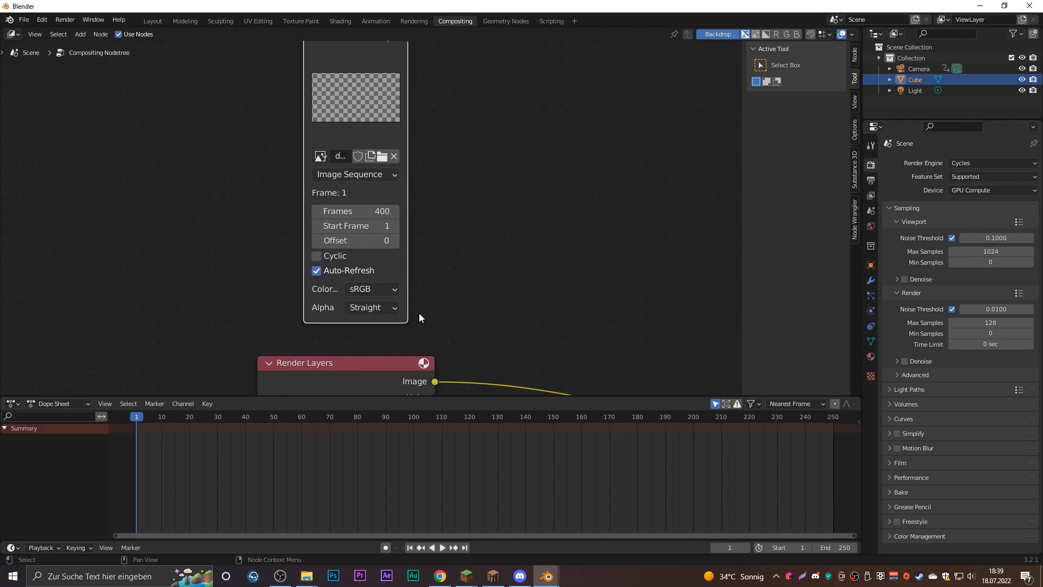
# Set the depth image node's color space to Linear and its alpha mode to Channel Packed
pyautogui.moveTo(419, 315); pyautogui.dragTo(406, 268, button='middle')
pyautogui.scroll(4, 375, 274)
pyautogui.scroll(1, 304, 264)
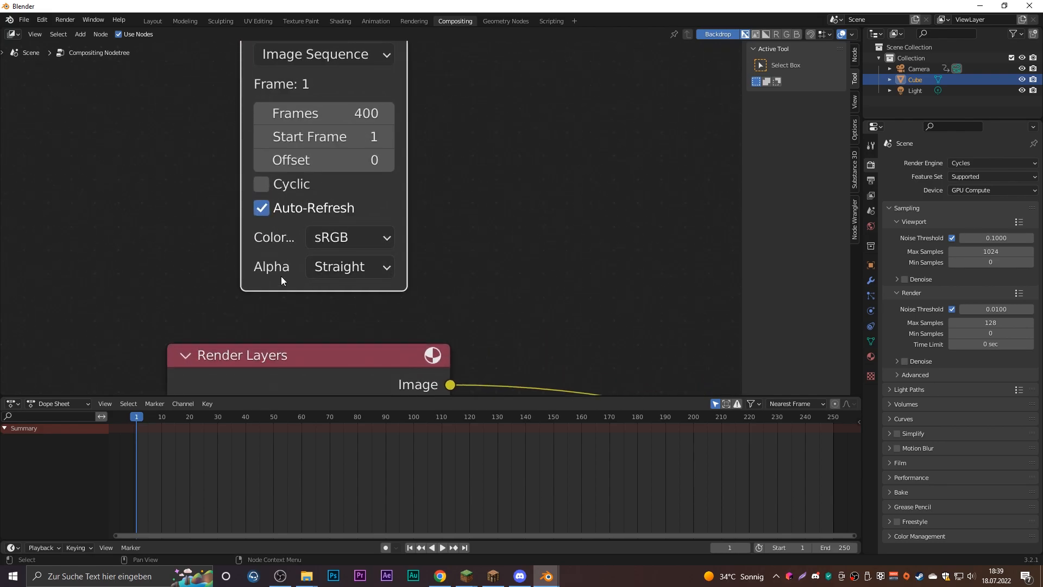
pyautogui.click(345, 239)
pyautogui.click(362, 293)
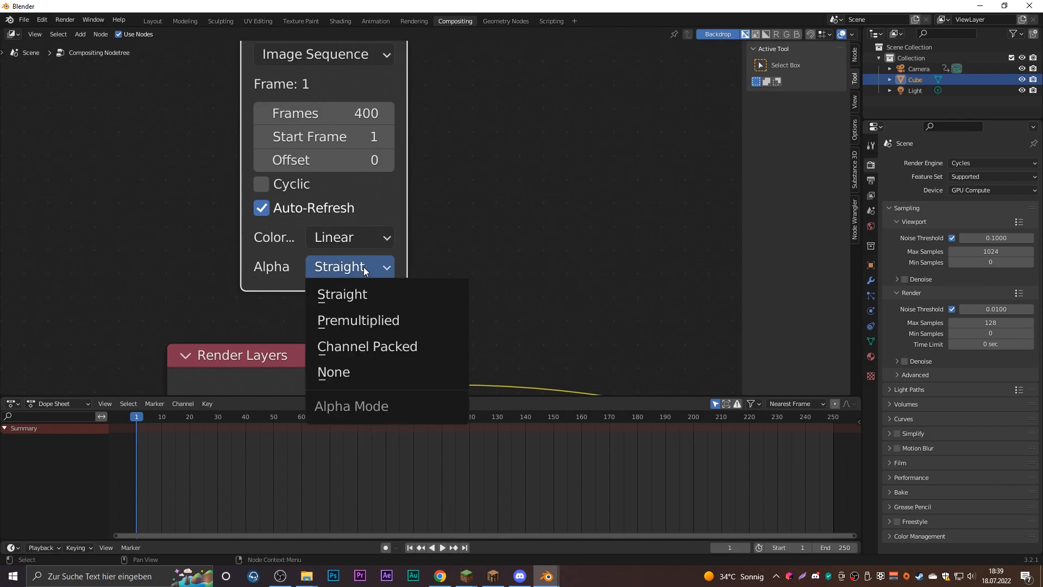
pyautogui.click(367, 346)
# Widen the depth image node and reposition it just above the Render Layers node
pyautogui.scroll(-4, 386, 188)
pyautogui.scroll(3, 390, 255)
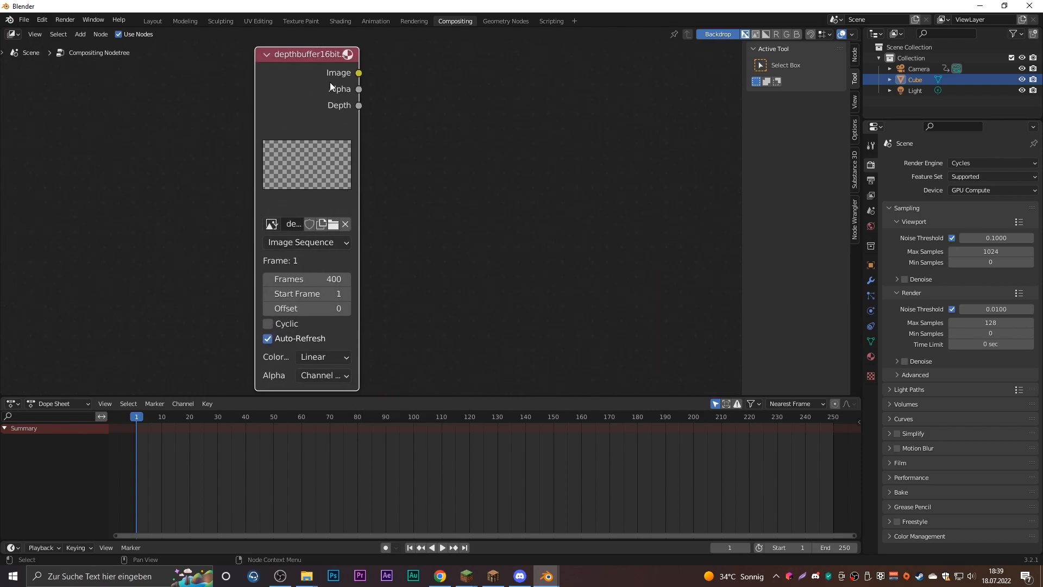
pyautogui.moveTo(360, 390); pyautogui.dragTo(374, 301, button='middle')
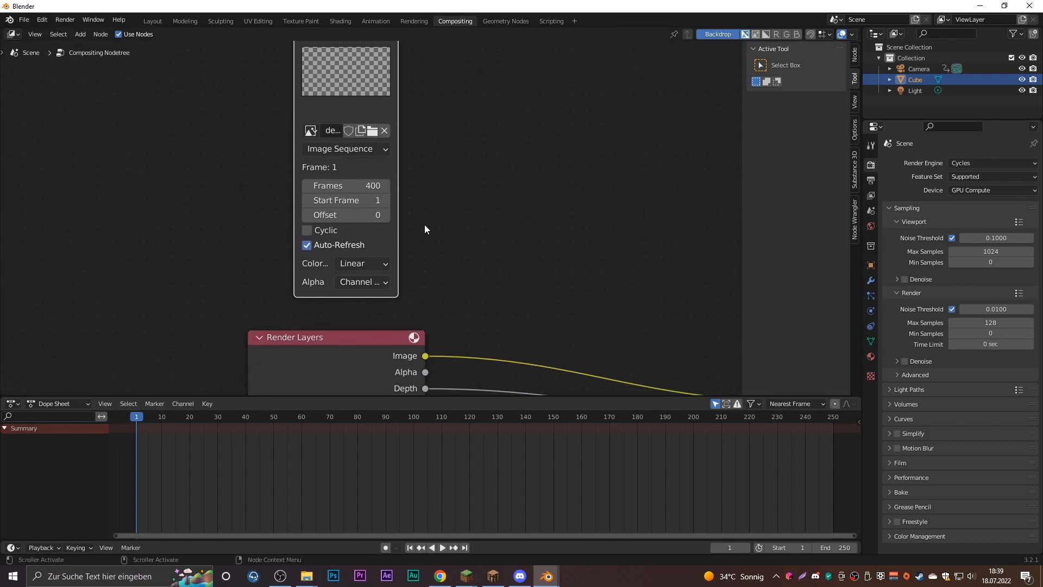
pyautogui.moveTo(423, 223); pyautogui.dragTo(418, 314, button='middle')
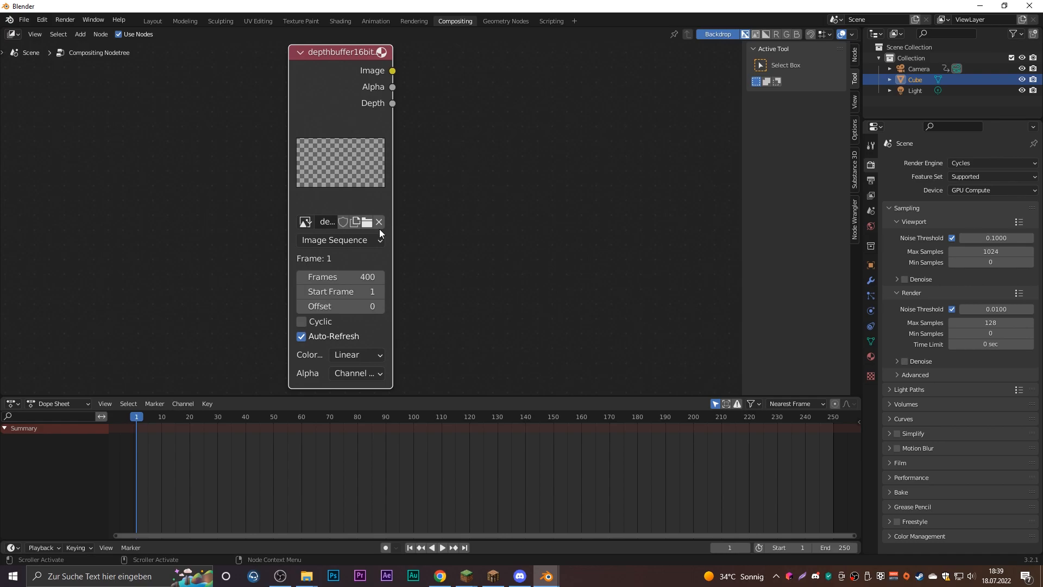
pyautogui.scroll(2, 289, 191)
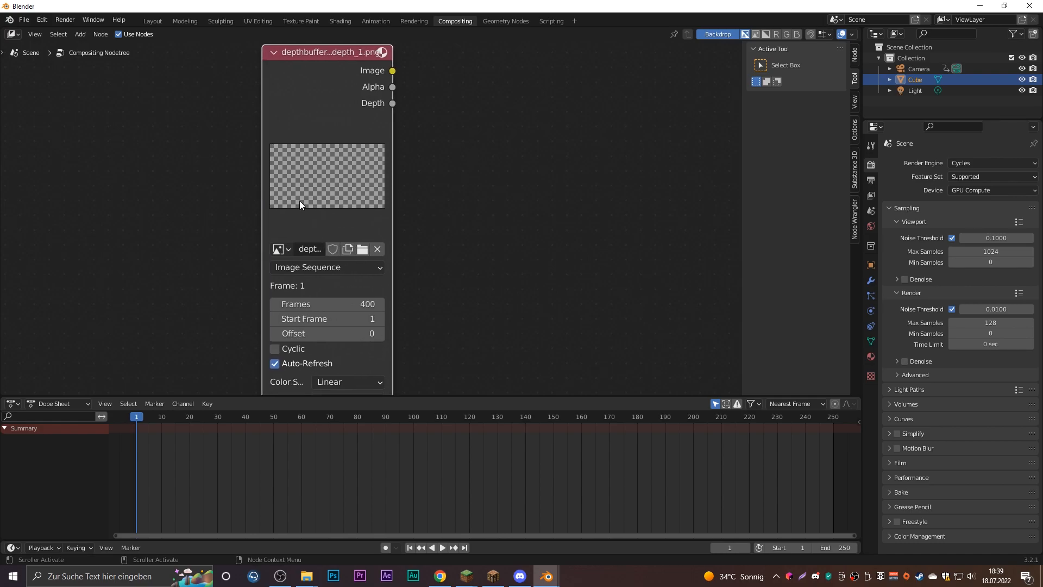
pyautogui.scroll(-5, 370, 209)
pyautogui.click(466, 248)
pyautogui.moveTo(466, 249); pyautogui.dragTo(379, 245, button='middle')
pyautogui.moveTo(260, 162); pyautogui.dragTo(278, 190)
# Add a Separate RGBA node beside the depth image node and connect the depth image's Image output to it
pyautogui.click(385, 194)
pyautogui.hotkey('shift', 'a')
pyautogui.click(447, 195)
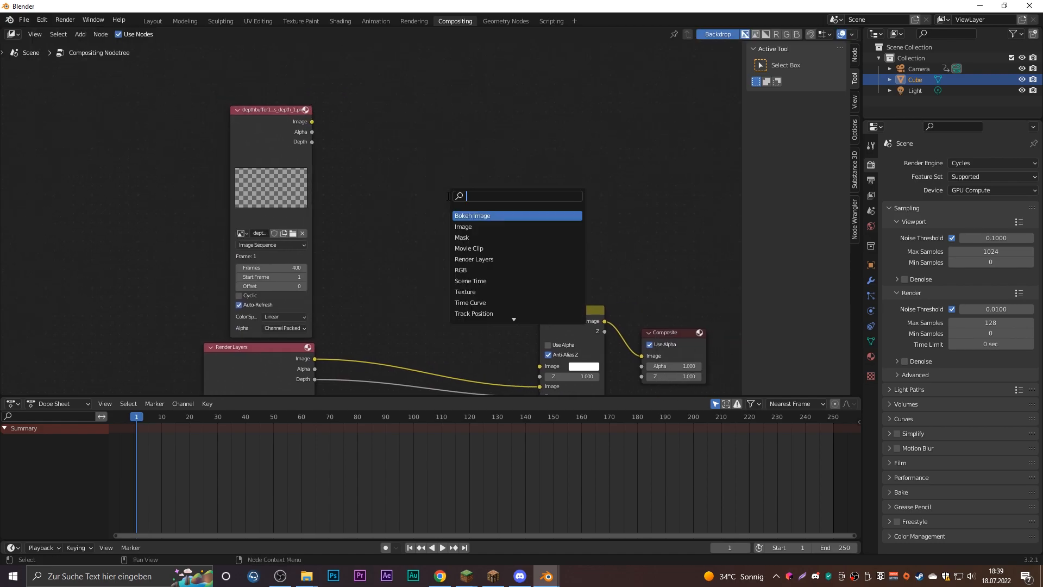
pyautogui.write('sep')
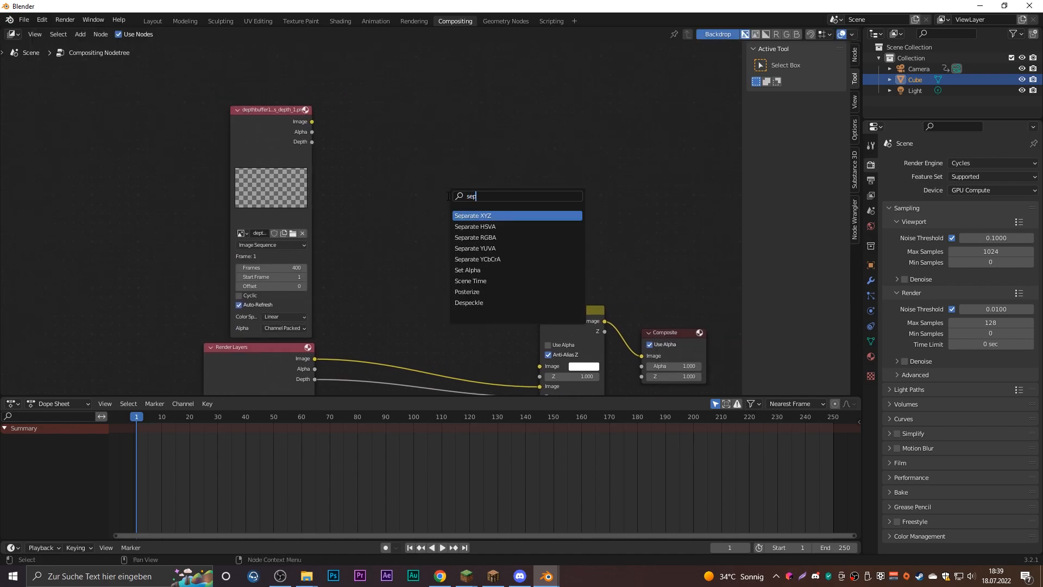
pyautogui.click(480, 237)
pyautogui.click(380, 163)
pyautogui.scroll(2, 341, 215)
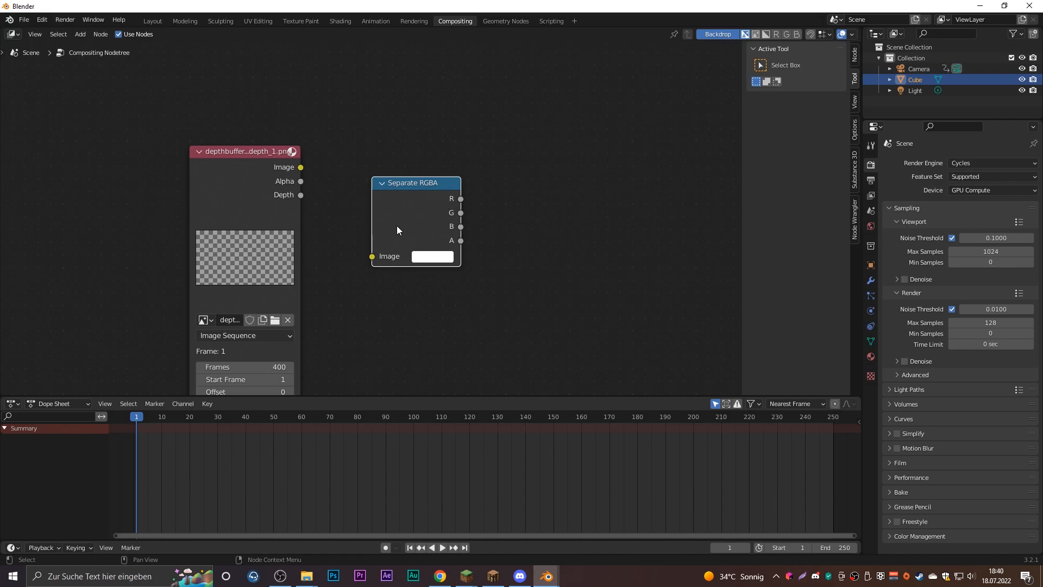
pyautogui.moveTo(301, 168); pyautogui.dragTo(379, 254)
# Move the depth image and Separate RGBA nodes together away from the Z Combine node to make room
pyautogui.scroll(-2, 418, 284)
pyautogui.moveTo(434, 155); pyautogui.dragTo(231, 258)
pyautogui.press('g')
pyautogui.click(139, 236)
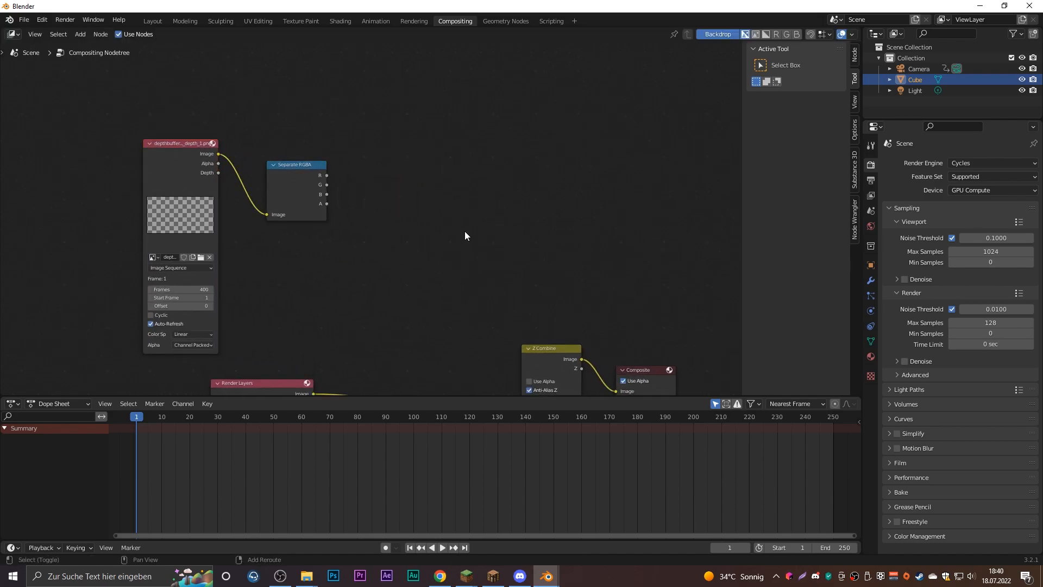
# Add a Math node and place it on the output side of the Separate RGBA node
pyautogui.hotkey('shift', 'a')
pyautogui.write('math')
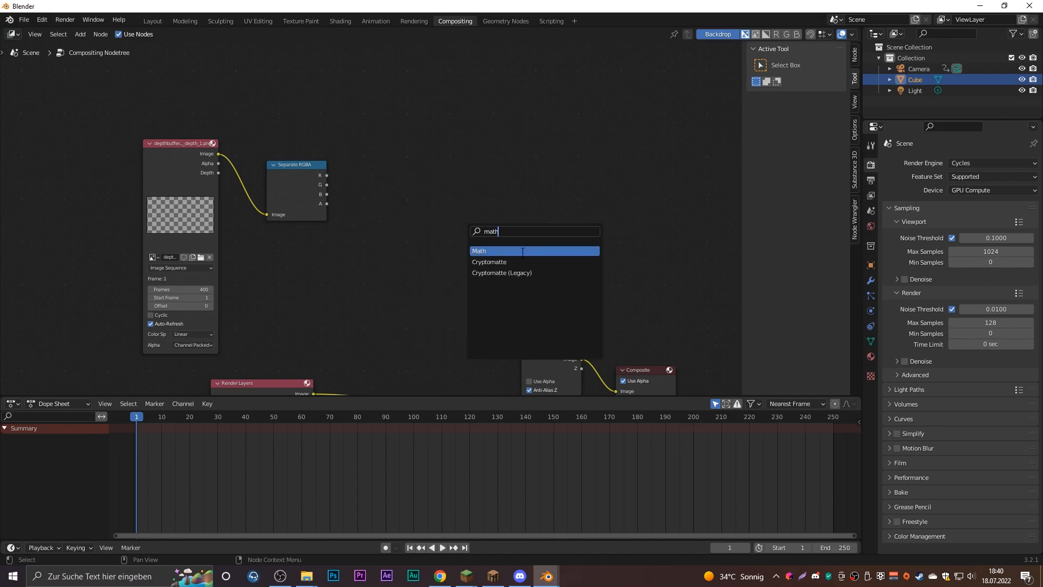
pyautogui.click(523, 252)
pyautogui.click(468, 184)
pyautogui.scroll(2, 380, 222)
pyautogui.moveTo(463, 164); pyautogui.dragTo(450, 185, button='middle')
pyautogui.moveTo(449, 186); pyautogui.dragTo(455, 226)
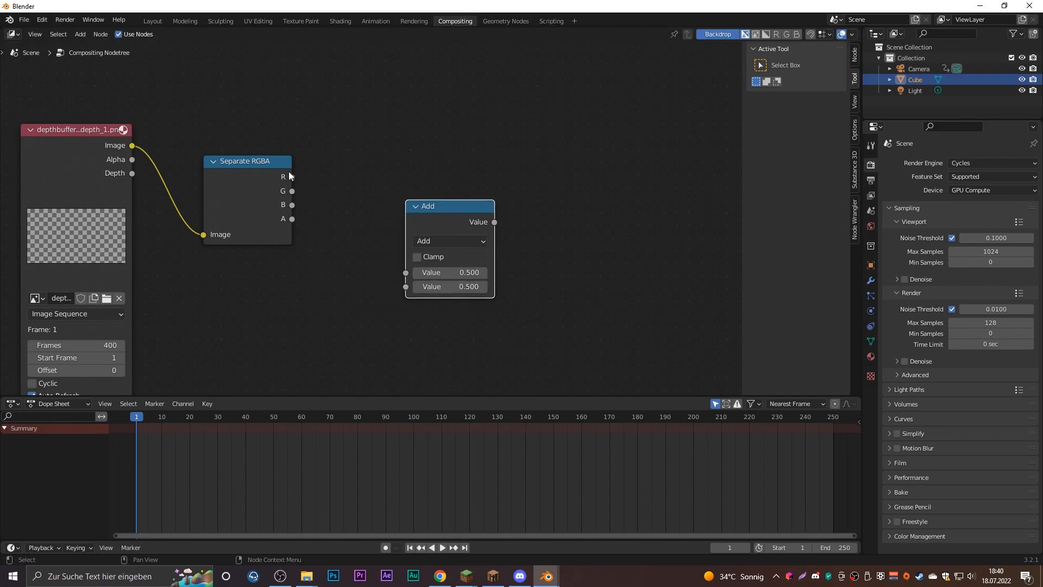
# Set the Math node's second value to 65535
pyautogui.scroll(1, 345, 250)
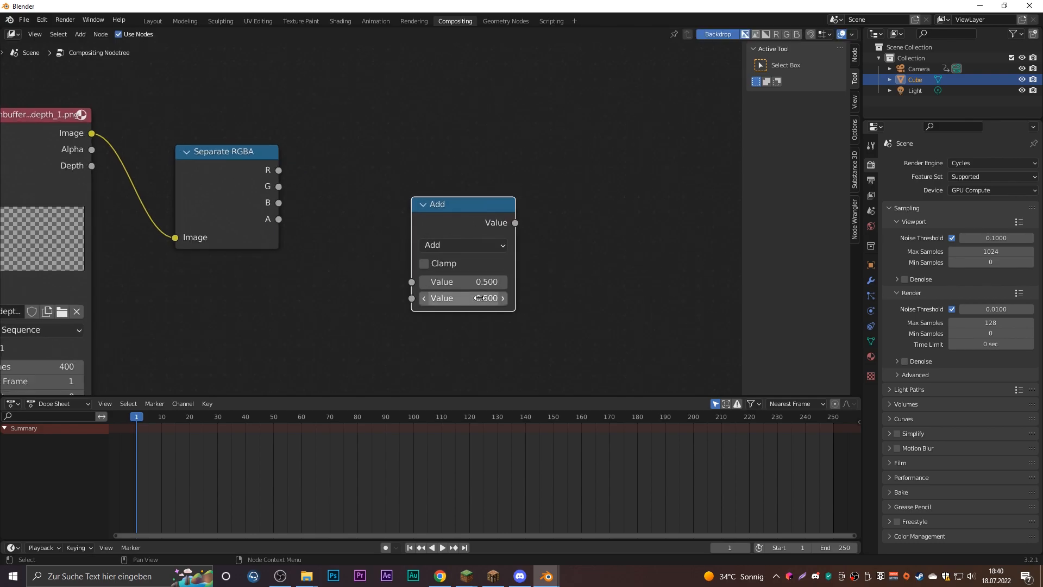
pyautogui.click(462, 298)
pyautogui.write('65535')
pyautogui.press('Return')
pyautogui.scroll(2, 485, 319)
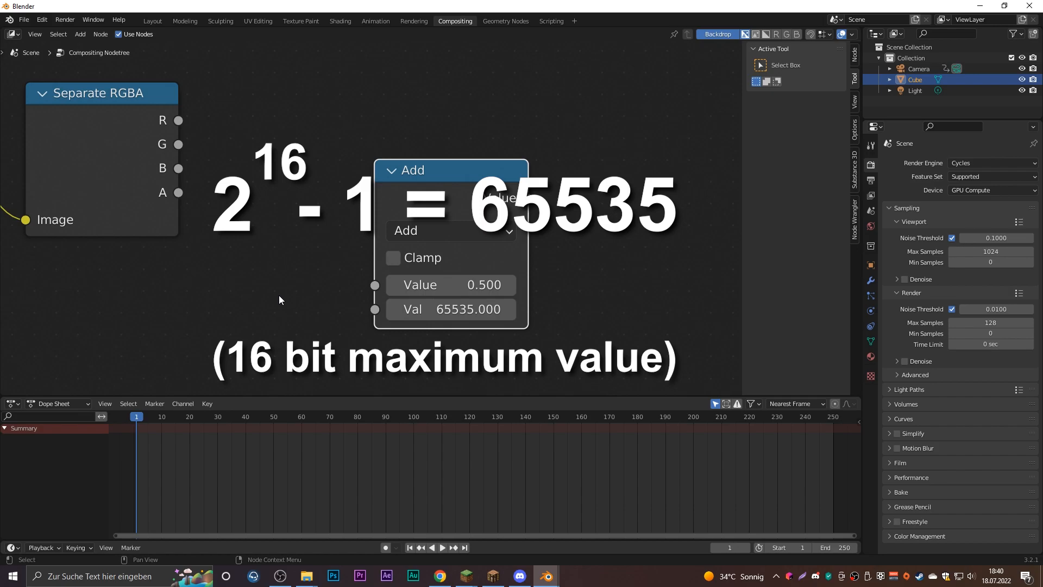
# Connect Separate RGBA's A output to the Math node's first value, then switch the operation to Multiply and move the node closer
pyautogui.click(169, 145)
pyautogui.moveTo(213, 148); pyautogui.dragTo(312, 173, button='middle')
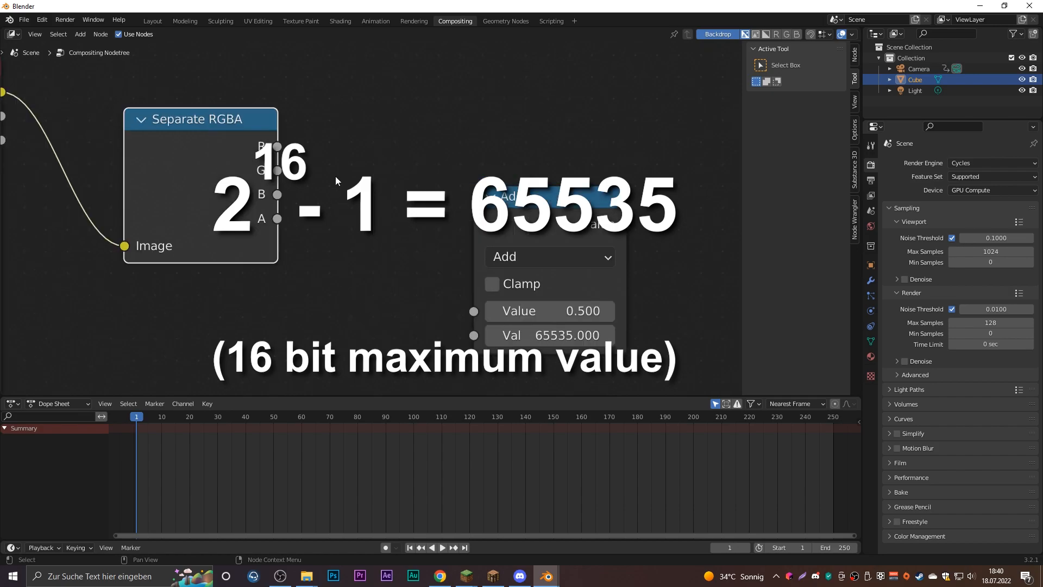
pyautogui.moveTo(277, 219); pyautogui.dragTo(474, 311)
pyautogui.scroll(-1, 491, 326)
pyautogui.scroll(-2, 492, 326)
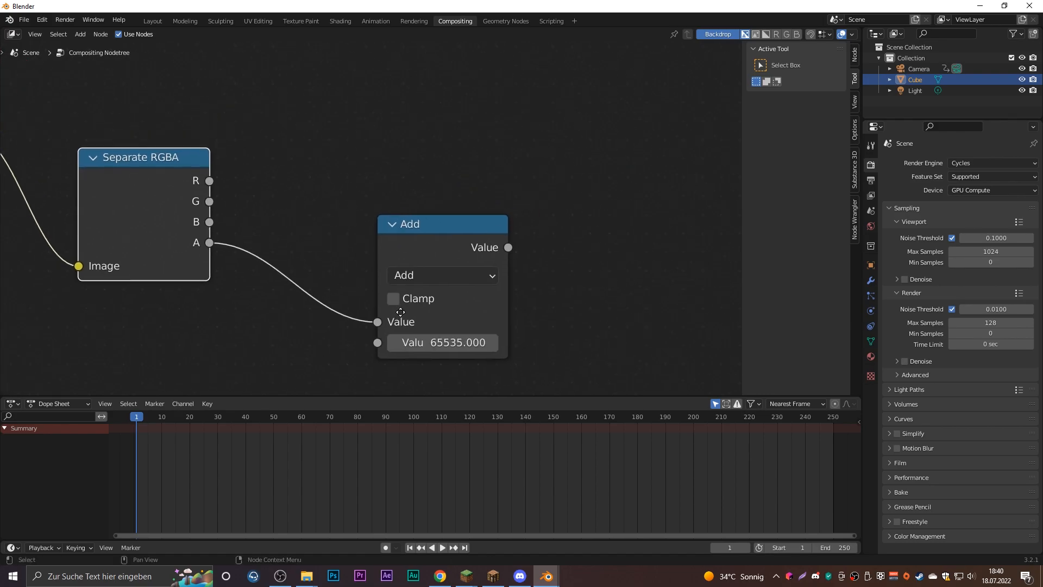
pyautogui.click(403, 270)
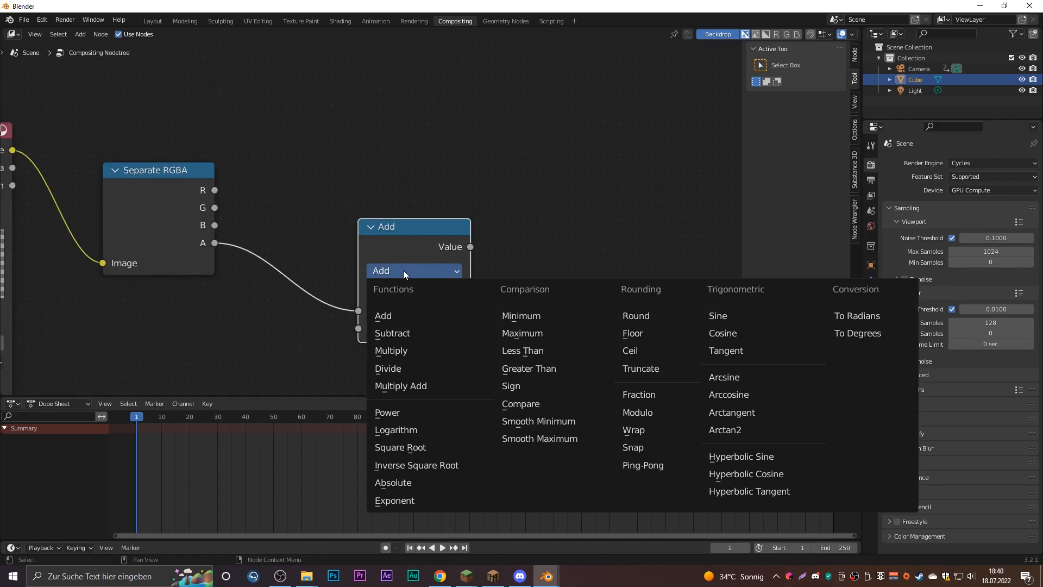
pyautogui.click(392, 351)
pyautogui.moveTo(371, 244); pyautogui.dragTo(302, 269)
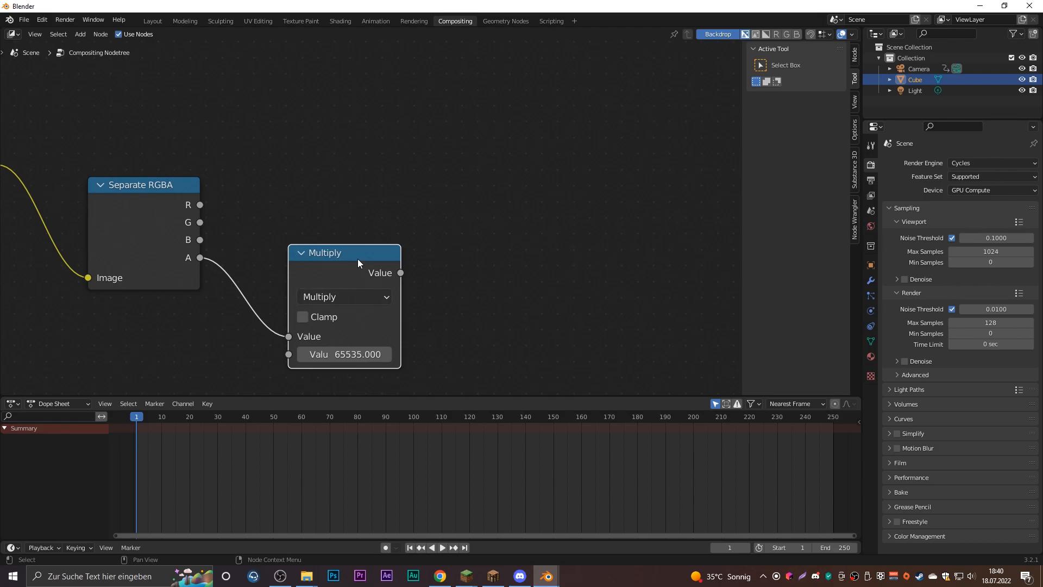
# Duplicate the Multiply node and place the copy beyond the original
pyautogui.hotkey('shift', 'd')
pyautogui.click(538, 252)
pyautogui.scroll(1, 538, 252)
pyautogui.scroll(-1, 537, 252)
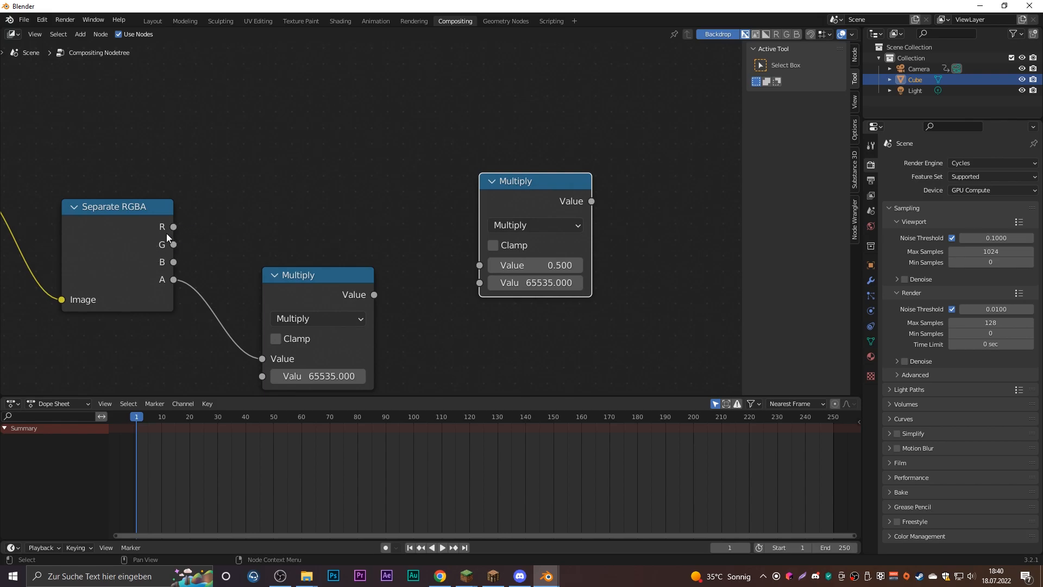
# Feed Separate RGBA's R output and the first Multiply's result into the second Multiply node, and move the first Multiply closer to Separate RGBA
pyautogui.moveTo(174, 227); pyautogui.dragTo(479, 265)
pyautogui.moveTo(374, 294); pyautogui.dragTo(479, 283)
pyautogui.moveTo(309, 287); pyautogui.dragTo(279, 284)
pyautogui.moveTo(249, 290); pyautogui.dragTo(264, 261, button='middle')
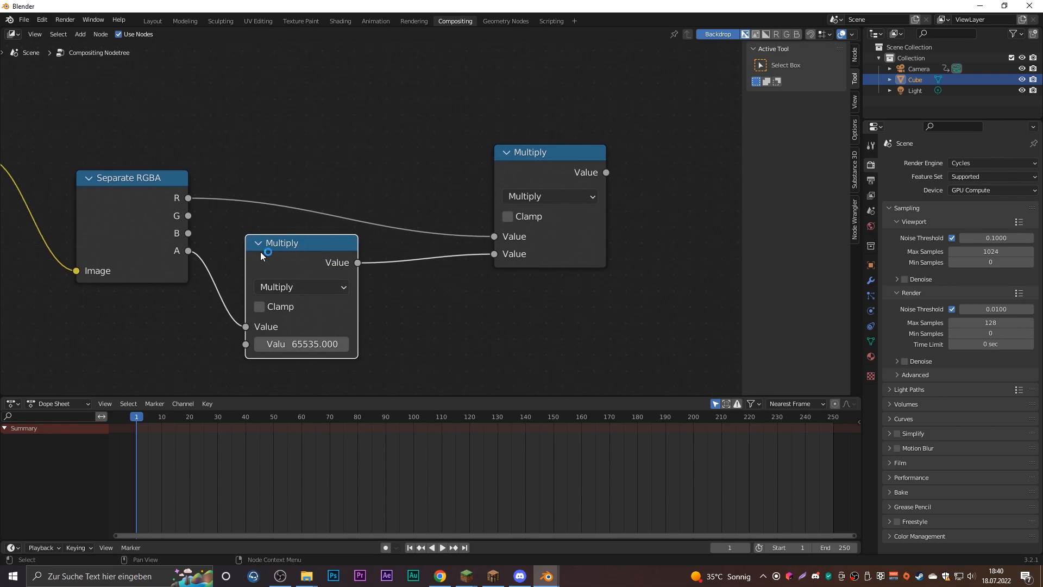
# Move the Z Combine and Composite nodes farther along and connect the second Multiply's output to Z Combine's first Z input
pyautogui.scroll(-4, 363, 228)
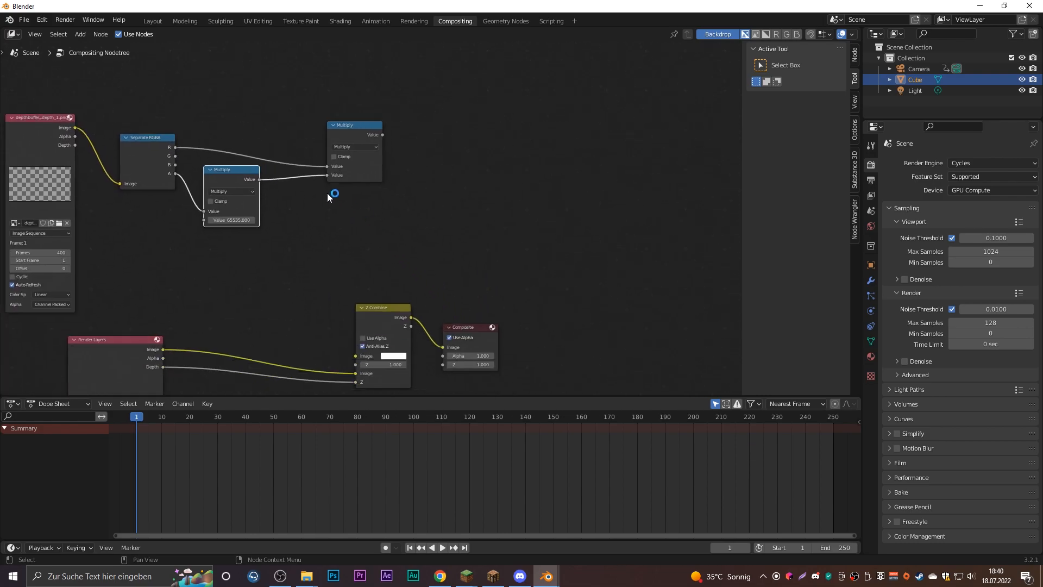
pyautogui.moveTo(411, 301); pyautogui.dragTo(445, 234, button='middle')
pyautogui.scroll(-1, 467, 226)
pyautogui.moveTo(554, 203); pyautogui.dragTo(368, 322)
pyautogui.moveTo(406, 237); pyautogui.dragTo(578, 207)
pyautogui.click(504, 153)
pyautogui.moveTo(460, 177); pyautogui.dragTo(372, 232, button='middle')
pyautogui.scroll(3, 372, 232)
pyautogui.moveTo(308, 122); pyautogui.dragTo(494, 330)
pyautogui.scroll(-2, 271, 221)
pyautogui.moveTo(246, 228); pyautogui.dragTo(377, 285, button='middle')
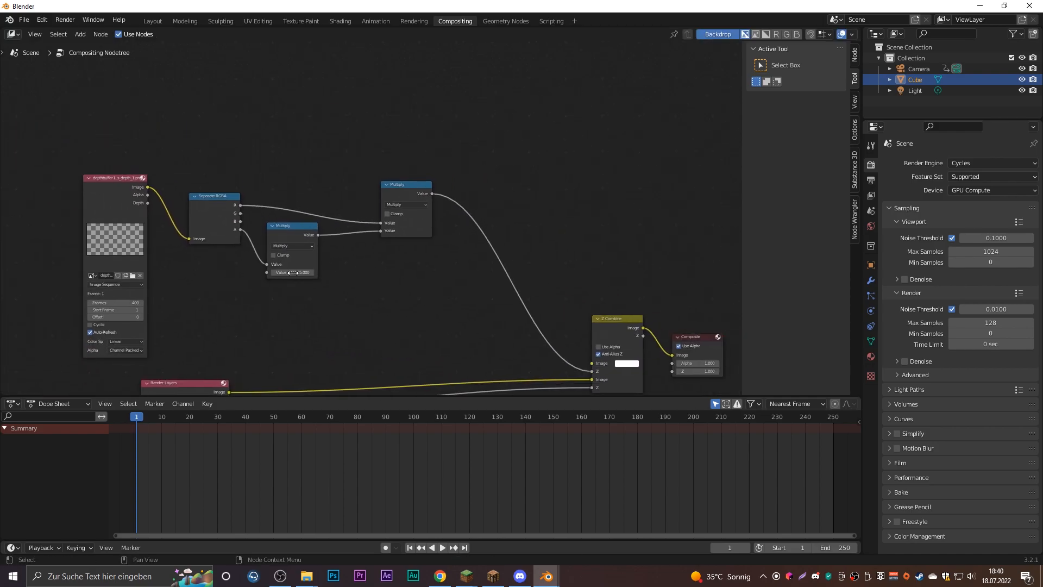
# Add a Movie Clip node and place it above the second Multiply node
pyautogui.click(128, 193)
pyautogui.hotkey('shift', 'a')
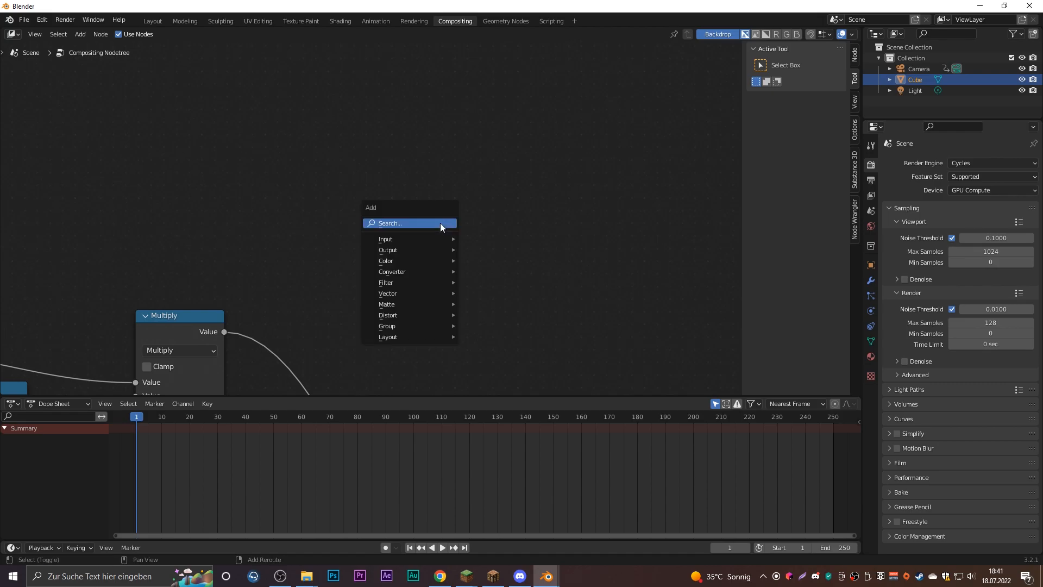
pyautogui.click(441, 227)
pyautogui.write('movie')
pyautogui.click(484, 242)
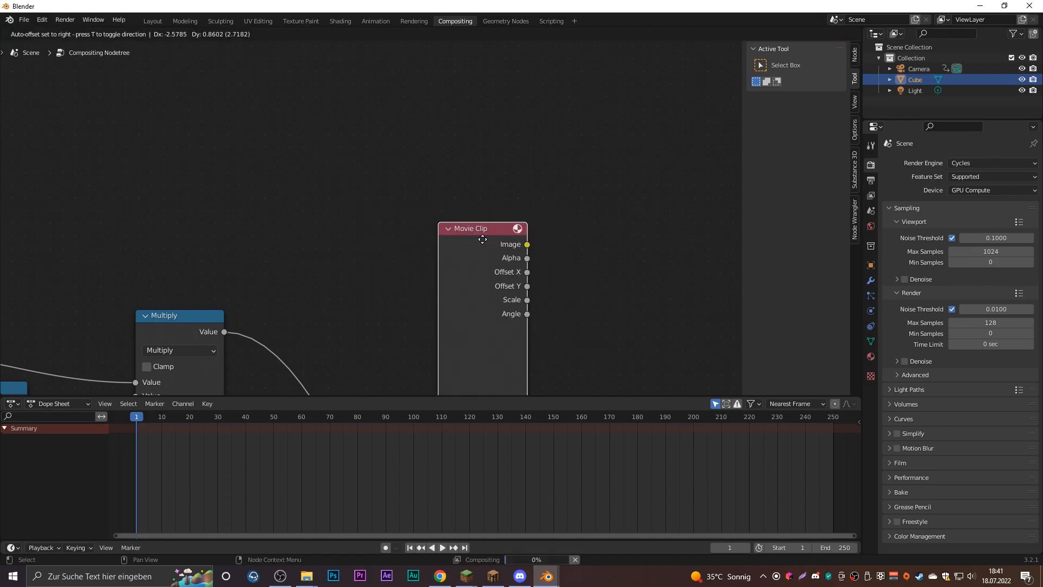
pyautogui.click(383, 125)
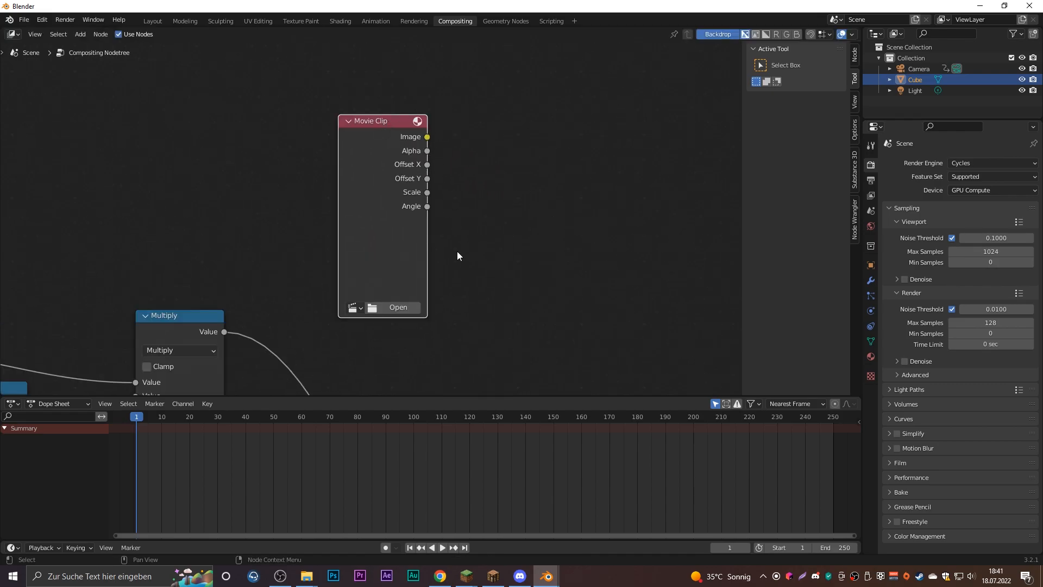
# Assign depthbuffer16bits4channels.mp4 to the Movie Clip node and connect its Image output to Z Combine's first Image input
pyautogui.scroll(1, 420, 249)
pyautogui.click(343, 272)
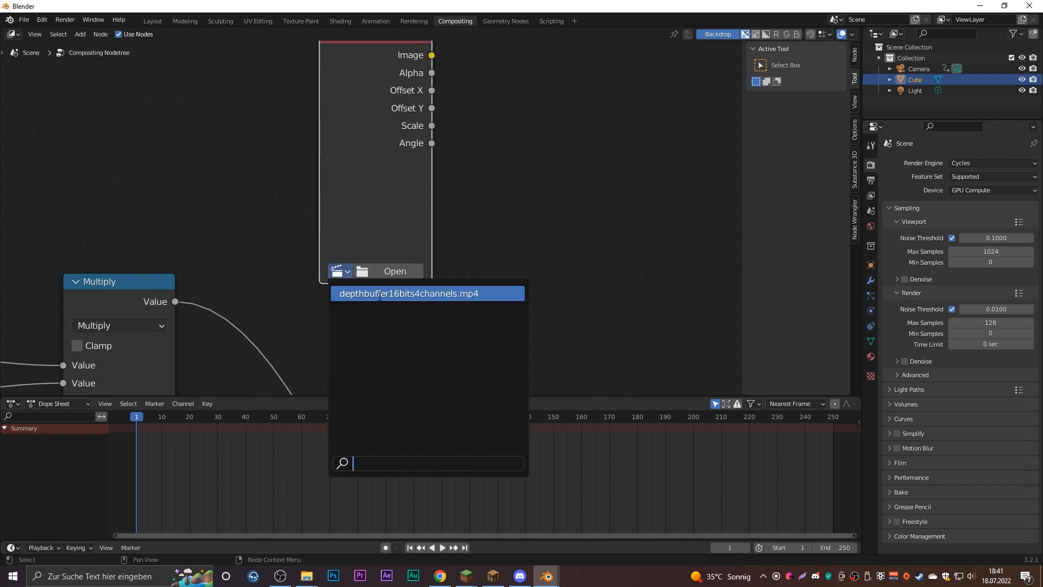
pyautogui.click(449, 293)
pyautogui.scroll(-4, 446, 281)
pyautogui.moveTo(336, 446); pyautogui.dragTo(403, 312)
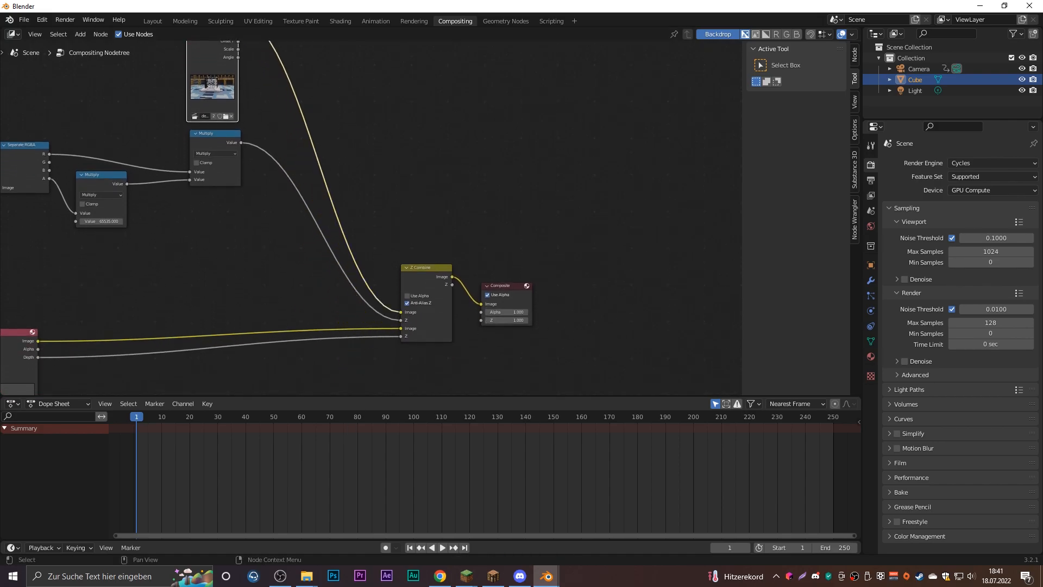
# Open the render result and examine how the bars and particles cover the glowing cube, both close up and in the full frame
pyautogui.press('F11')
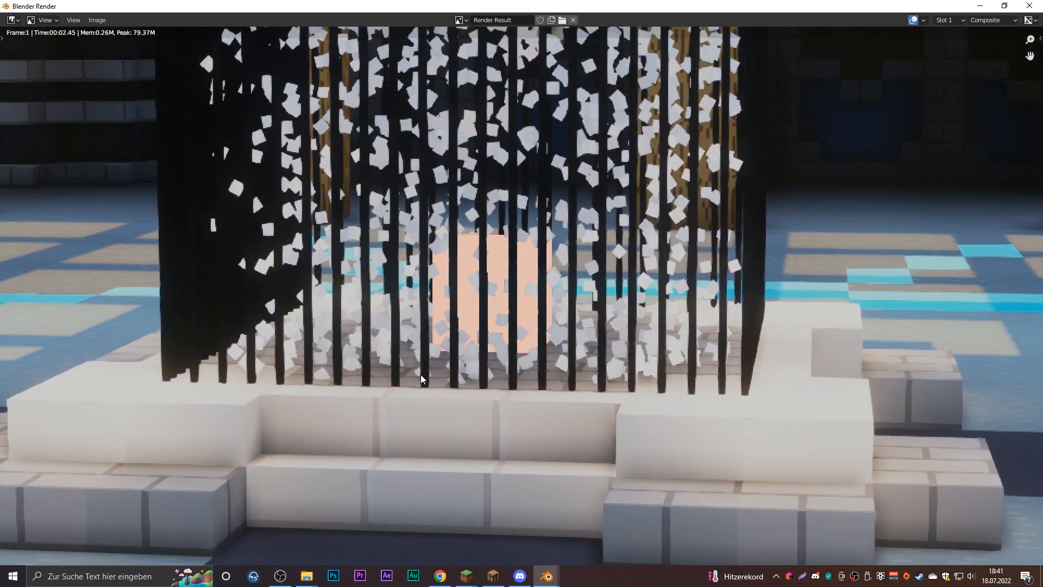
pyautogui.scroll(2, 515, 321)
pyautogui.scroll(-2, 532, 332)
pyautogui.scroll(2, 549, 345)
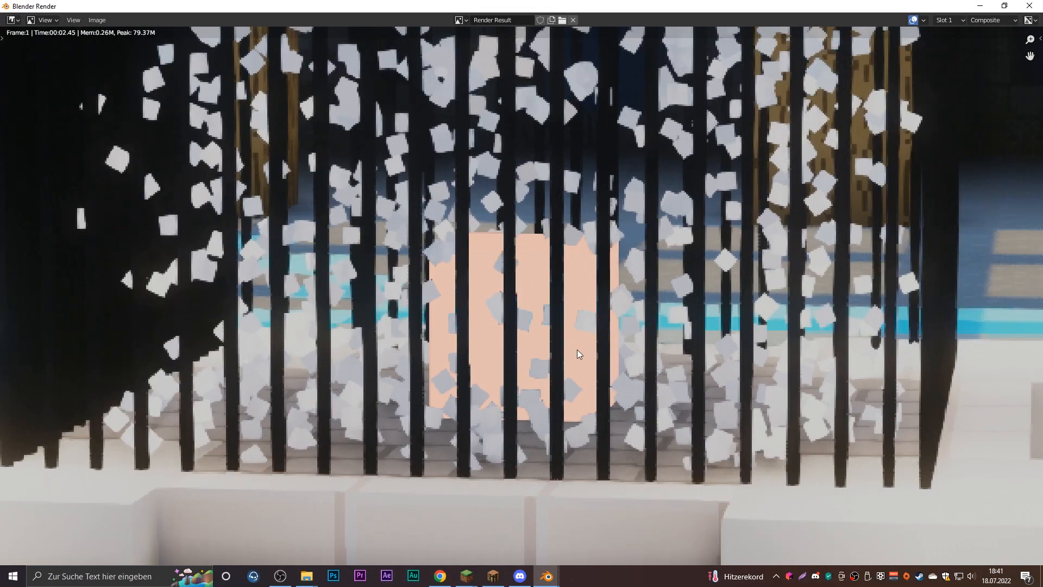
pyautogui.moveTo(543, 381); pyautogui.dragTo(449, 382, button='middle')
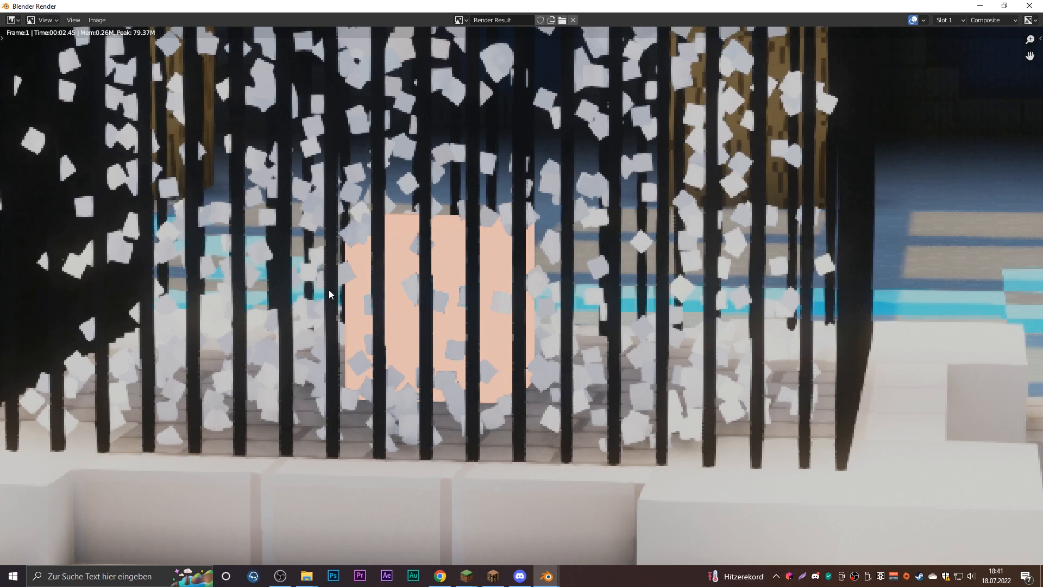
pyautogui.scroll(-5, 332, 297)
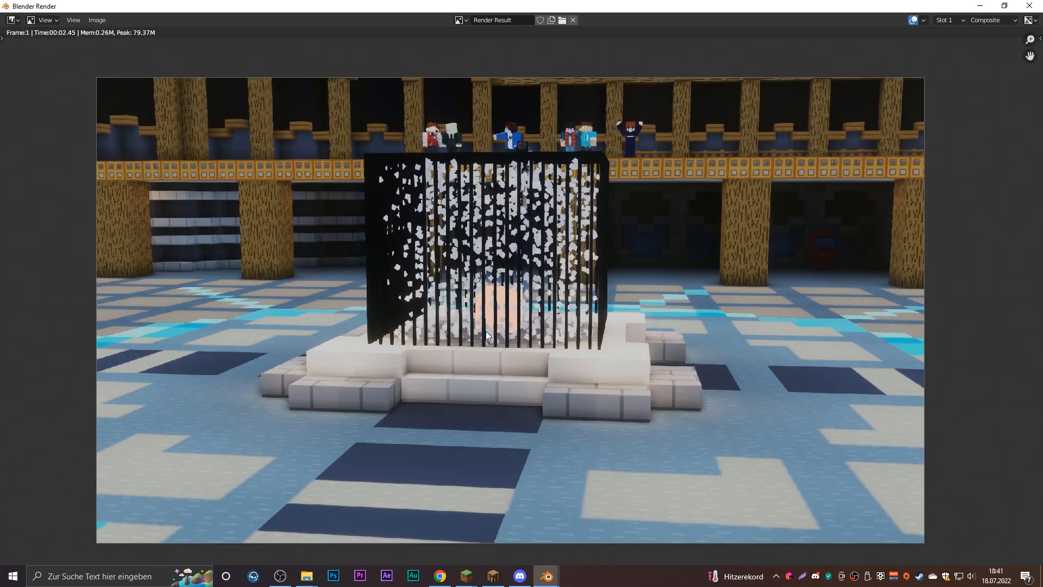
pyautogui.scroll(2, 490, 330)
pyautogui.moveTo(490, 181); pyautogui.dragTo(454, 299, button='middle')
pyautogui.scroll(-4, 327, 320)
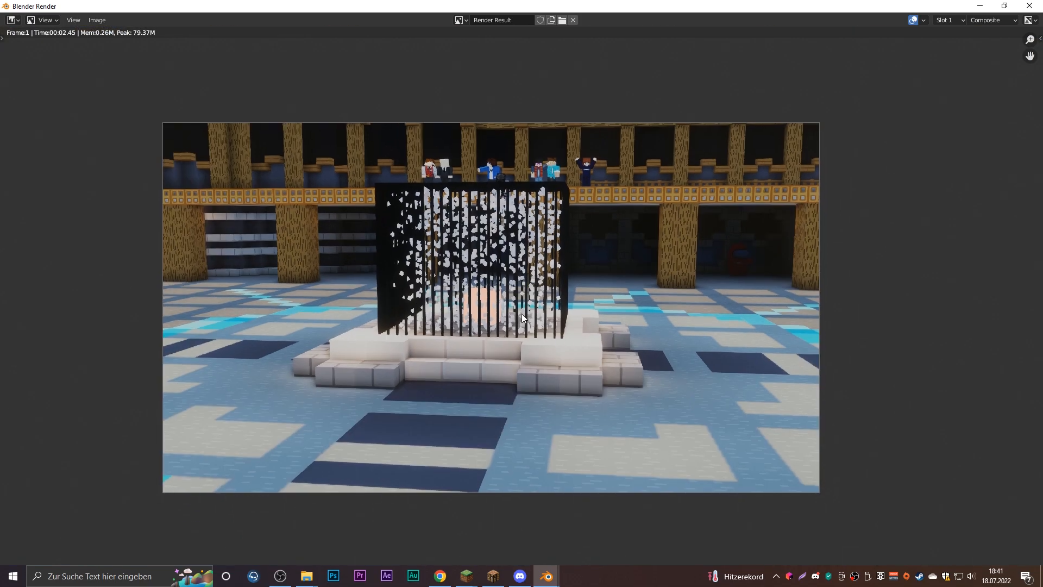
pyautogui.press('Escape')
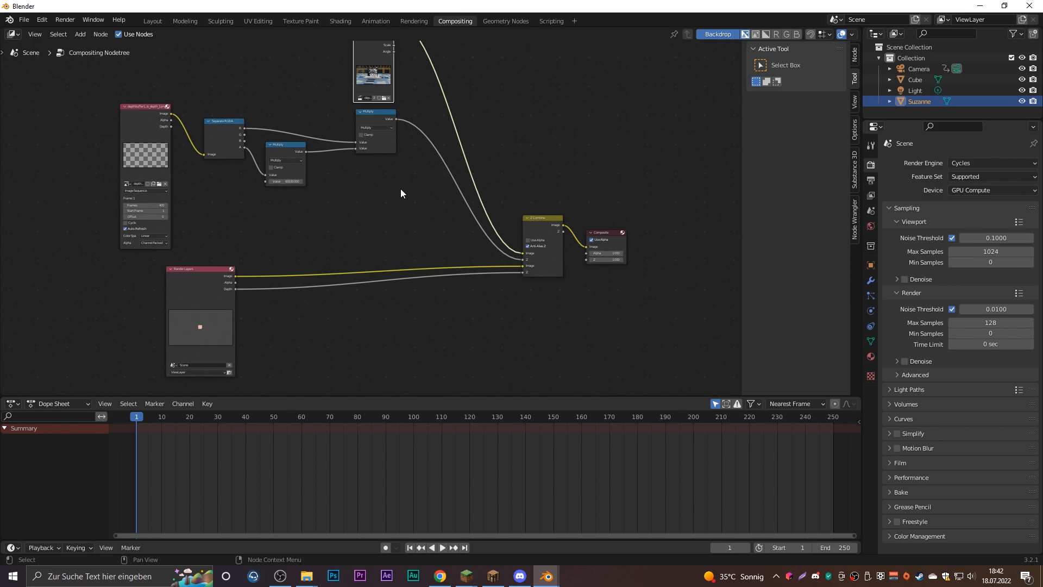
# Delete the 16-bit depth image sequence node together with the Separate RGBA and both Multiply nodes
pyautogui.moveTo(327, 223); pyautogui.dragTo(380, 303, button='middle')
pyautogui.scroll(3, 499, 277)
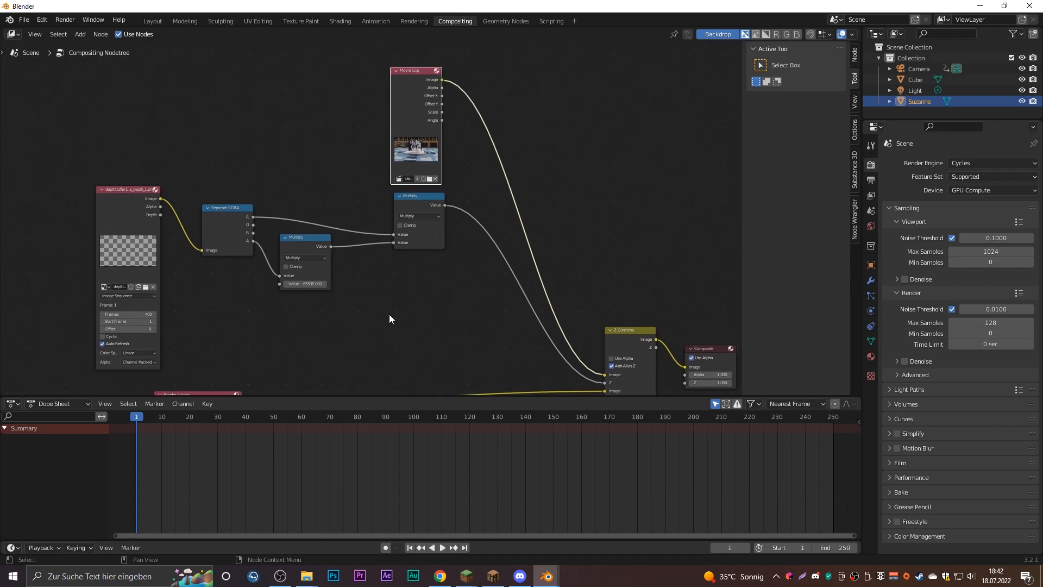
pyautogui.moveTo(264, 322); pyautogui.dragTo(363, 242, button='middle')
pyautogui.scroll(-1, 359, 243)
pyautogui.scroll(1, 325, 259)
pyautogui.scroll(1, 397, 221)
pyautogui.scroll(-3, 410, 204)
pyautogui.moveTo(413, 205); pyautogui.dragTo(365, 254, button='middle')
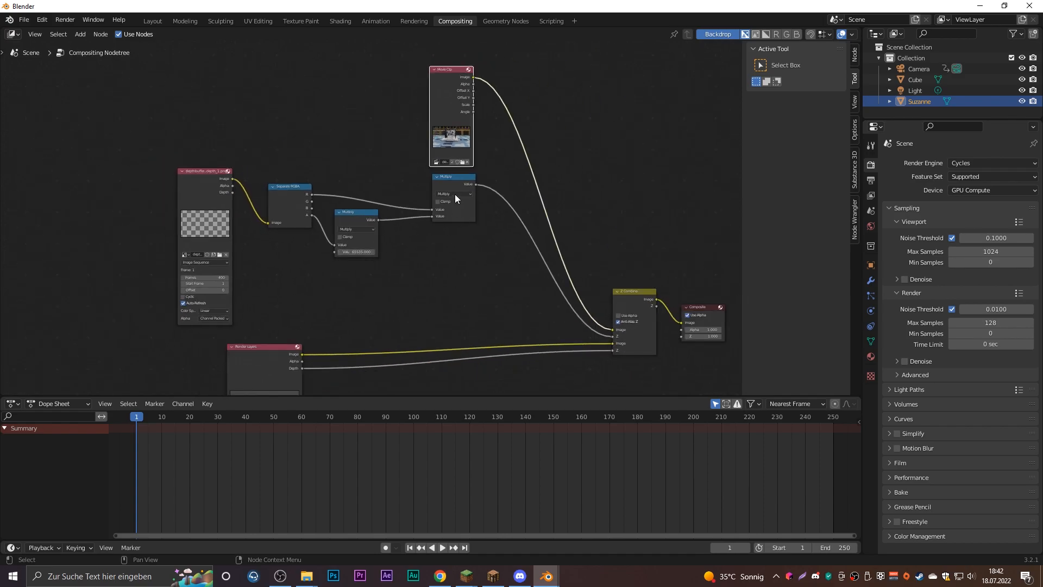
pyautogui.click(362, 183)
pyautogui.moveTo(154, 155); pyautogui.dragTo(163, 184)
pyautogui.press('x')
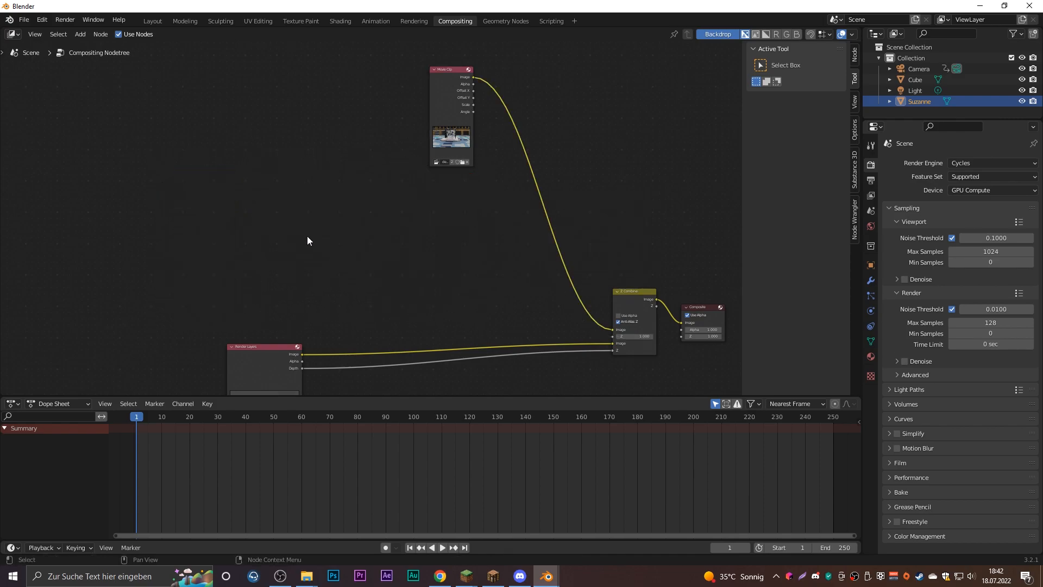
# Add an Image node above Render Layers and load depthbuffer32bits_depth_1.exr into it
pyautogui.hotkey('shift', 'a')
pyautogui.write('imag')
pyautogui.click(387, 255)
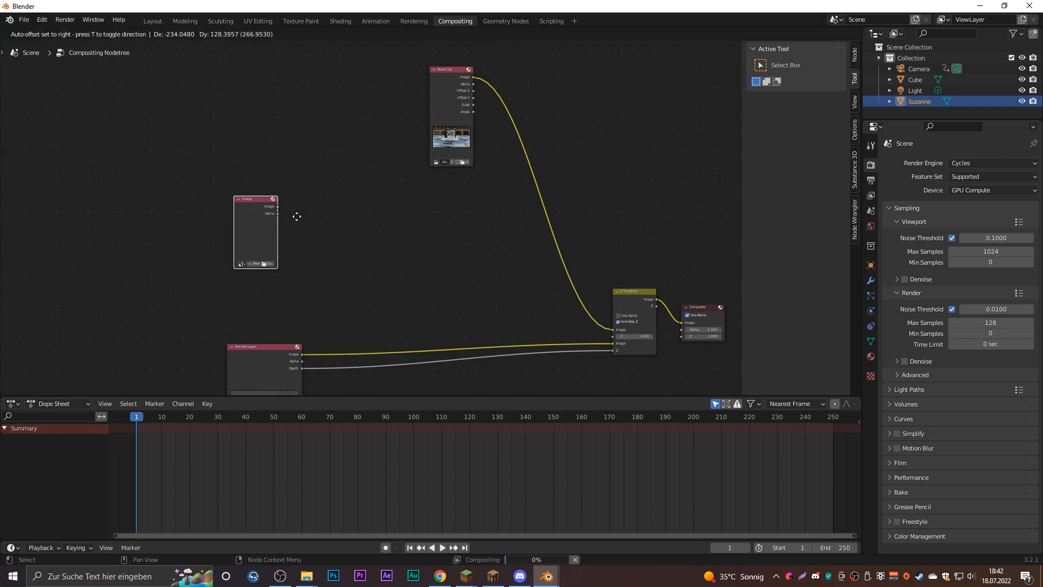
pyautogui.click(264, 284)
pyautogui.scroll(4, 324, 244)
pyautogui.click(324, 252)
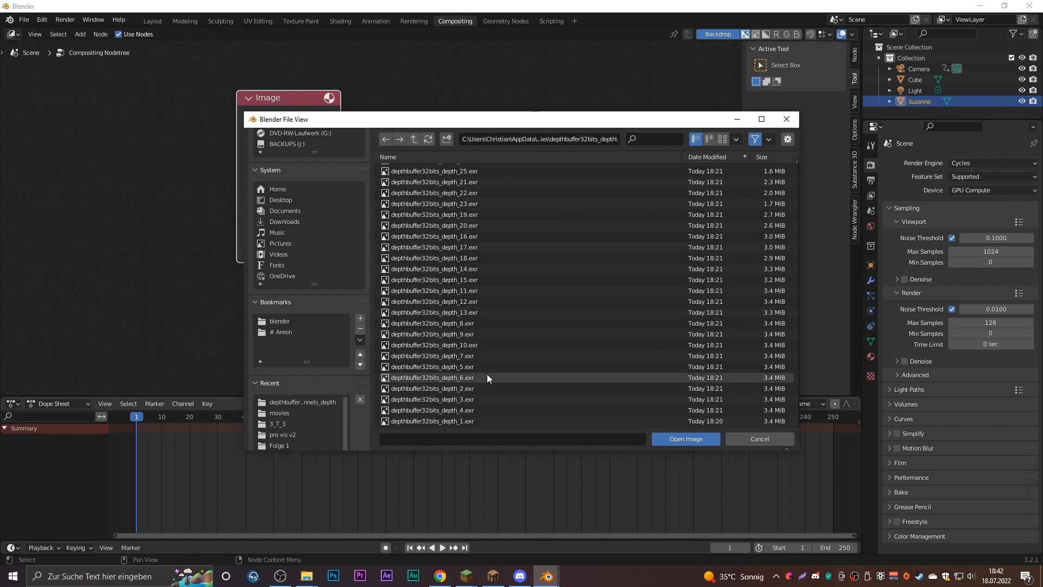
pyautogui.doubleClick(476, 420)
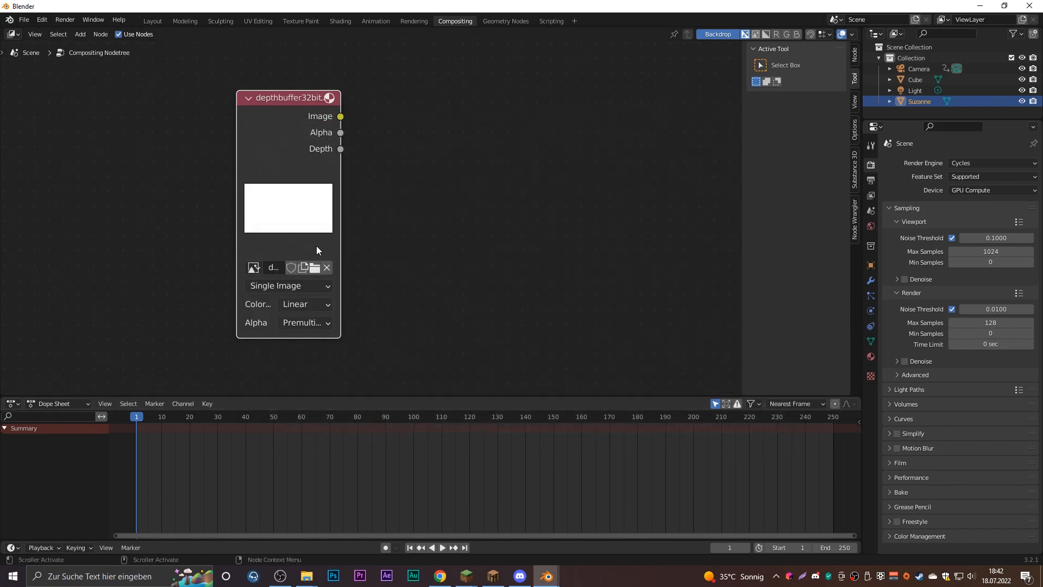
# Set the depth image node's source to Image Sequence with 400 frames
pyautogui.scroll(2, 305, 311)
pyautogui.click(333, 254)
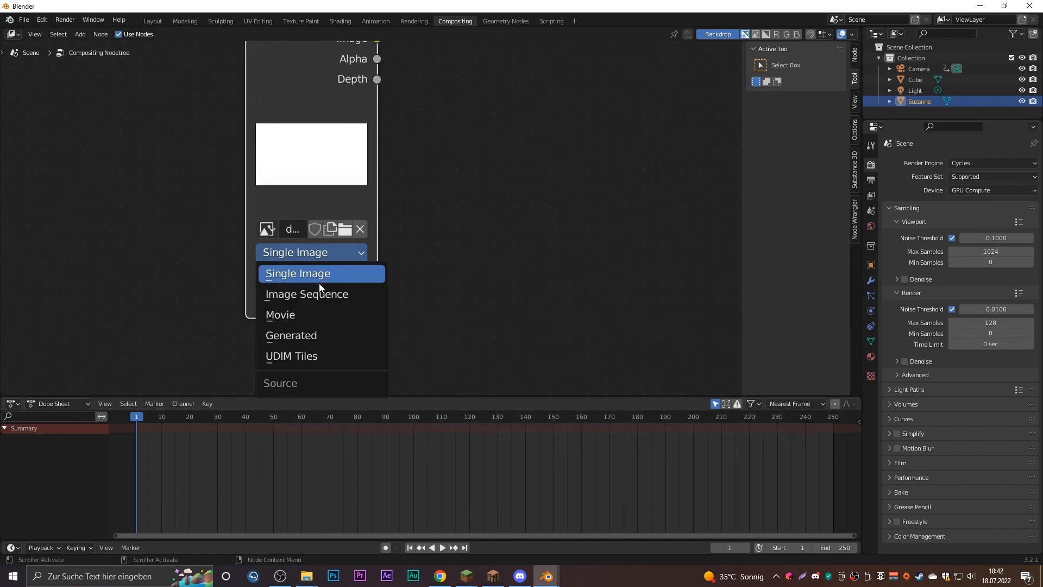
pyautogui.click(319, 295)
pyautogui.click(310, 279)
pyautogui.write('400')
pyautogui.press('Return')
# Examine the 32-bit depth node's outputs and its frame, color space and alpha settings
pyautogui.scroll(-2, 433, 312)
pyautogui.scroll(3, 320, 333)
pyautogui.moveTo(307, 184); pyautogui.dragTo(263, 30, button='middle')
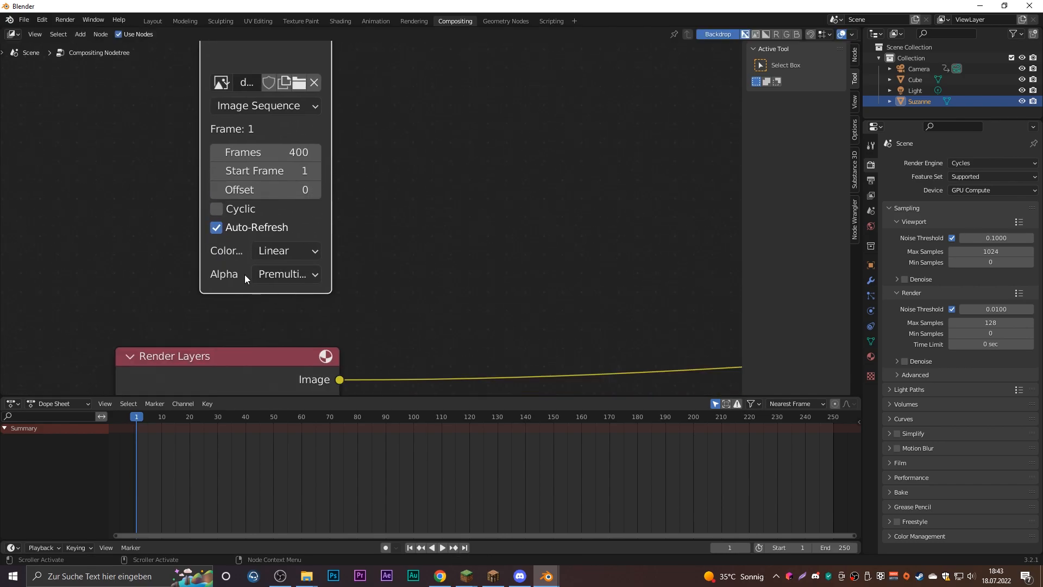
pyautogui.scroll(-2, 340, 278)
pyautogui.scroll(3, 261, 280)
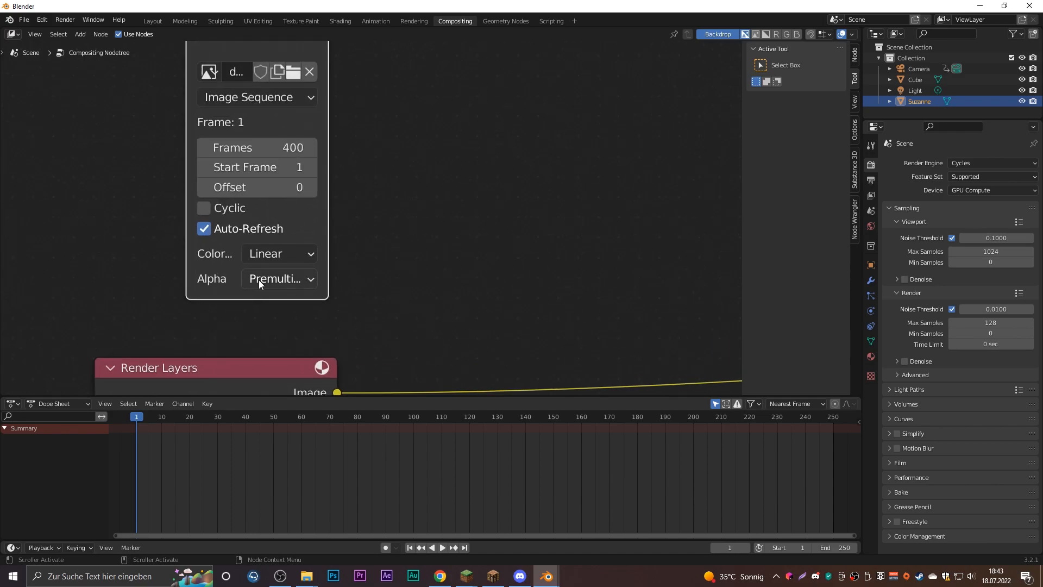
pyautogui.moveTo(265, 174); pyautogui.dragTo(299, 292, button='middle')
pyautogui.scroll(-2, 299, 293)
pyautogui.moveTo(284, 108); pyautogui.dragTo(318, 237, button='middle')
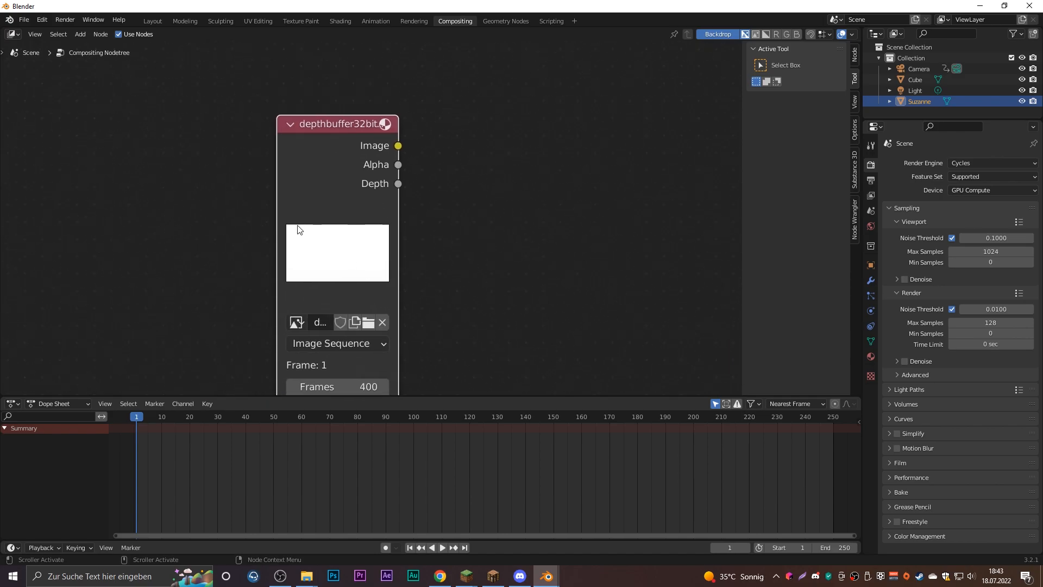
pyautogui.moveTo(323, 177); pyautogui.dragTo(298, 139, button='middle')
pyautogui.moveTo(374, 315); pyautogui.dragTo(379, 173, button='middle')
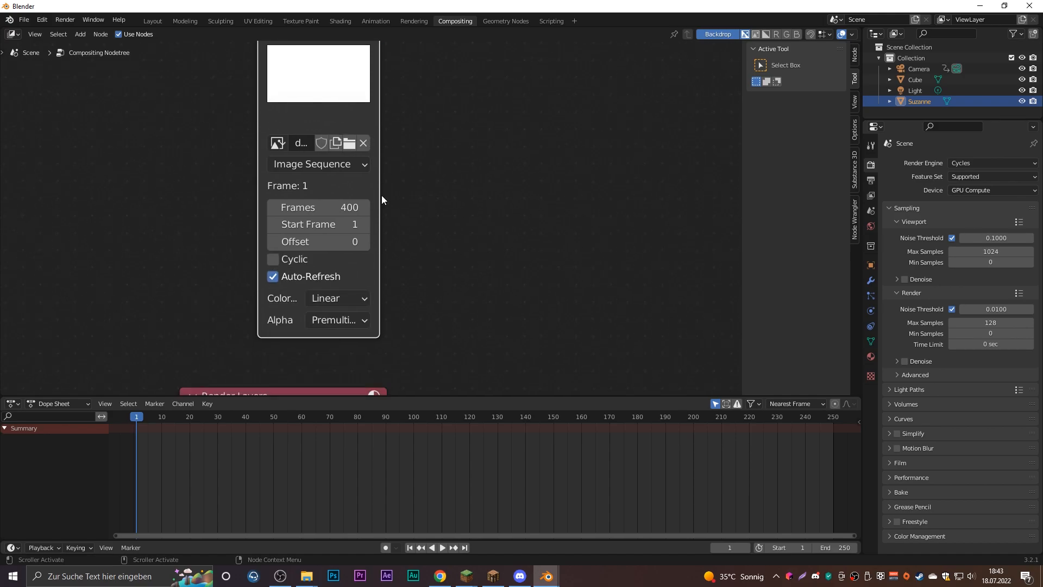
pyautogui.scroll(2, 380, 329)
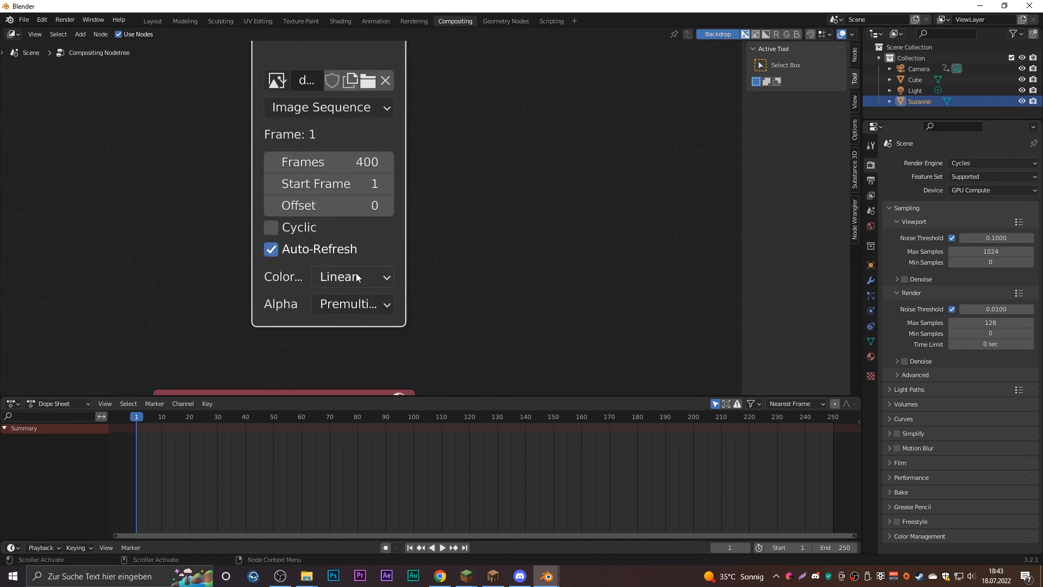
# Connect the 32-bit depth sequence's Image output to Z Combine's first Z input
pyautogui.scroll(-6, 478, 295)
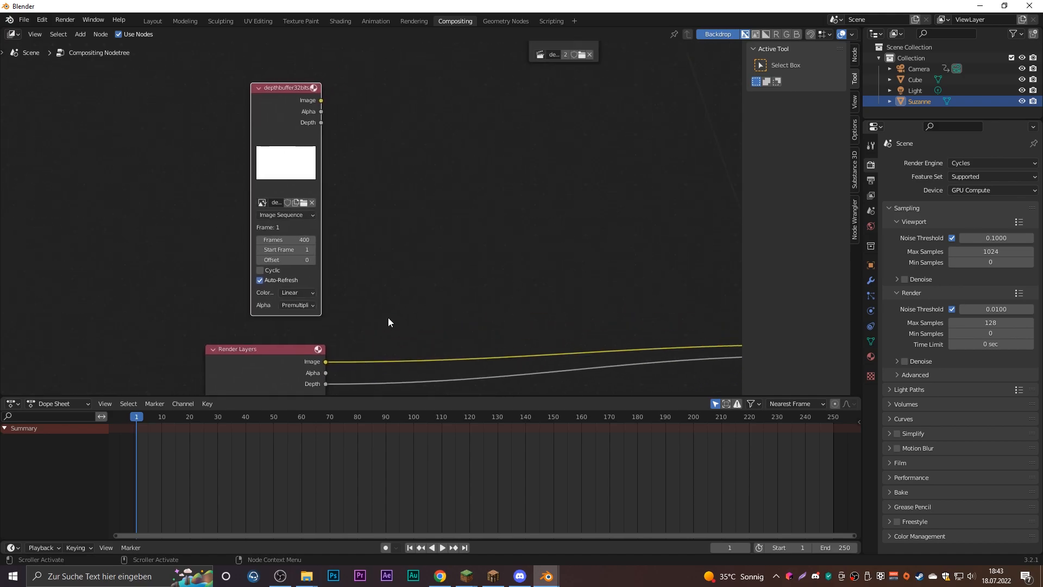
pyautogui.moveTo(510, 288); pyautogui.dragTo(378, 279, button='middle')
pyautogui.moveTo(200, 144); pyautogui.dragTo(566, 315)
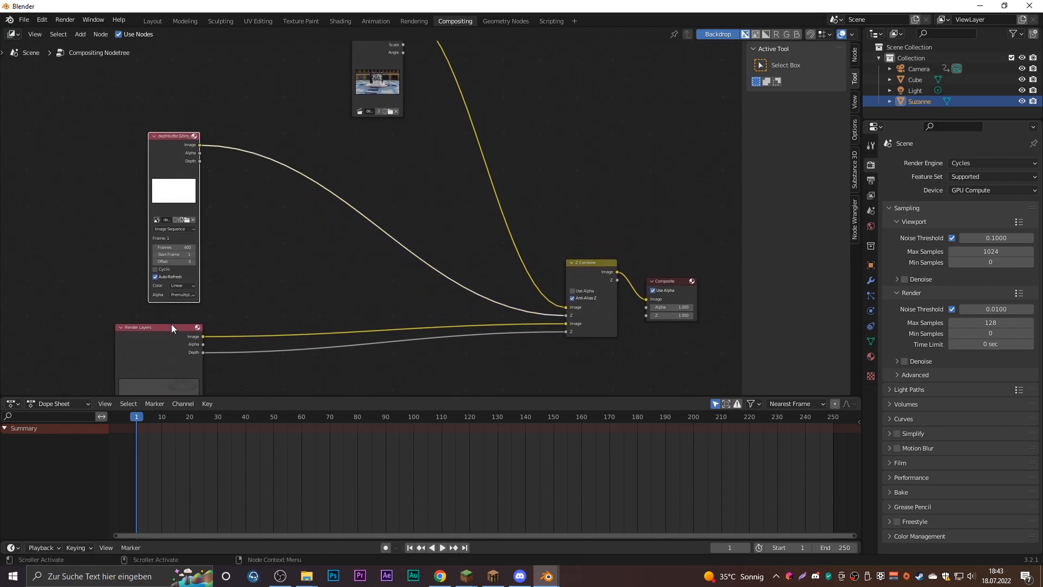
# Render the frame and inspect the depth edges around the glowing cube up close
pyautogui.press('F12')
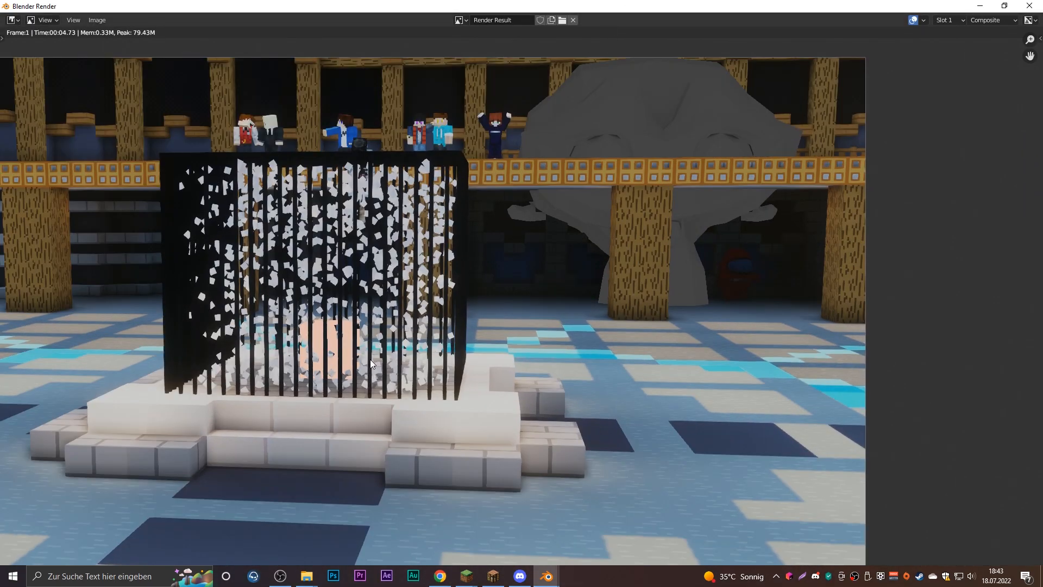
pyautogui.scroll(6, 501, 304)
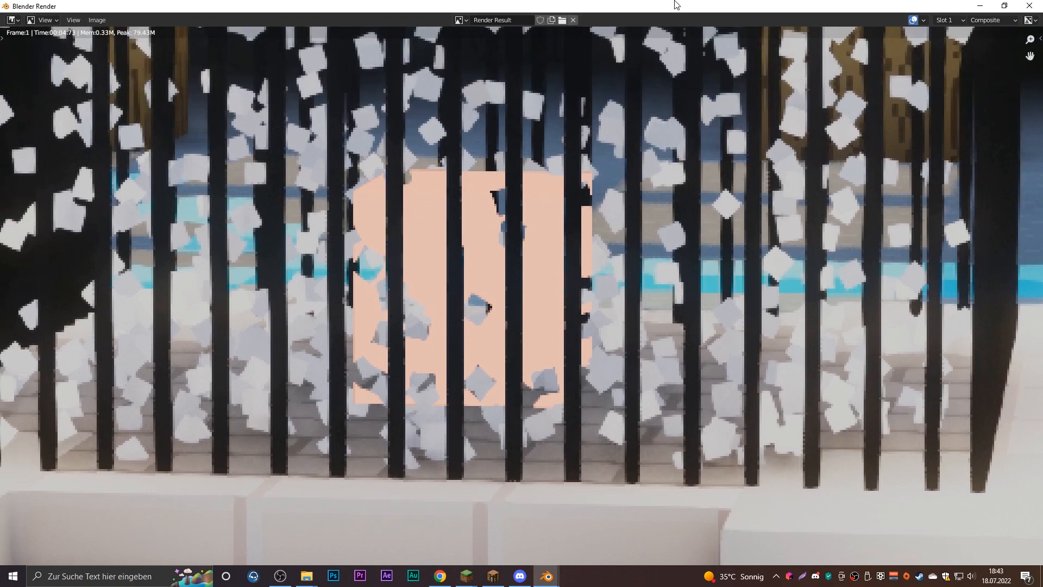
pyautogui.press('Escape')
# Replace the Movie Clip node's footage with depthbuffer32bits.mp4 from the movies folder and render the frame again
pyautogui.scroll(5, 389, 310)
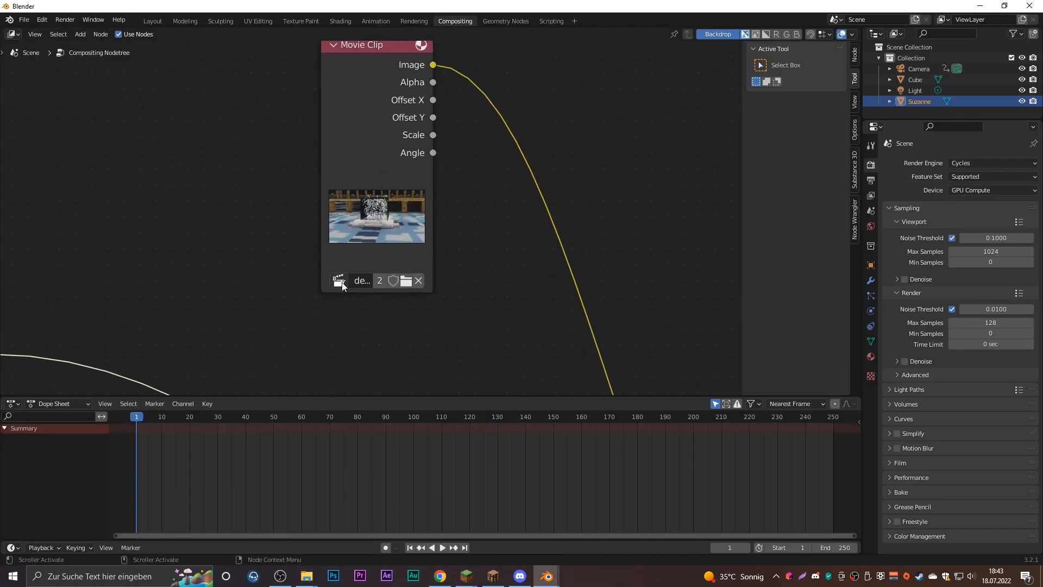
pyautogui.click(406, 281)
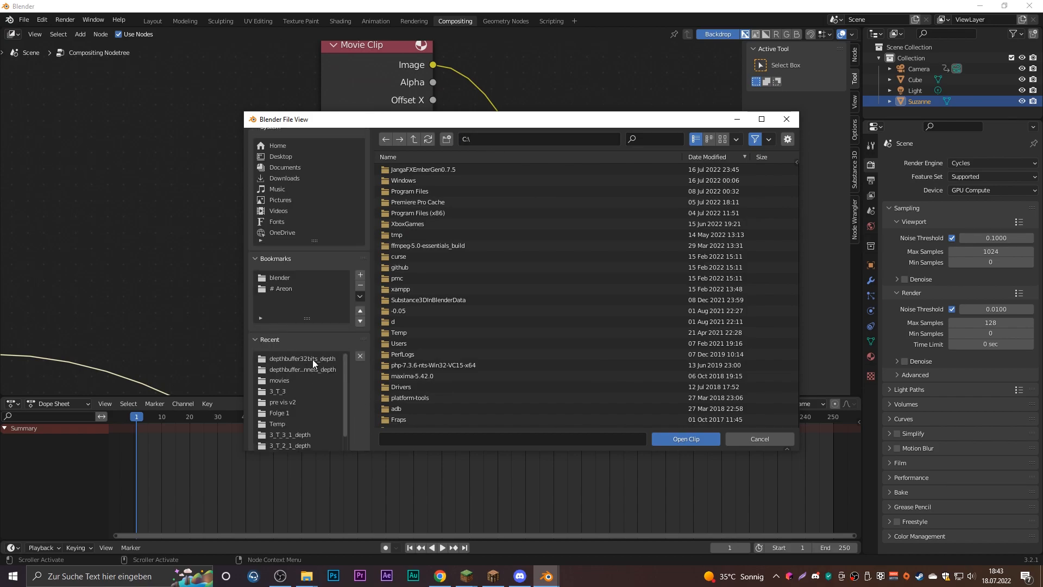
pyautogui.click(313, 359)
pyautogui.click(415, 140)
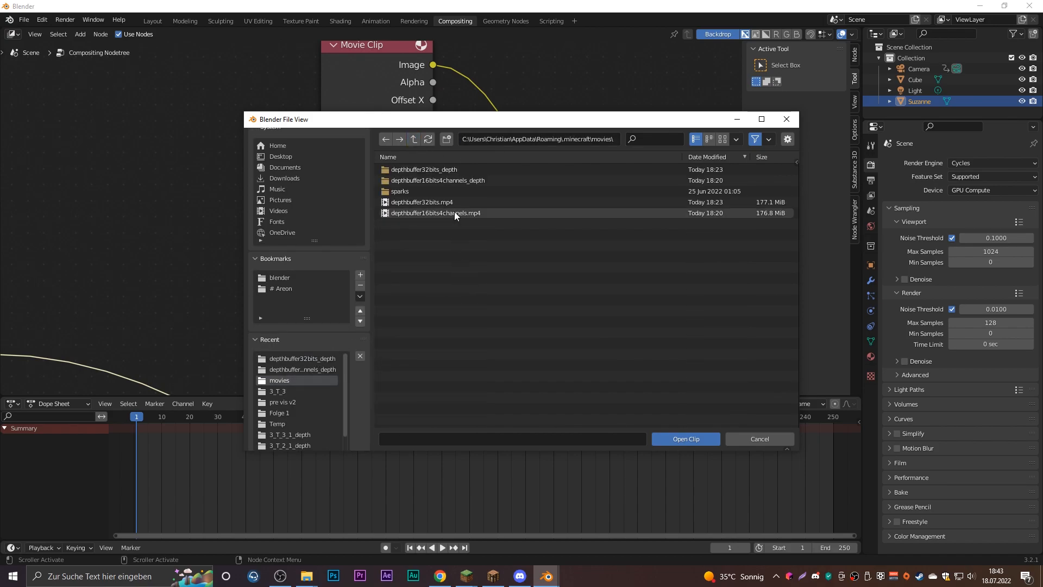
pyautogui.click(434, 202)
pyautogui.doubleClick(425, 203)
pyautogui.scroll(-1, 480, 281)
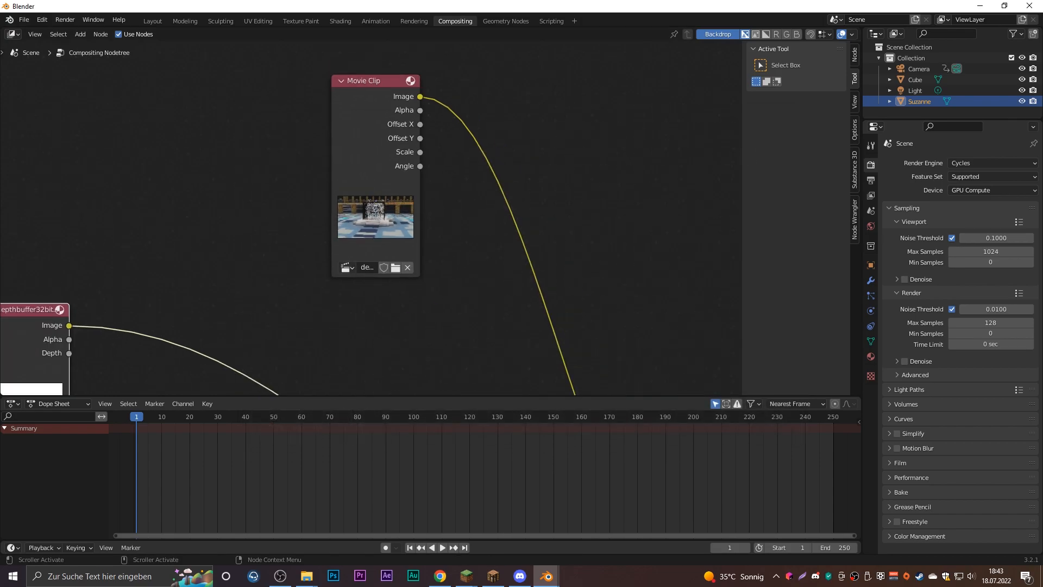
pyautogui.press('F12')
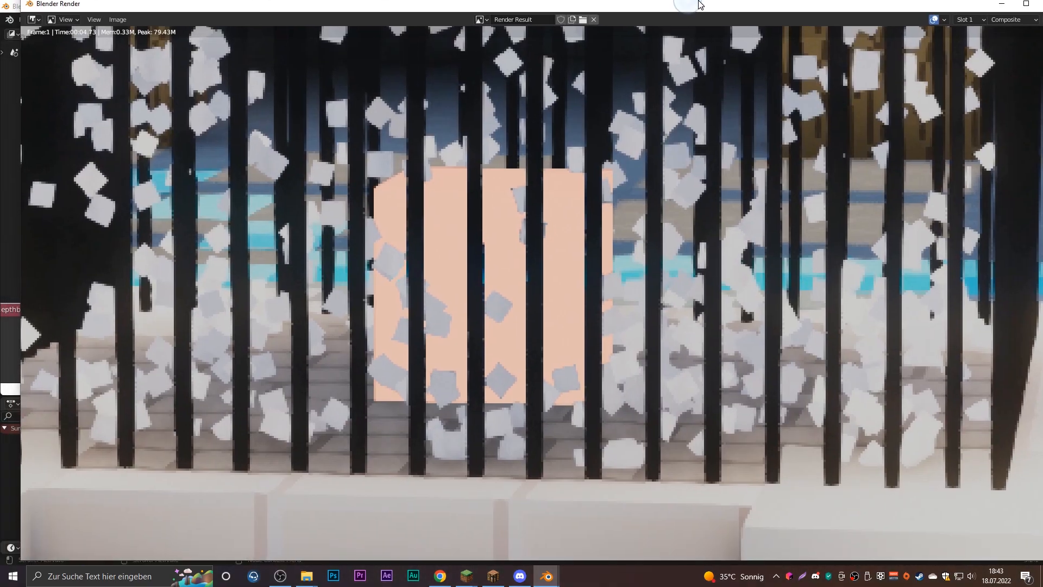
# Examine the rendered frame around the glowing cube behind the bars and across the rest of the scene
pyautogui.scroll(1, 491, 315)
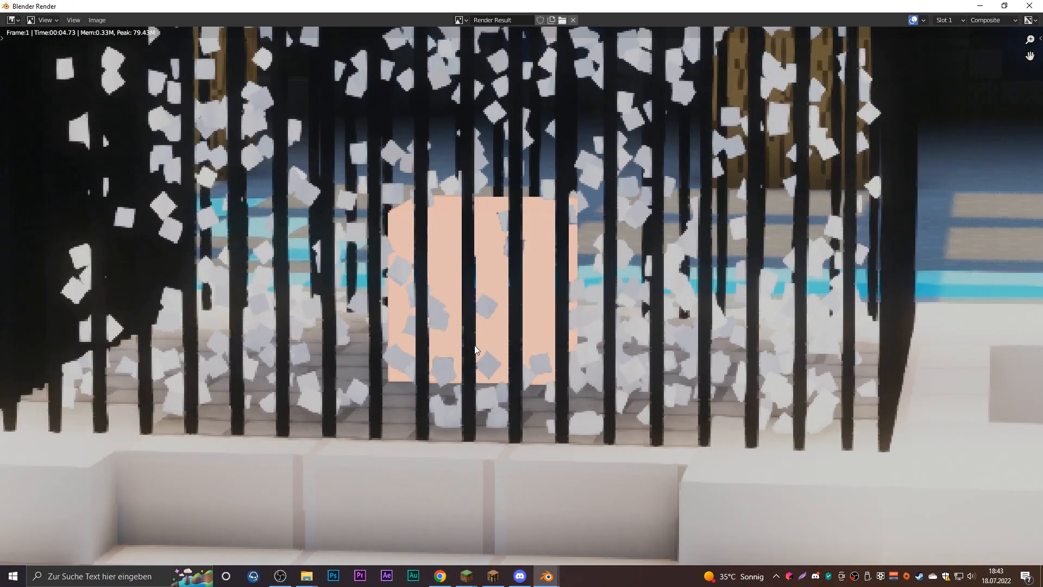
pyautogui.scroll(-5, 455, 260)
pyautogui.moveTo(760, 245); pyautogui.dragTo(341, 331, button='middle')
pyautogui.scroll(2, 342, 331)
pyautogui.moveTo(455, 346); pyautogui.dragTo(585, 471, button='middle')
pyautogui.scroll(-1, 565, 456)
pyautogui.moveTo(380, 372); pyautogui.dragTo(597, 284, button='middle')
pyautogui.scroll(-1, 598, 284)
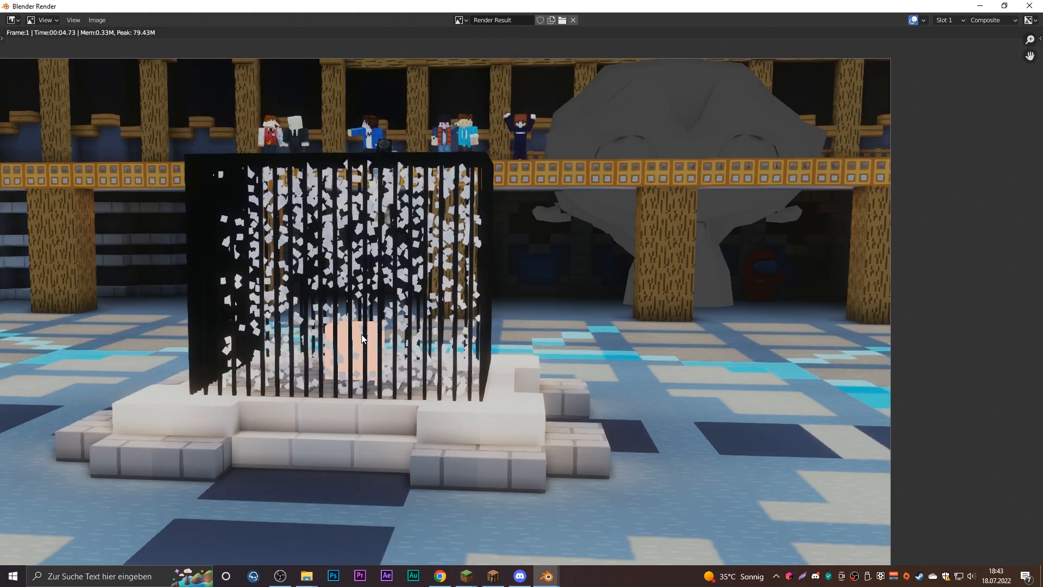
pyautogui.moveTo(483, 337); pyautogui.dragTo(576, 303, button='middle')
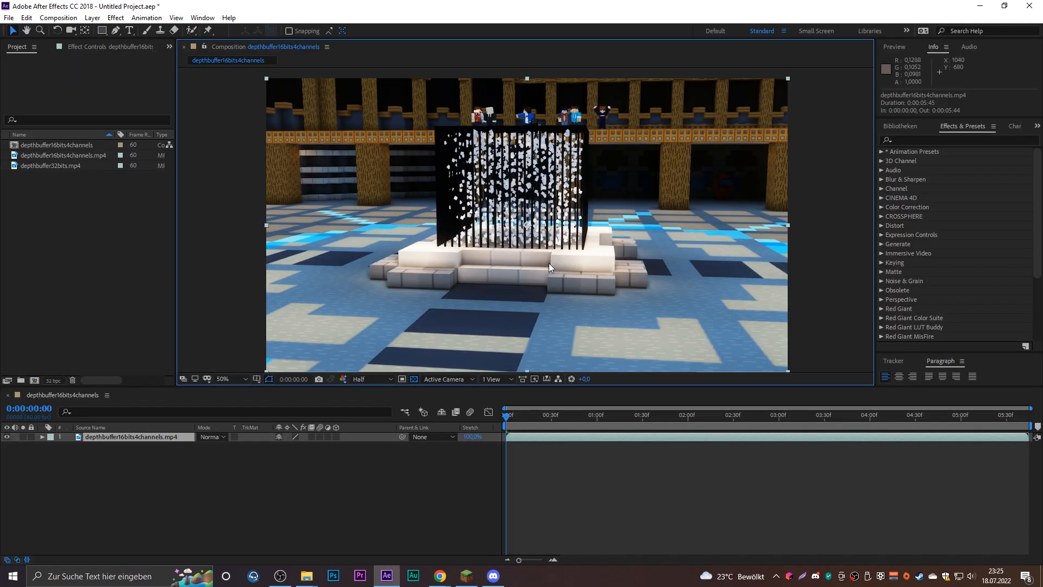
# Switch to After Effects and look over the footage in the depthbuffer16bits4channels composition
pyautogui.scroll(1, 694, 167)
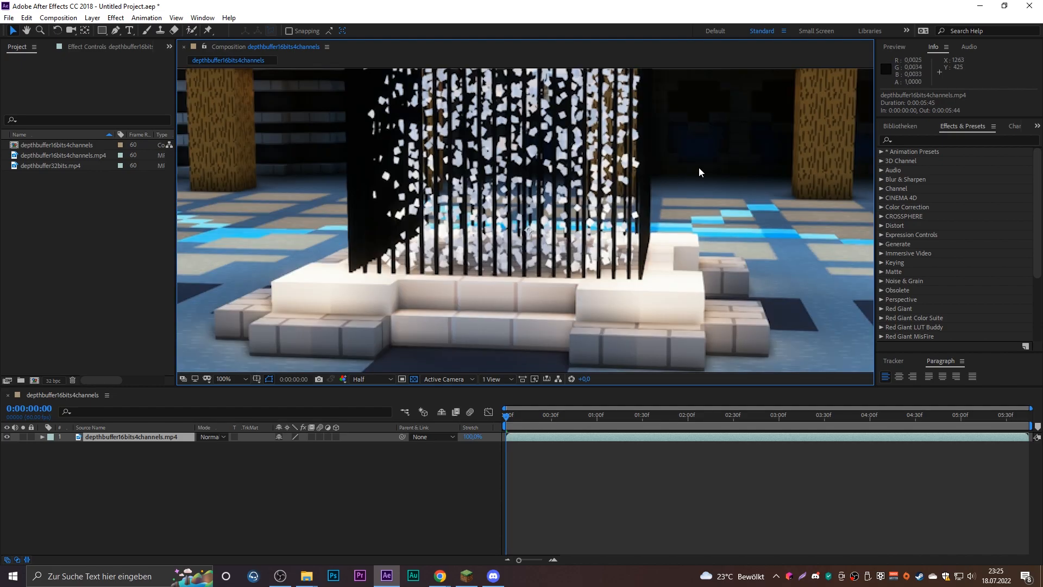
pyautogui.moveTo(694, 167); pyautogui.dragTo(507, 258, button='middle')
pyautogui.moveTo(647, 161); pyautogui.dragTo(822, 243, button='middle')
pyautogui.moveTo(304, 291); pyautogui.dragTo(594, 226, button='middle')
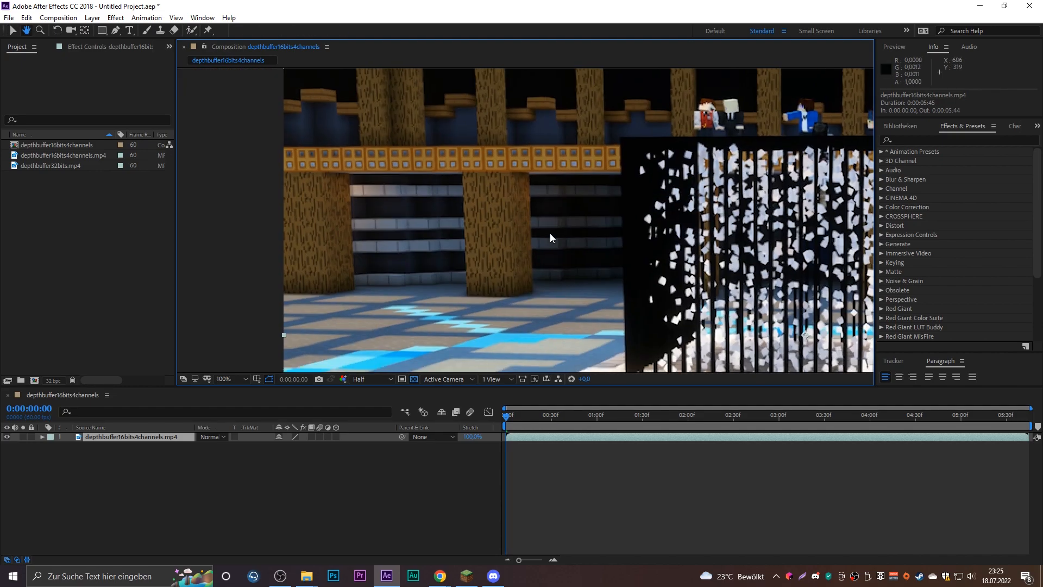
pyautogui.moveTo(655, 216); pyautogui.dragTo(638, 166, button='middle')
pyautogui.scroll(-1, 638, 167)
pyautogui.moveTo(710, 232); pyautogui.dragTo(541, 224, button='middle')
# Import depthbuffer16bits4channels_depth_1.png from the depthbuffer16bits4channels_depth folder as a PNG sequence
pyautogui.rightClick(60, 205)
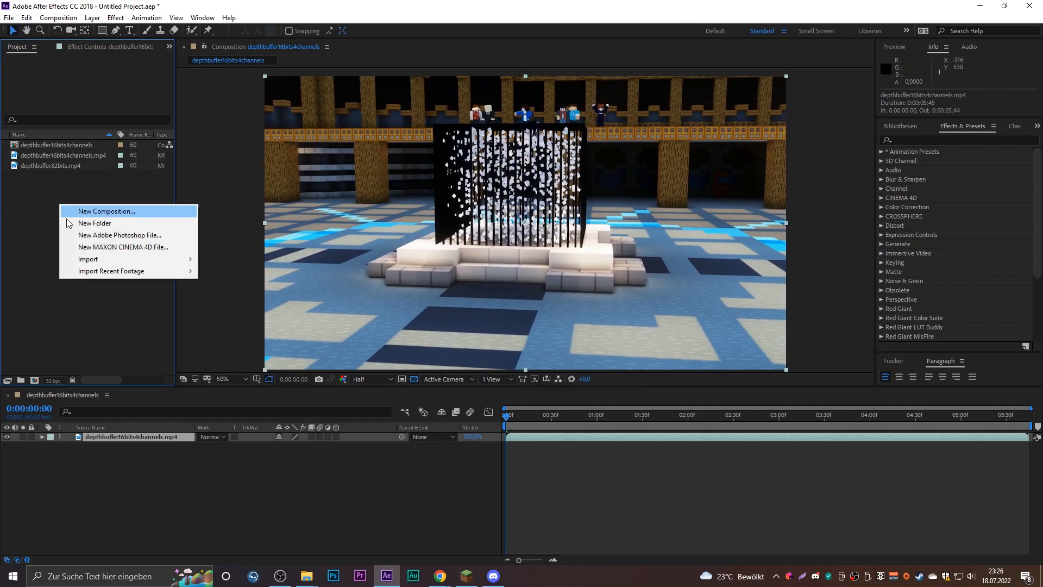
pyautogui.moveTo(163, 259)
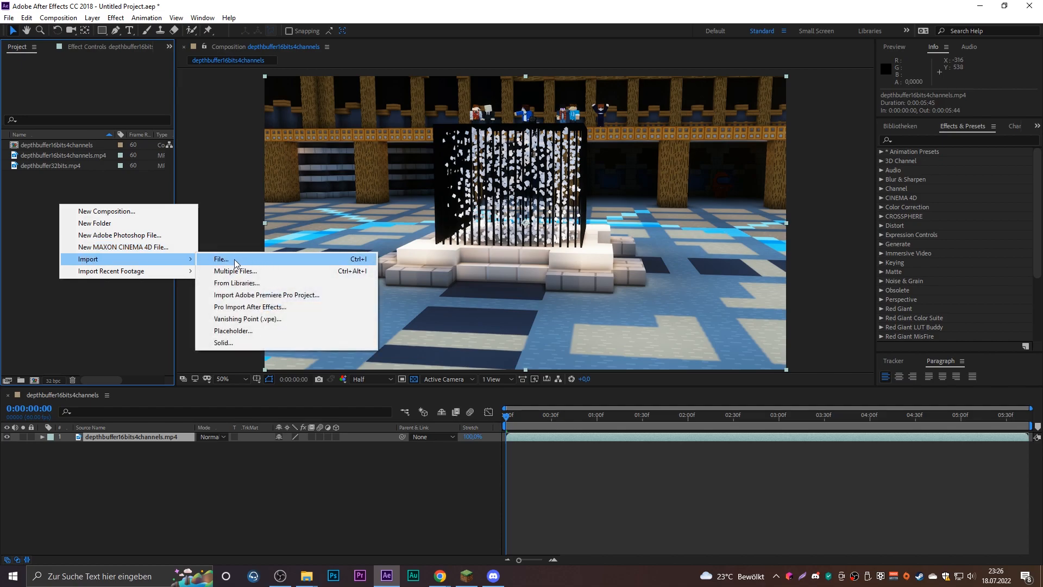
pyautogui.click(235, 260)
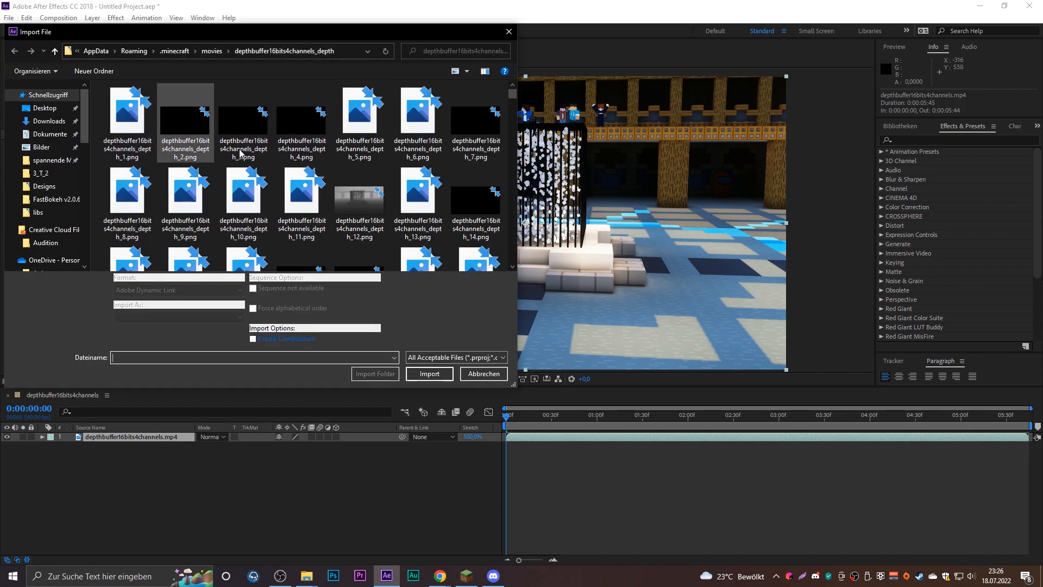
pyautogui.click(135, 146)
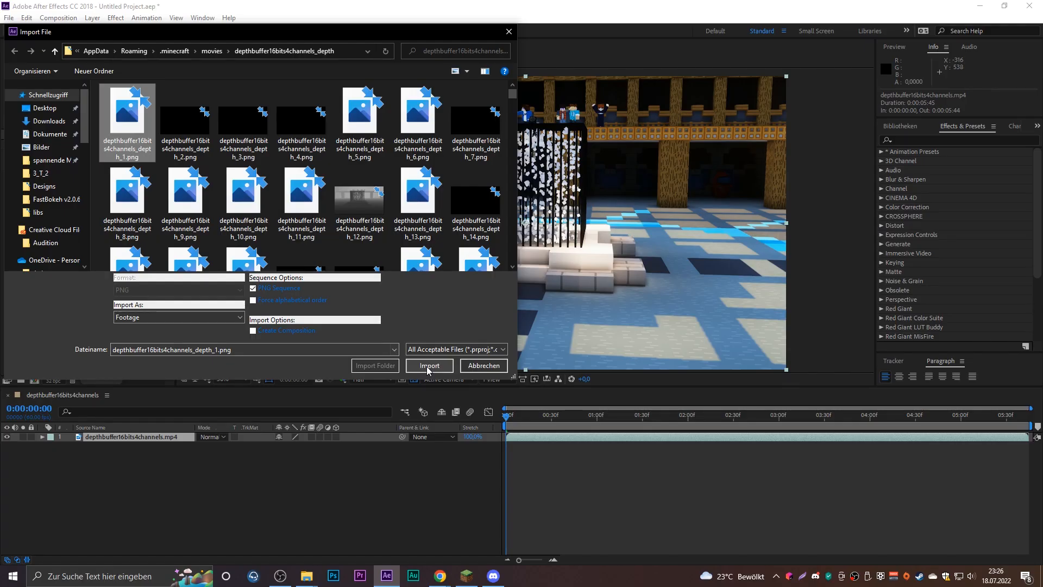
pyautogui.click(428, 366)
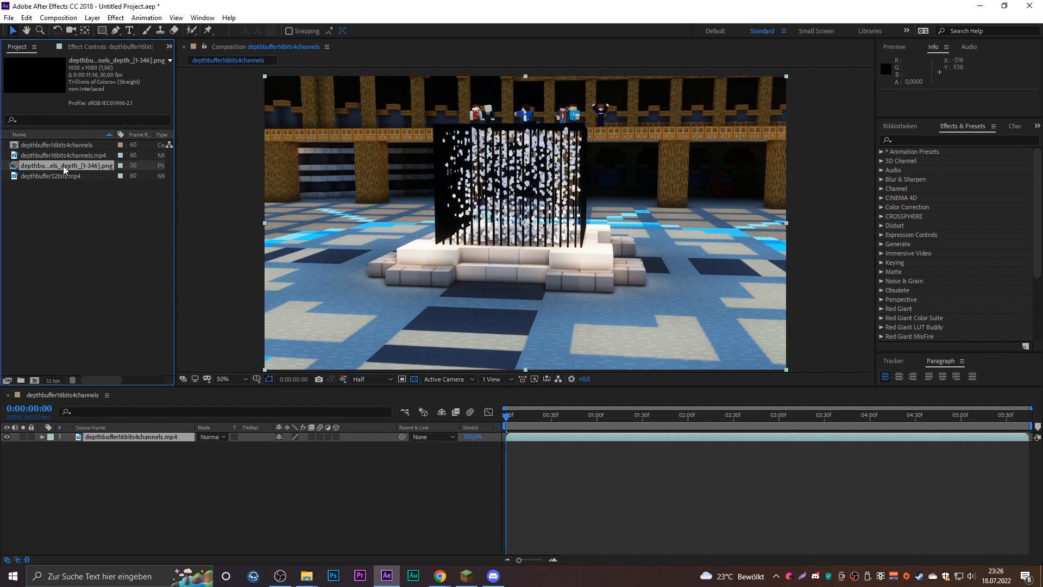
# Interpret the imported depth sequence at an assumed frame rate of 60 frames per second
pyautogui.rightClick(63, 165)
pyautogui.moveTo(120, 248)
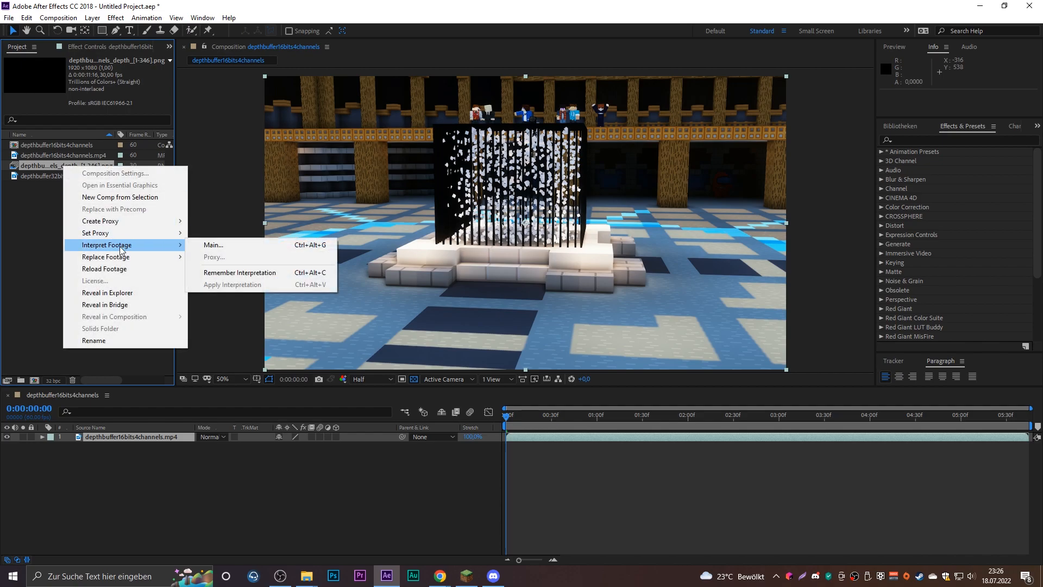
pyautogui.click(234, 246)
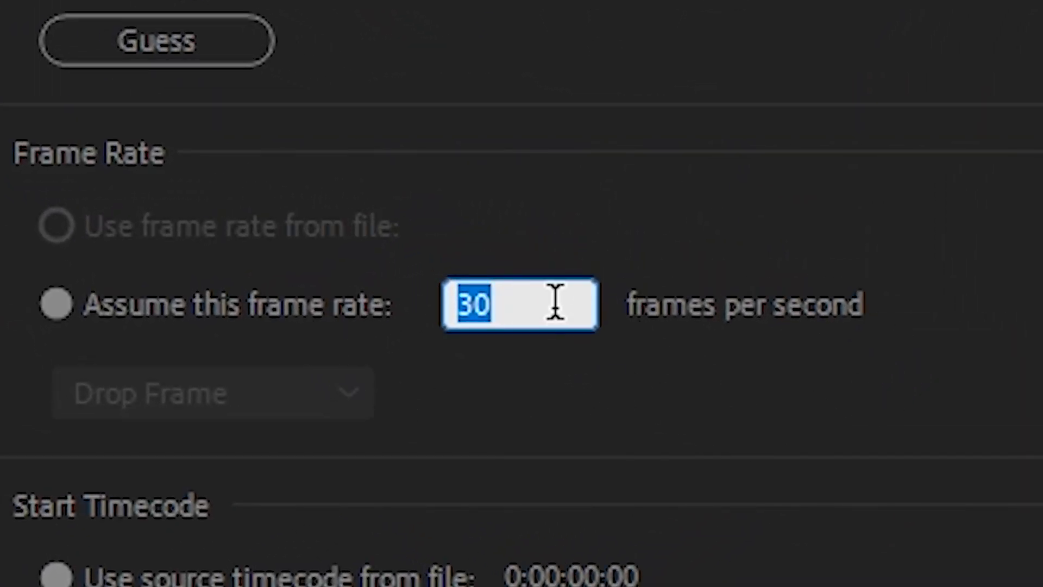
pyautogui.click(555, 300)
pyautogui.doubleClick(504, 306)
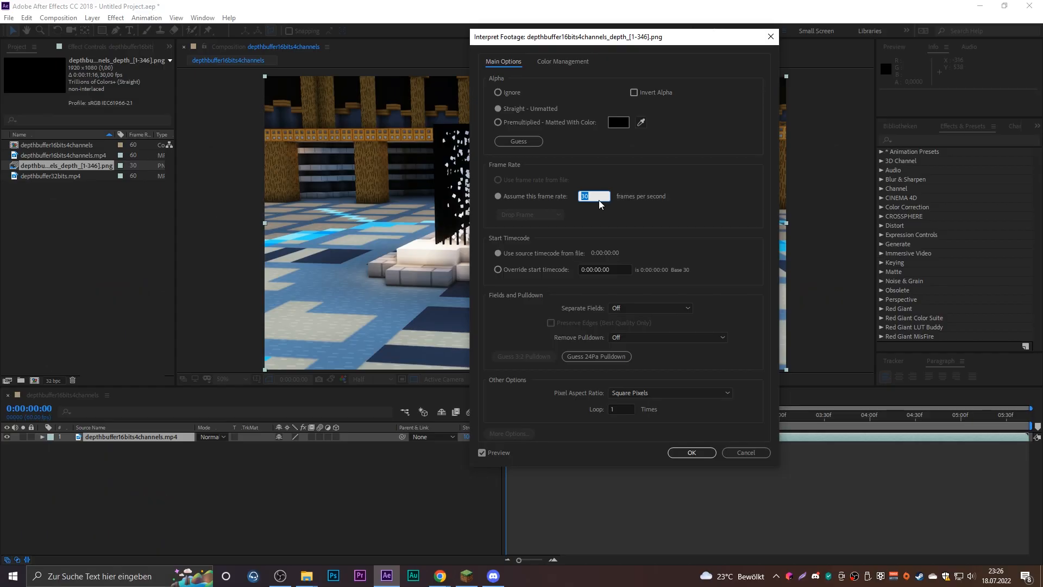
pyautogui.write('60')
pyautogui.click(648, 161)
# Set the depth sequence's Interpret As Linear Light option to On and apply the footage interpretation
pyautogui.click(565, 62)
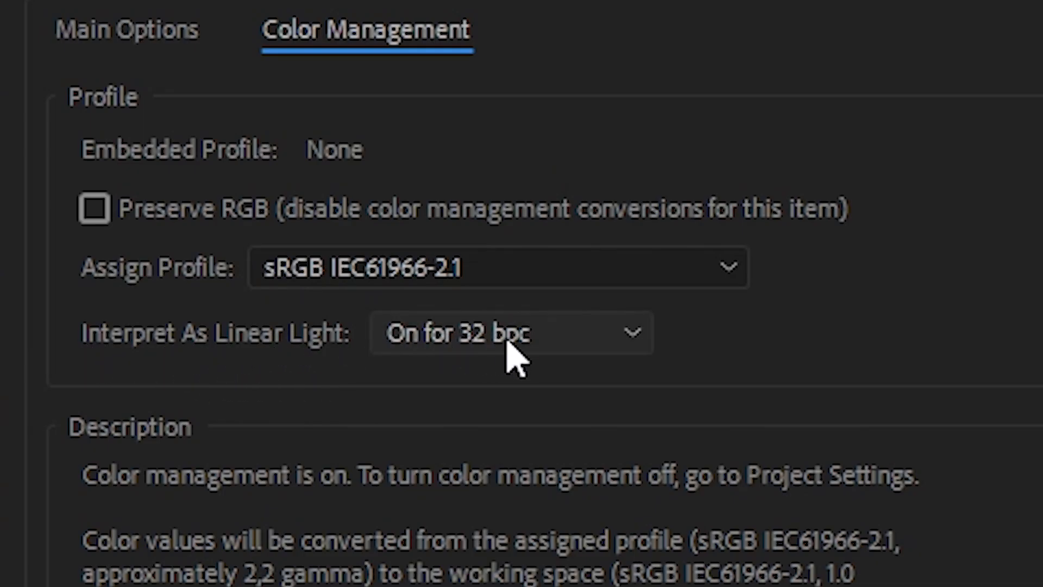
pyautogui.click(474, 335)
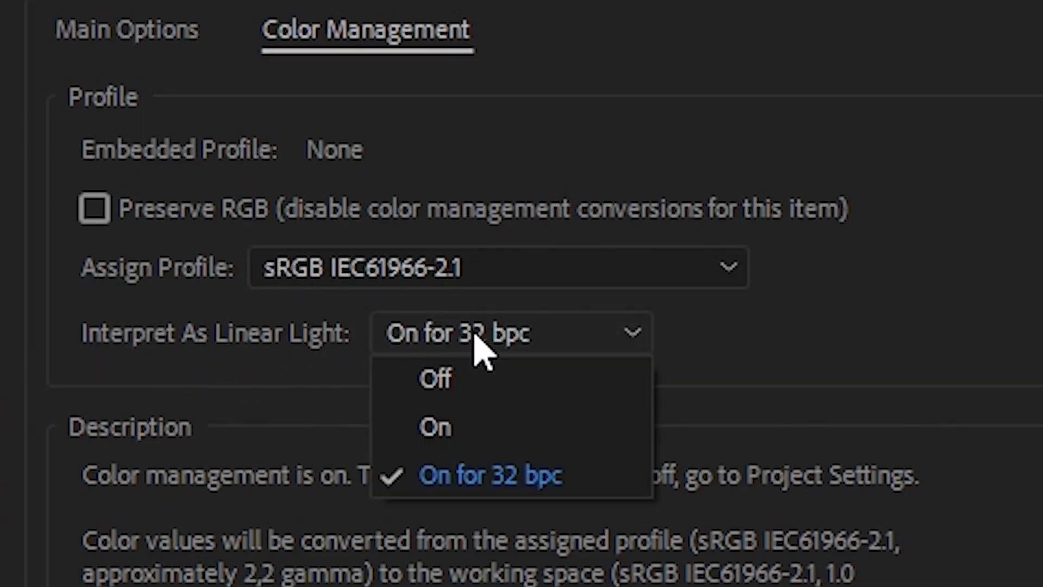
pyautogui.click(470, 429)
pyautogui.click(434, 340)
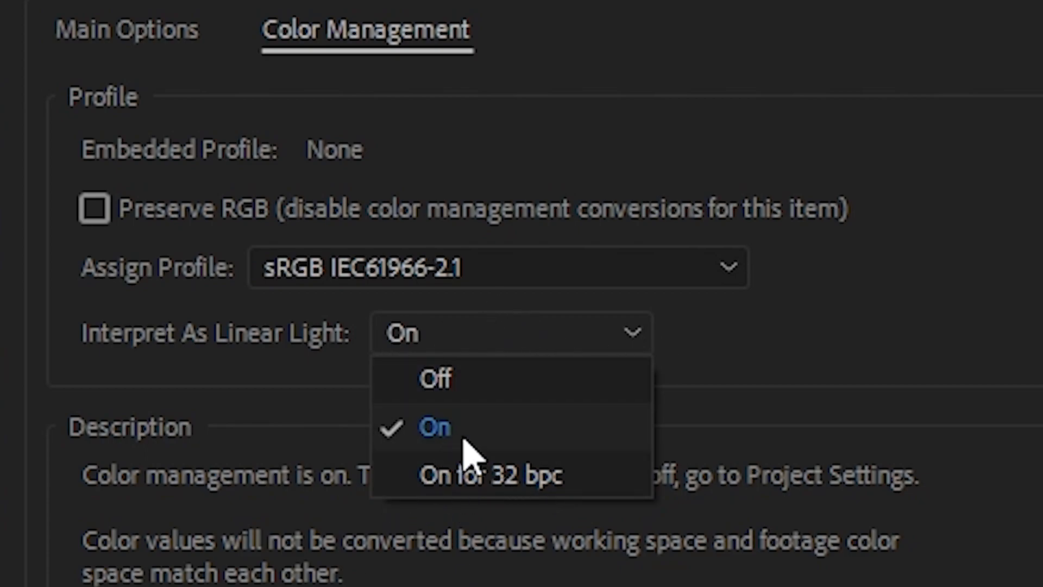
pyautogui.click(480, 341)
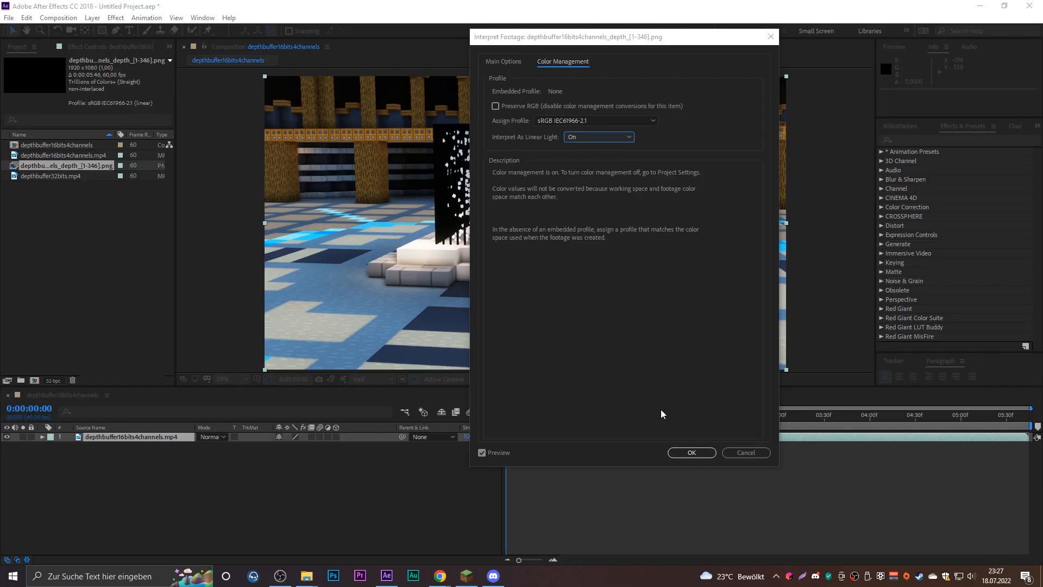
pyautogui.click(691, 453)
# Place the depth sequence above the footage in the composition and hide both layers
pyautogui.moveTo(67, 167); pyautogui.dragTo(115, 438)
pyautogui.click(7, 437)
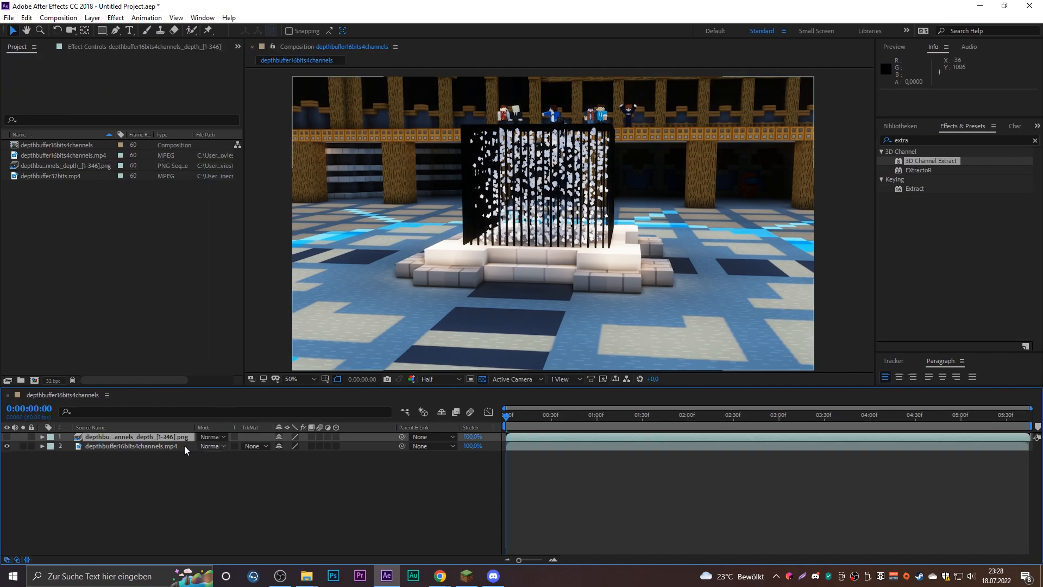
pyautogui.click(7, 446)
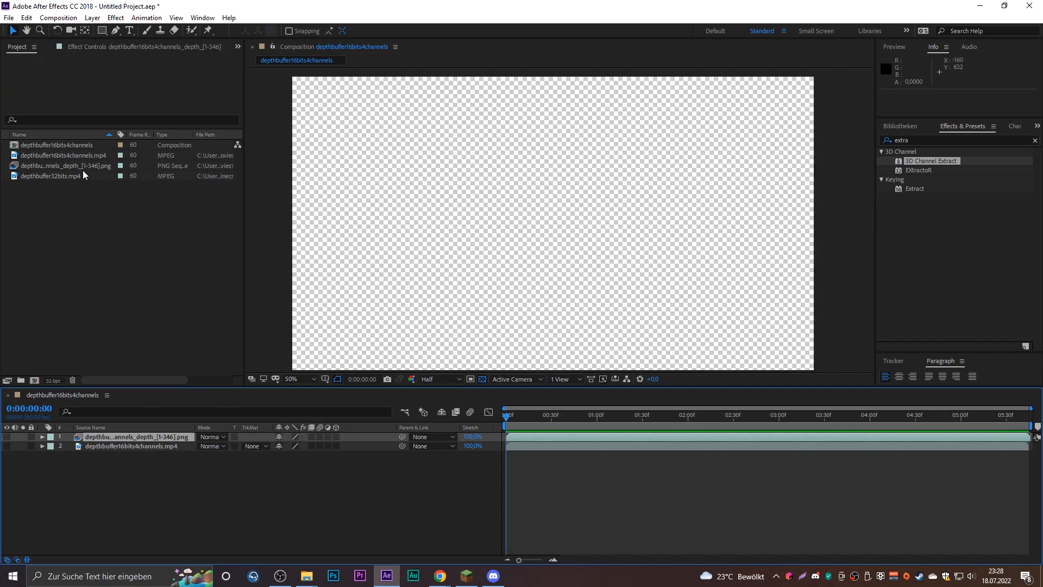
# Set the depth sequence's alpha interpretation to Ignore
pyautogui.rightClick(57, 167)
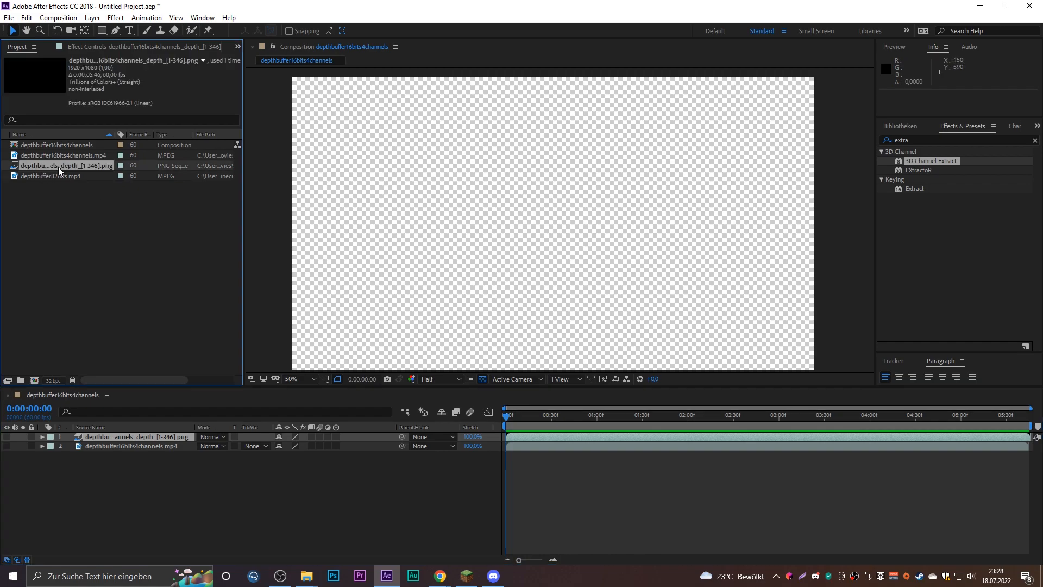
pyautogui.moveTo(135, 247)
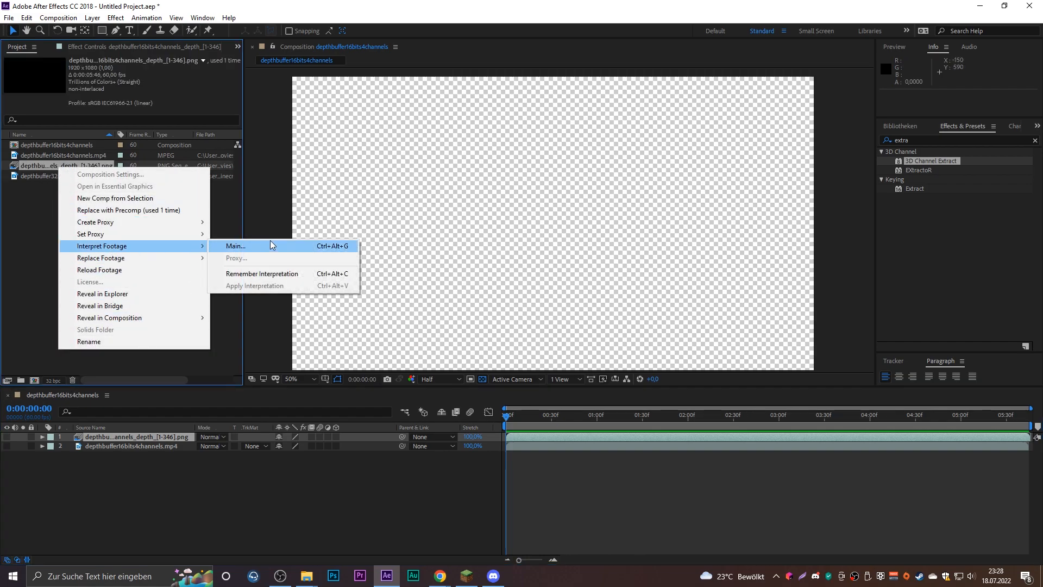
pyautogui.click(270, 243)
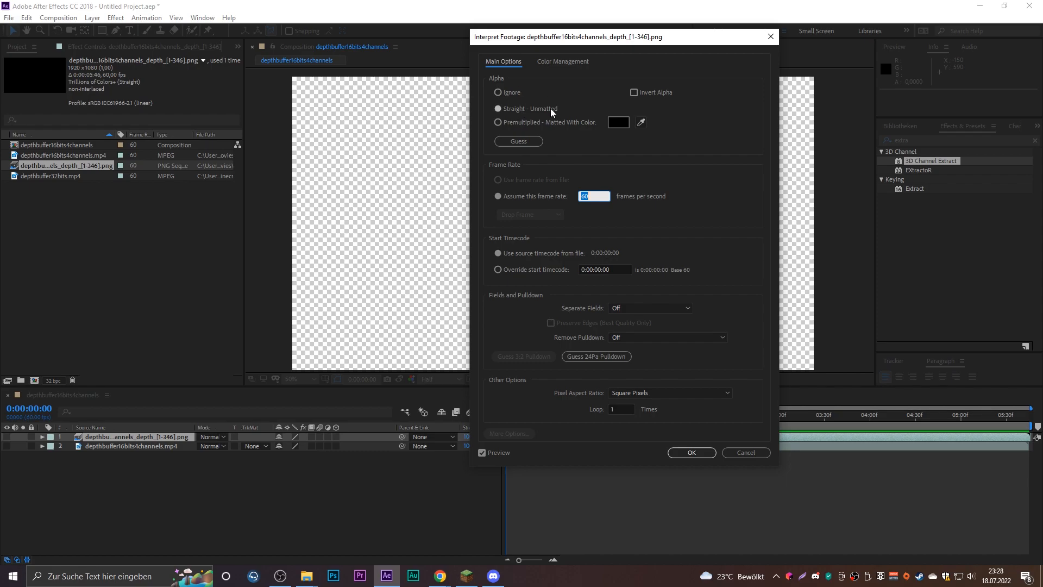
pyautogui.click(511, 93)
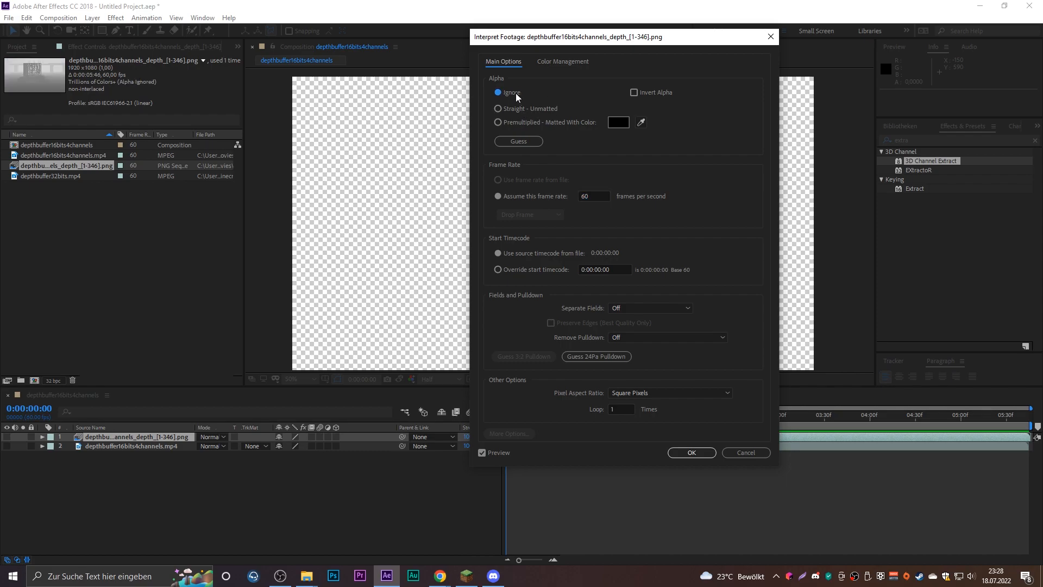
pyautogui.click(691, 453)
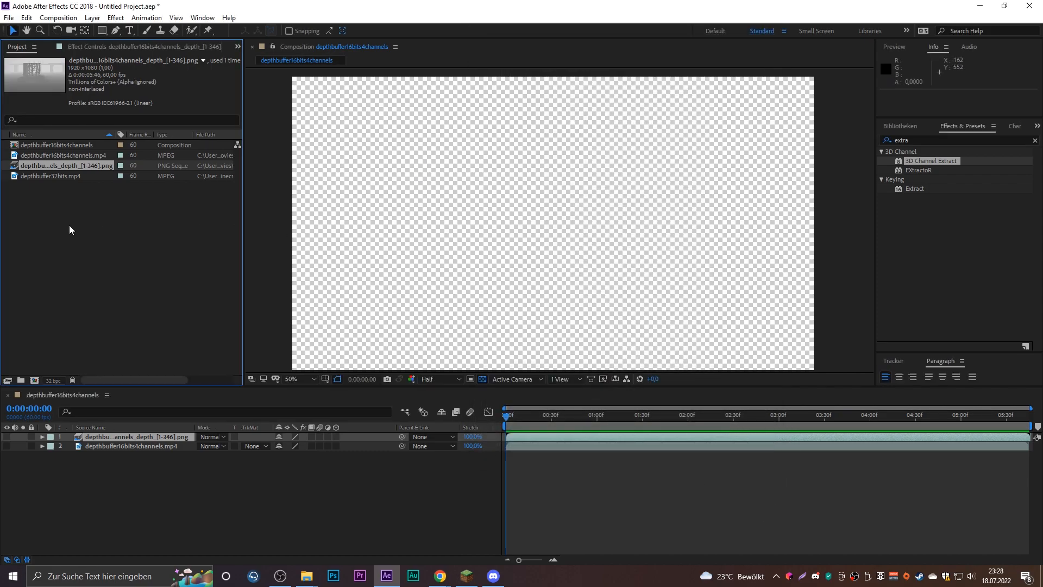
# Add the reinterpreted depth sequence as the top layer, delete the older depth layer and check the depth image
pyautogui.moveTo(64, 171); pyautogui.dragTo(120, 434)
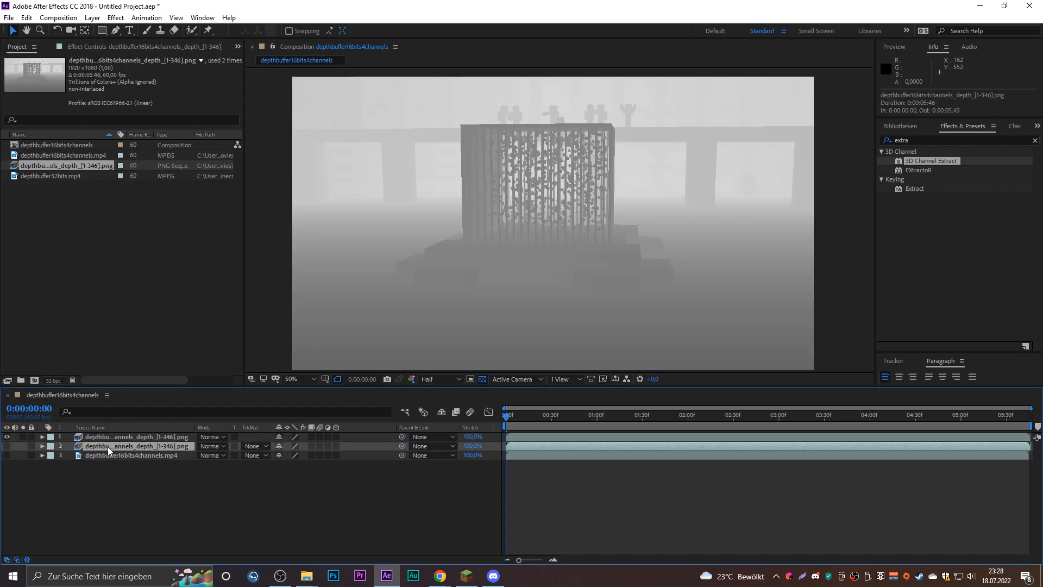
pyautogui.press('Delete')
pyautogui.scroll(-1, 594, 225)
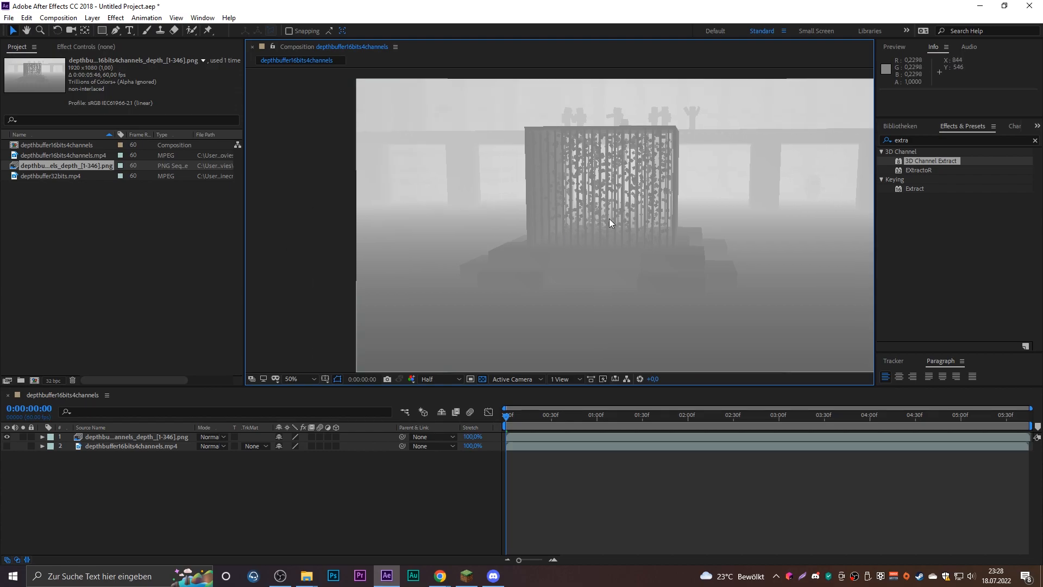
pyautogui.scroll(3, 537, 248)
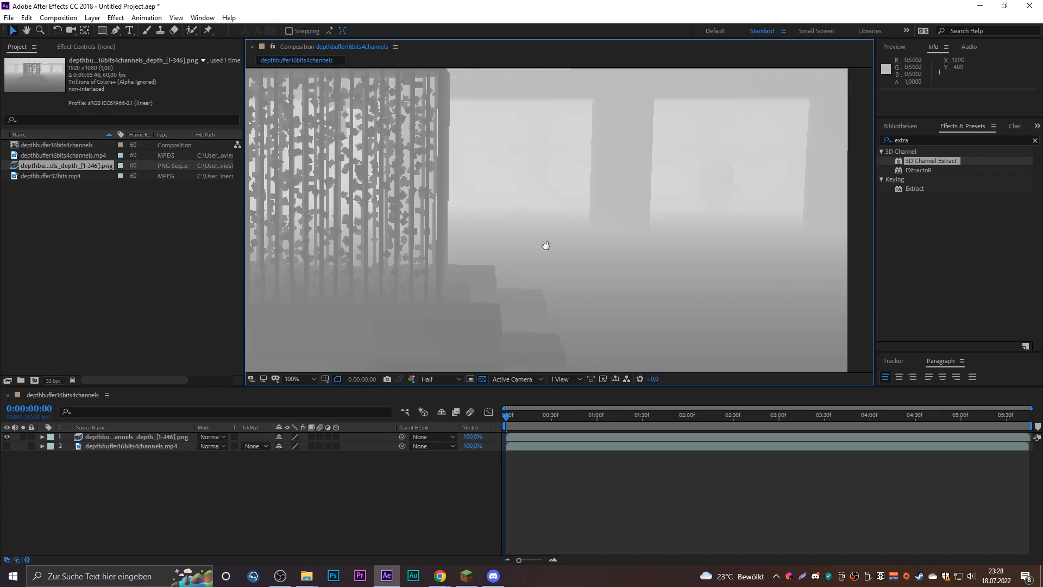
pyautogui.scroll(-3, 549, 239)
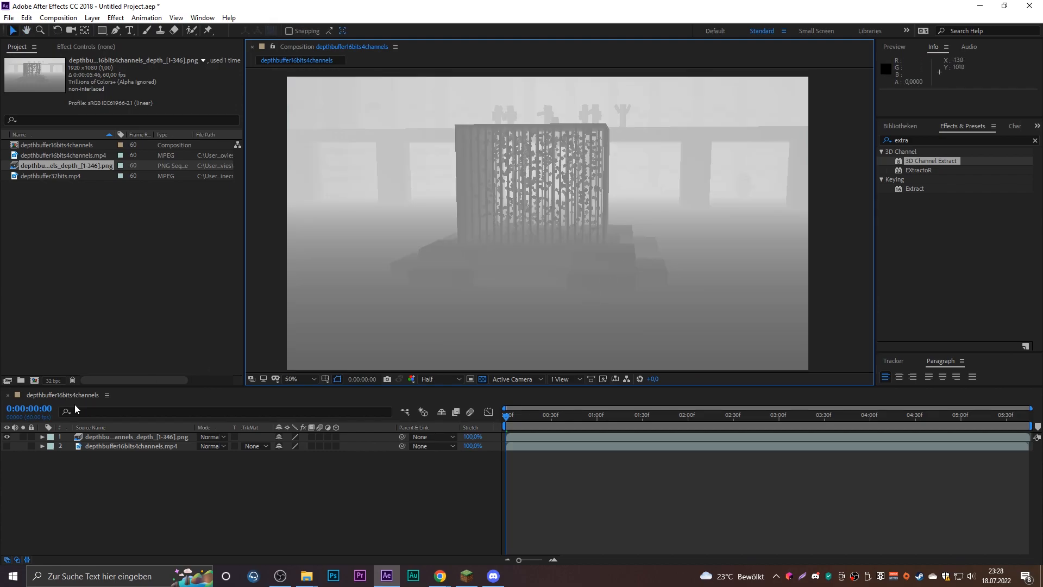
# Hide the depth layer, show the depthbuffer16bits4channels.mp4 layer and apply Camera Lens Blur to it
pyautogui.click(7, 436)
pyautogui.click(7, 445)
pyautogui.click(109, 446)
pyautogui.click(1035, 140)
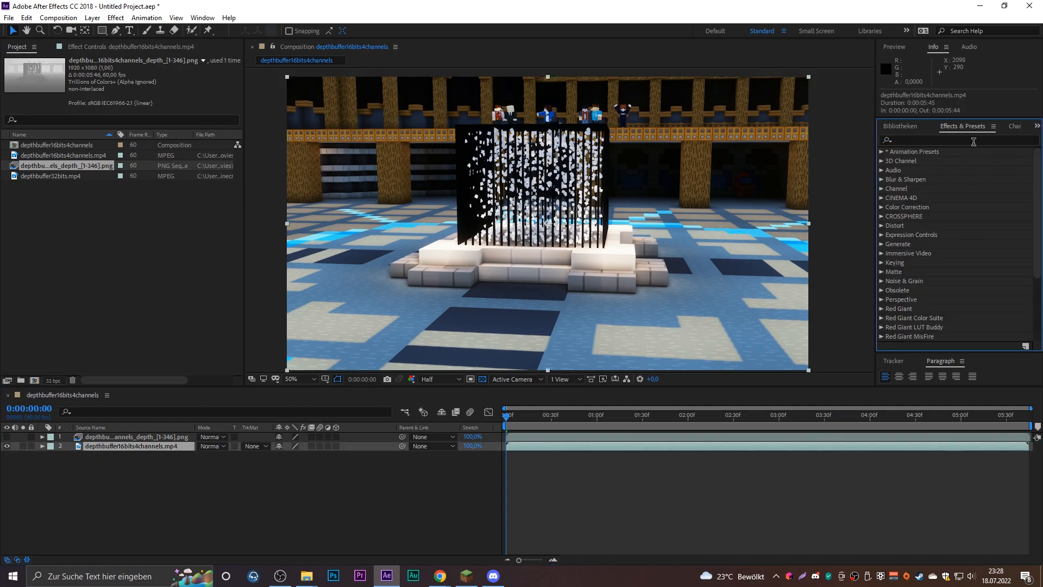
pyautogui.write('camera len')
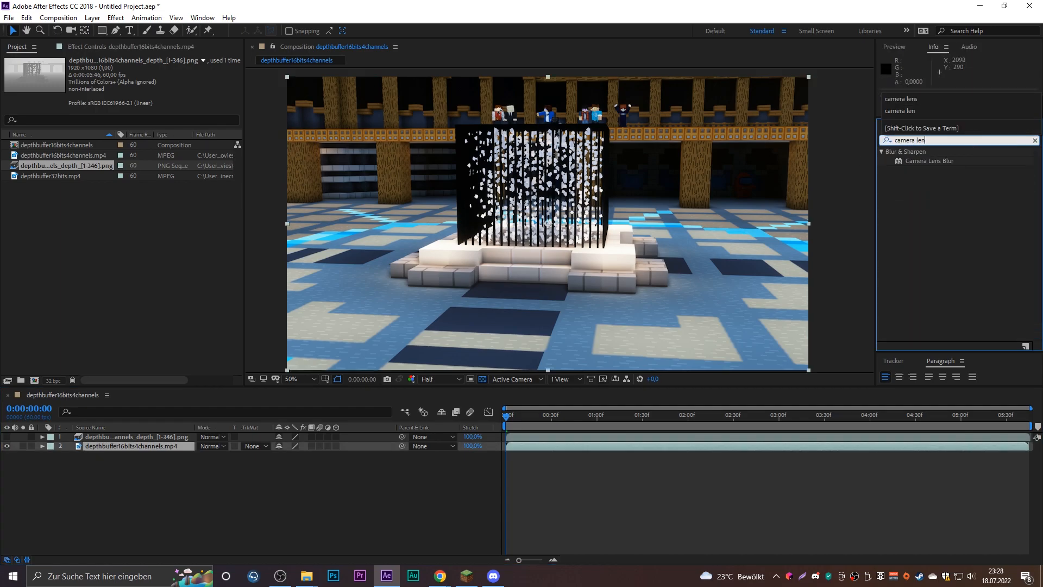
pyautogui.click(929, 162)
pyautogui.click(925, 161)
pyautogui.moveTo(942, 160); pyautogui.dragTo(123, 444)
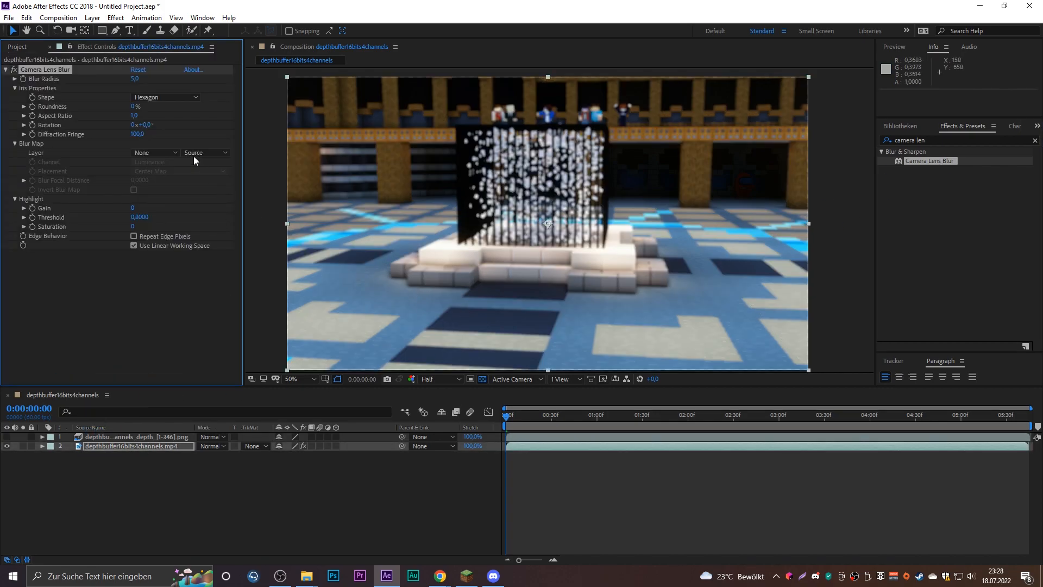
# Use the depthbuffer16bits4channels_depth PNG sequence as Camera Lens Blur's blur map layer
pyautogui.click(215, 195)
pyautogui.click(159, 153)
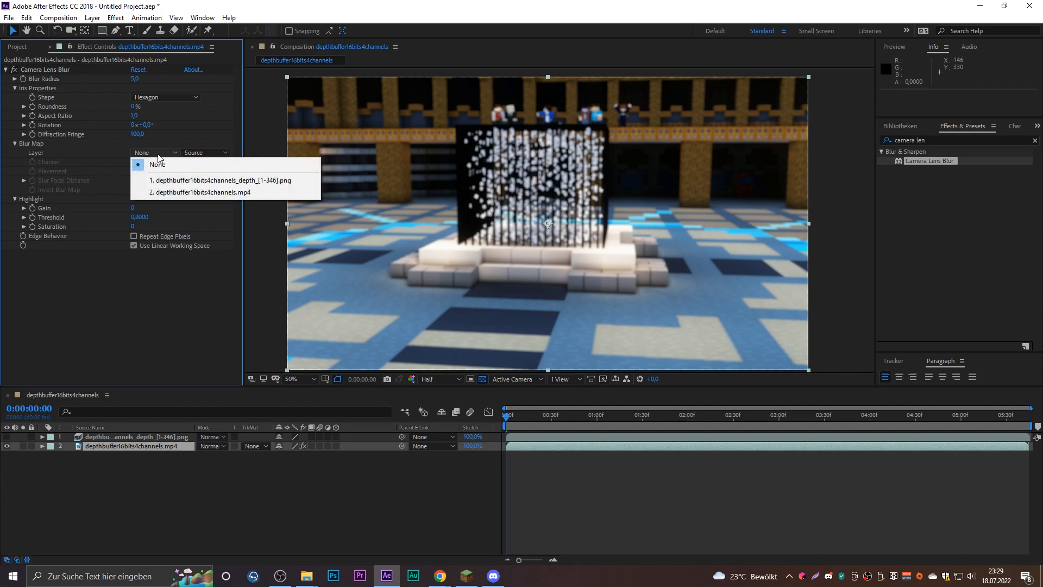
pyautogui.click(230, 183)
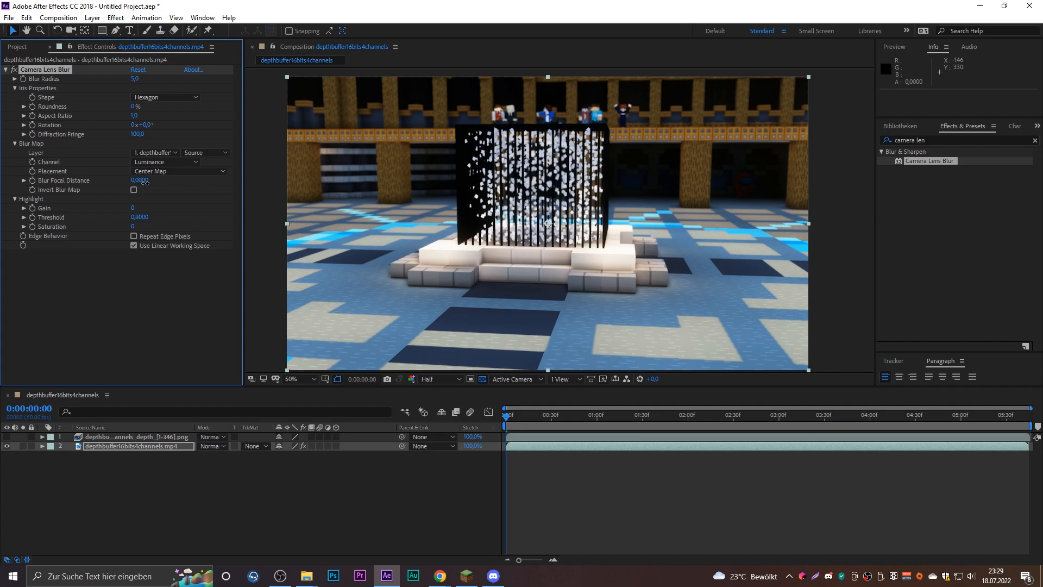
# Set the blur radius to 31 and the blur focal distance to 0.62, and inspect the blurred bars up close
pyautogui.moveTo(136, 79); pyautogui.dragTo(154, 81)
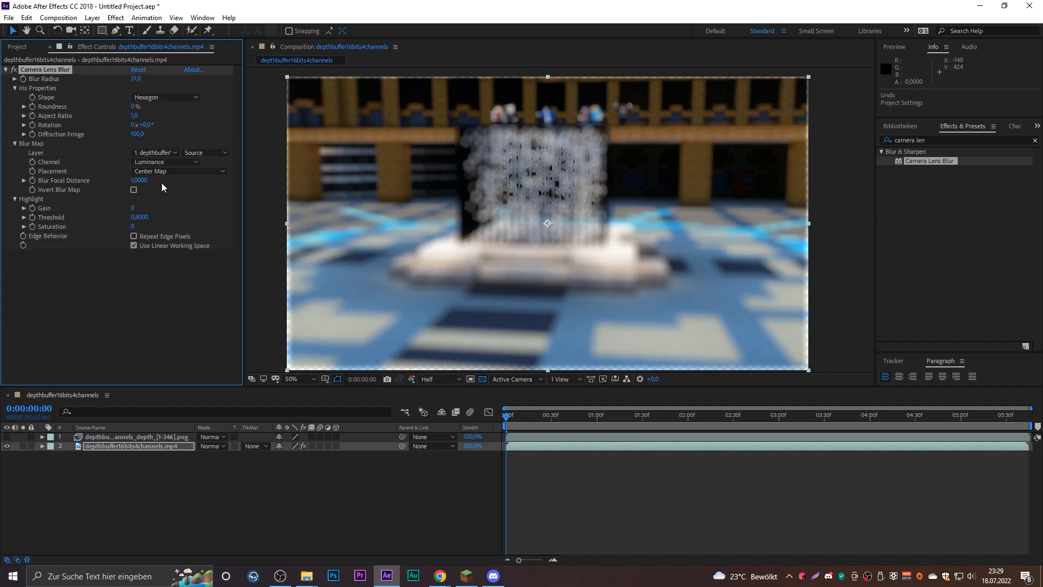
pyautogui.moveTo(141, 181)
pyautogui.mouseDown()
pyautogui.moveTo(78, 185)
pyautogui.moveTo(146, 190)
pyautogui.mouseUp()
pyautogui.scroll(3, 530, 233)
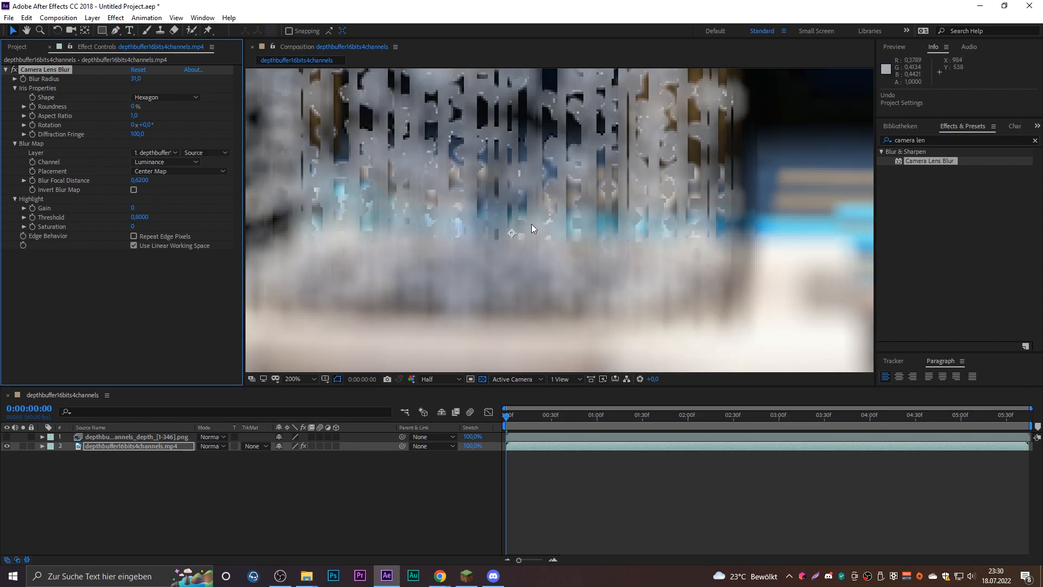
# Turn on Repeat Edge Pixels for Camera Lens Blur and inspect the frame's edges and the blurred bars
pyautogui.scroll(-2, 502, 243)
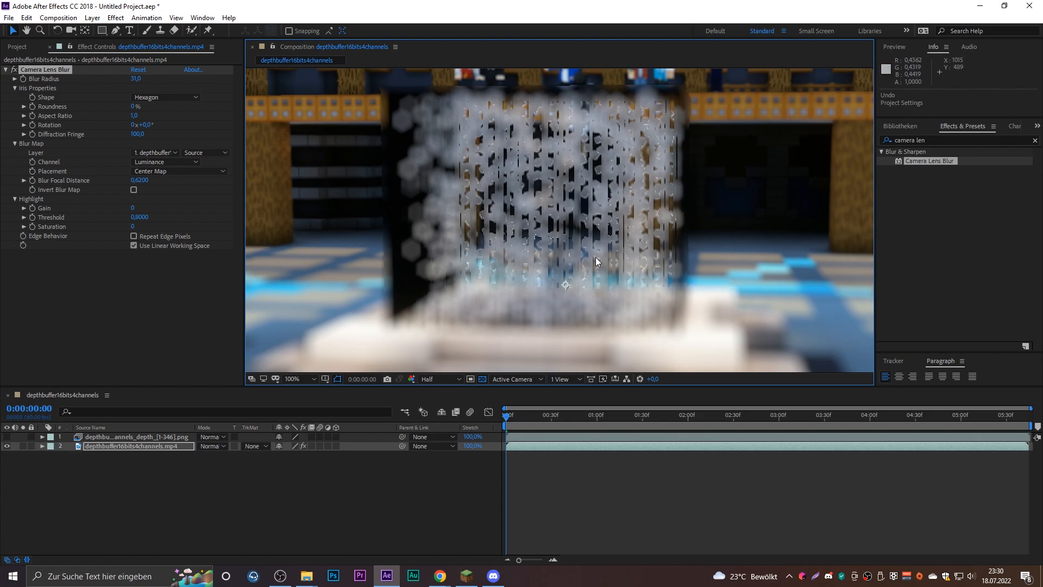
pyautogui.scroll(2, 564, 266)
pyautogui.scroll(-2, 570, 264)
pyautogui.scroll(1, 570, 260)
pyautogui.scroll(-3, 554, 262)
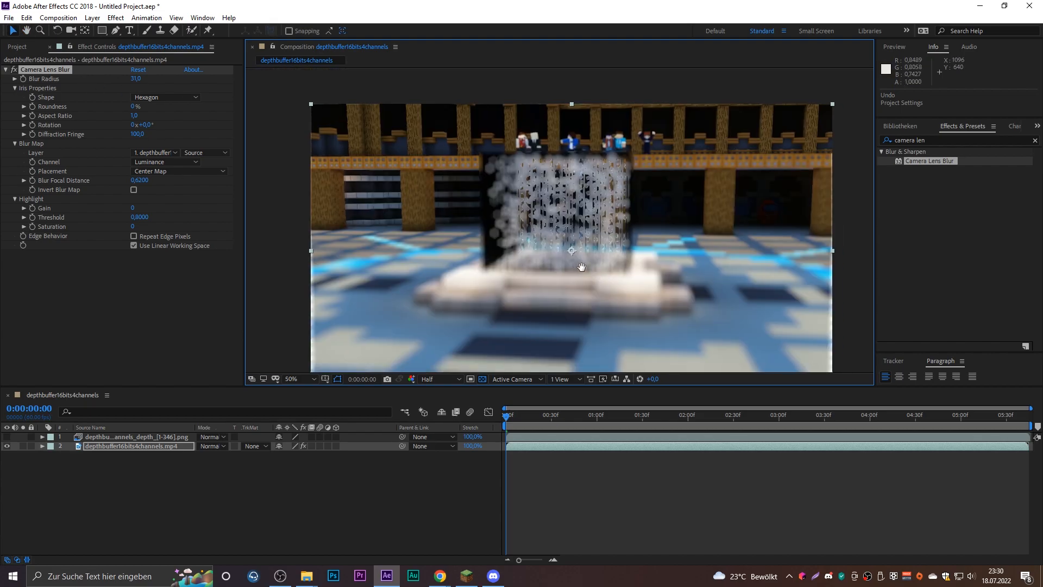
pyautogui.moveTo(567, 261); pyautogui.dragTo(565, 232, button='middle')
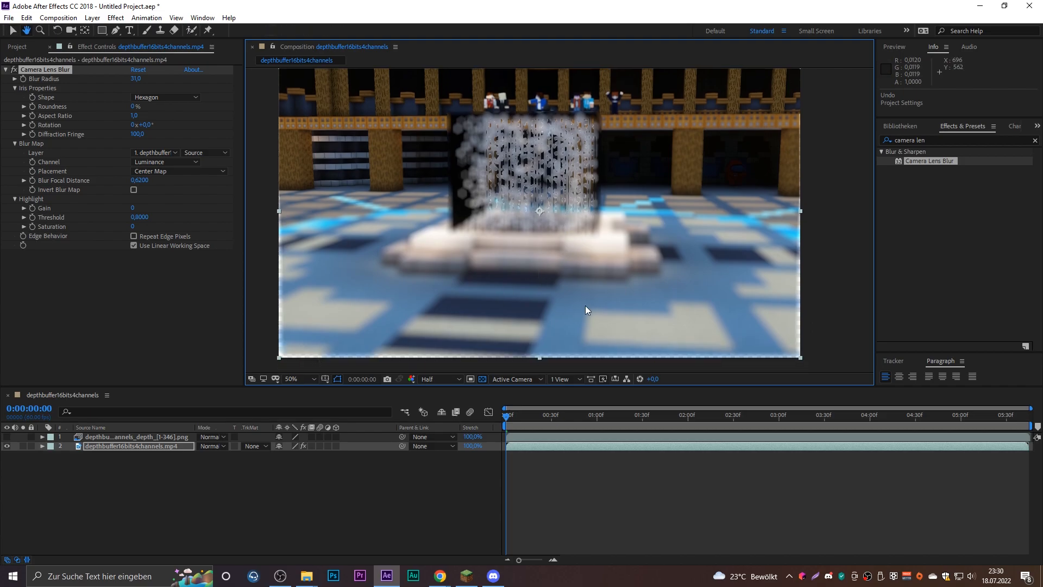
pyautogui.moveTo(401, 288); pyautogui.dragTo(487, 220, button='middle')
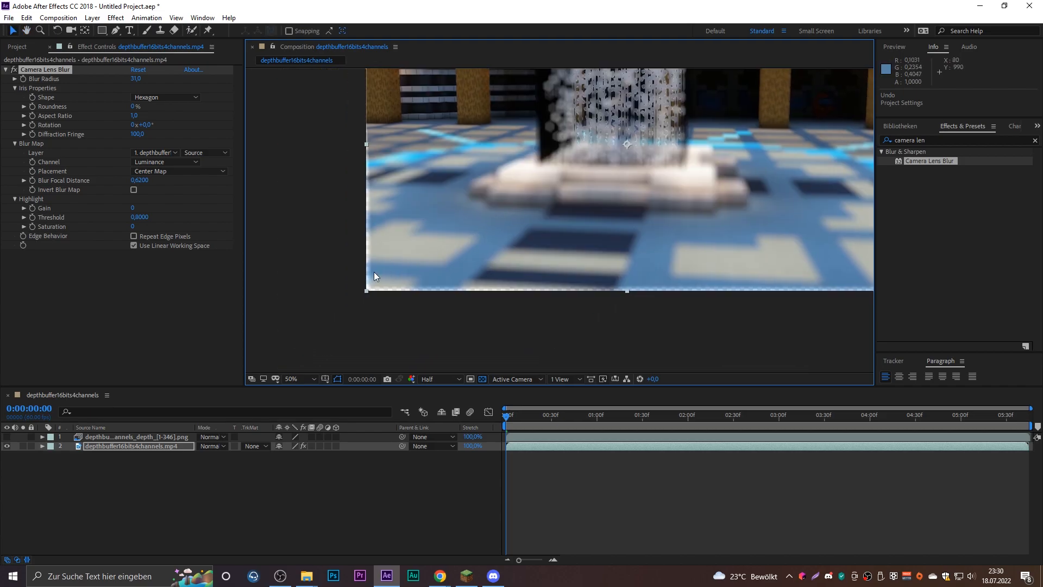
pyautogui.moveTo(360, 294); pyautogui.dragTo(529, 272, button='middle')
pyautogui.scroll(3, 528, 273)
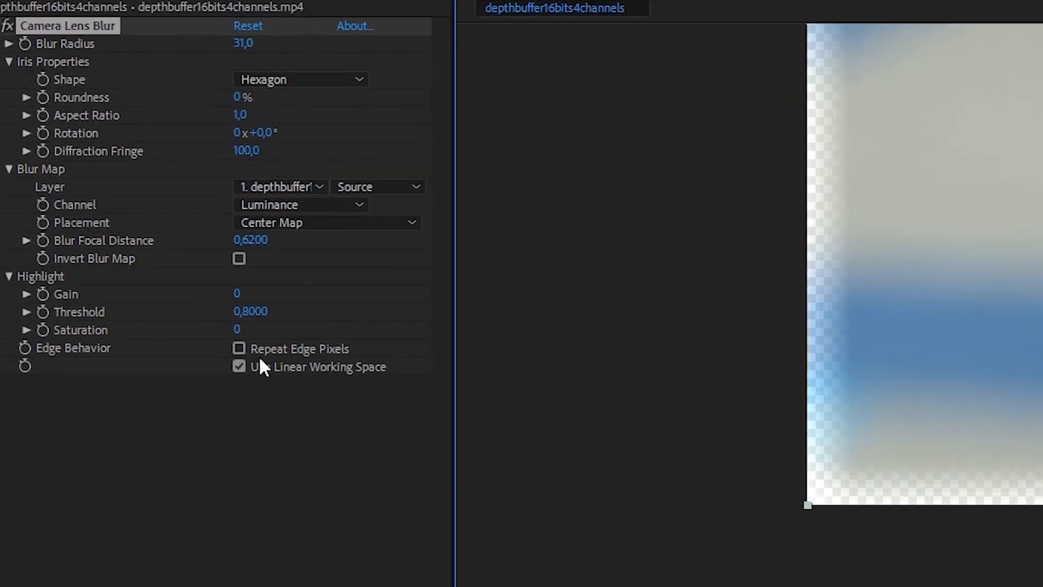
pyautogui.click(324, 391)
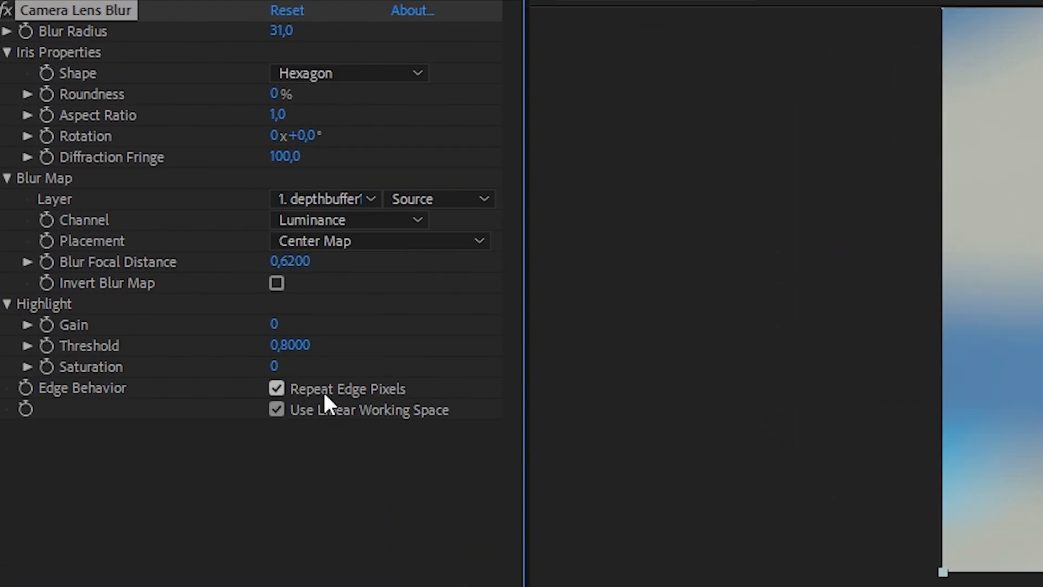
pyautogui.scroll(-6, 562, 266)
pyautogui.scroll(4, 474, 236)
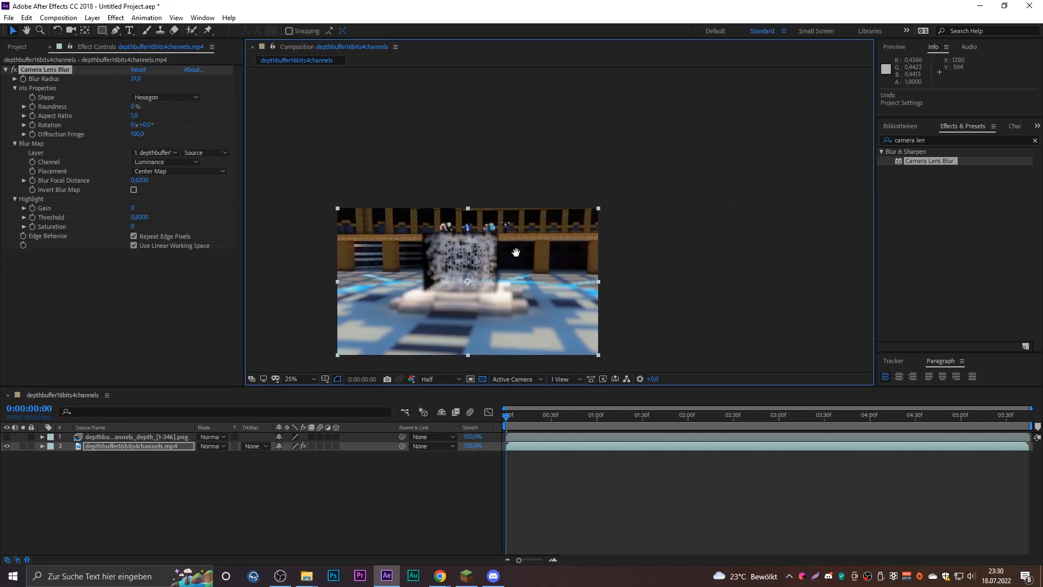
pyautogui.scroll(2, 600, 265)
pyautogui.scroll(-4, 617, 190)
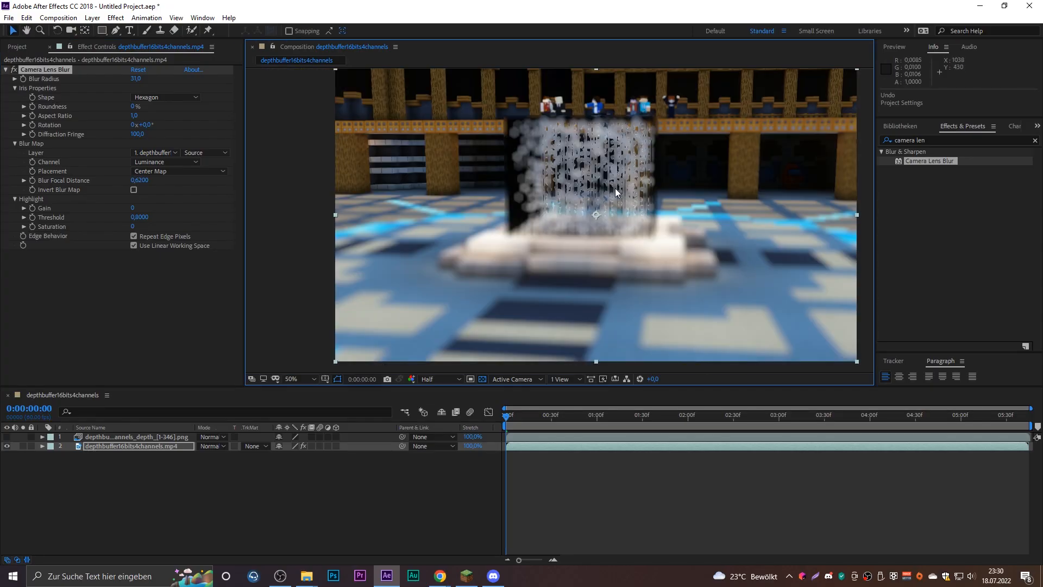
pyautogui.scroll(2, 426, 200)
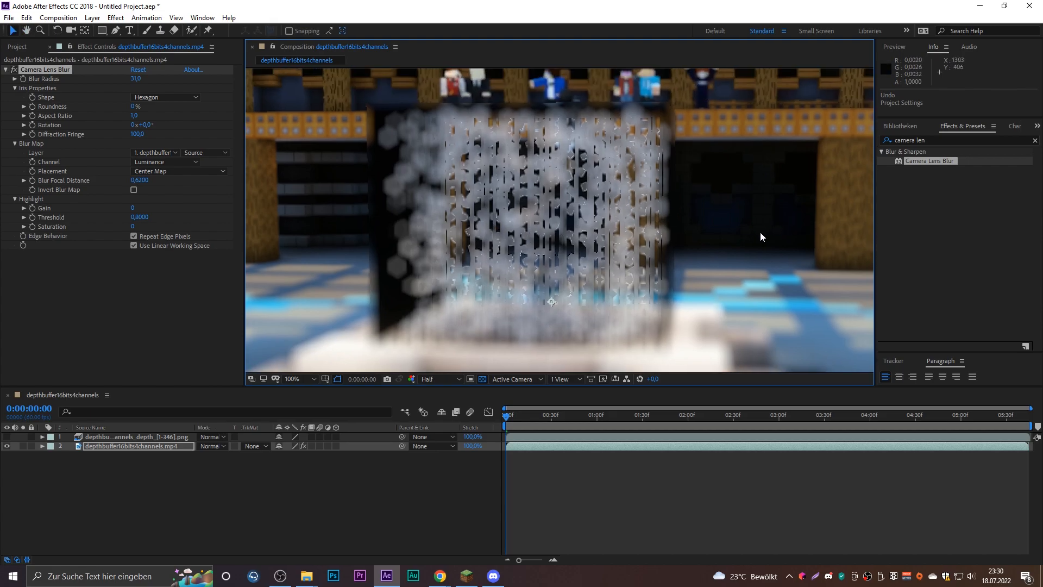
pyautogui.moveTo(420, 249); pyautogui.dragTo(438, 214, button='middle')
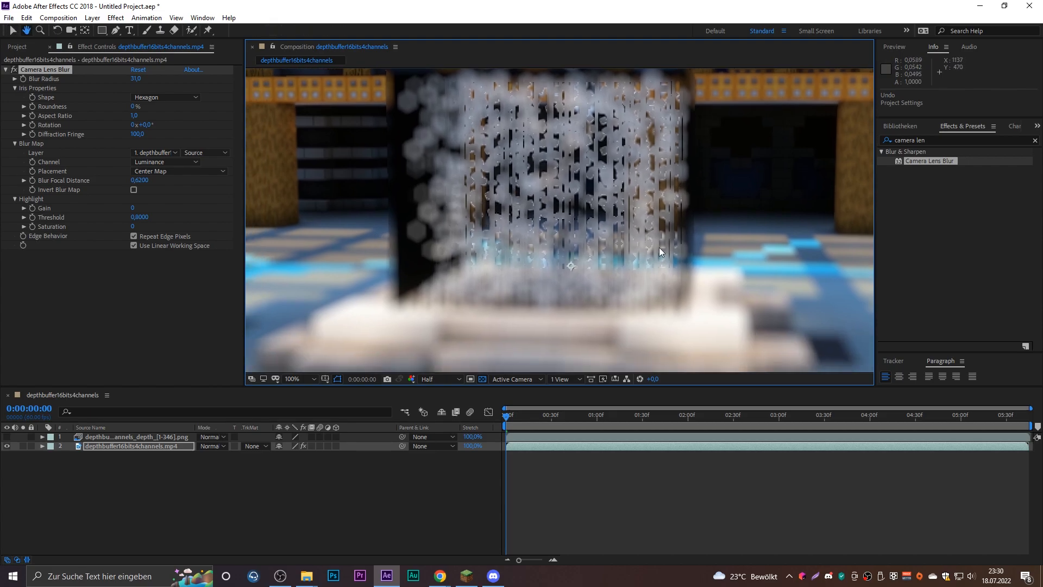
# Find the CROSSPHERE Bokeh effect, apply it to the depthbuffer16bits4channels.mp4 layer and remove Camera Lens Blur
pyautogui.click(1034, 140)
pyautogui.click(949, 140)
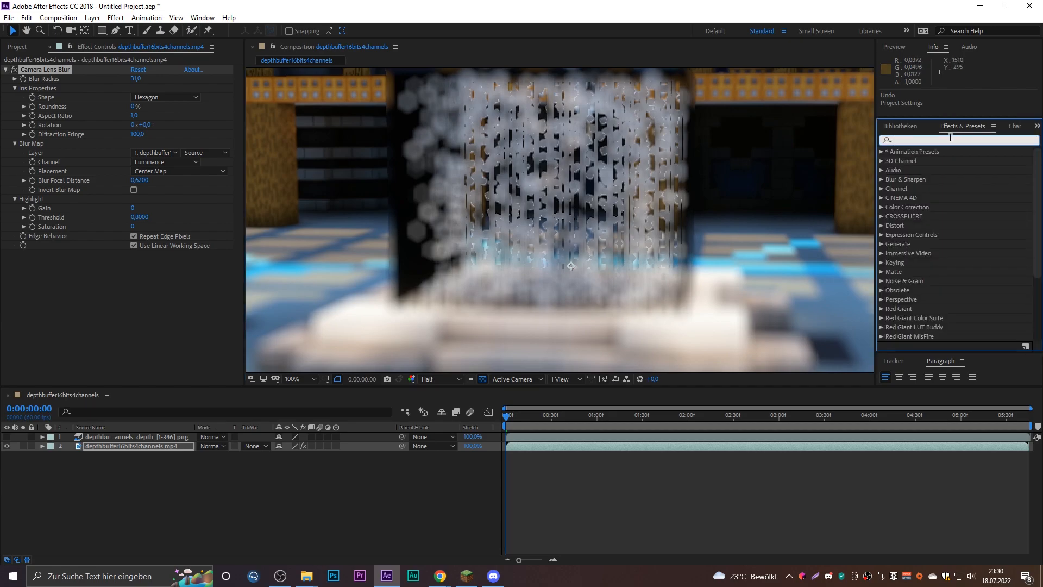
pyautogui.write('bokeh')
pyautogui.click(918, 162)
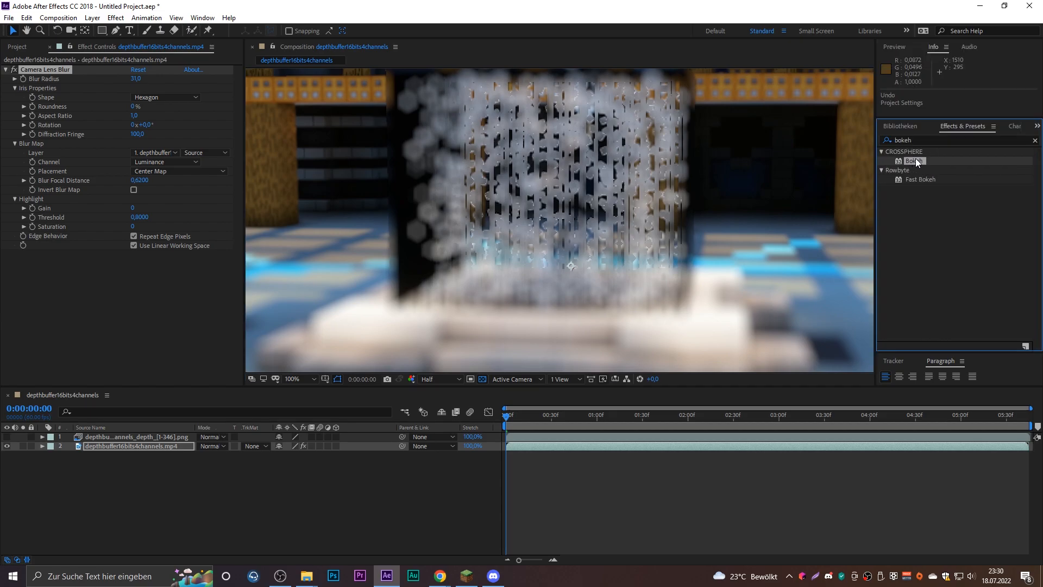
pyautogui.moveTo(918, 161); pyautogui.dragTo(136, 443)
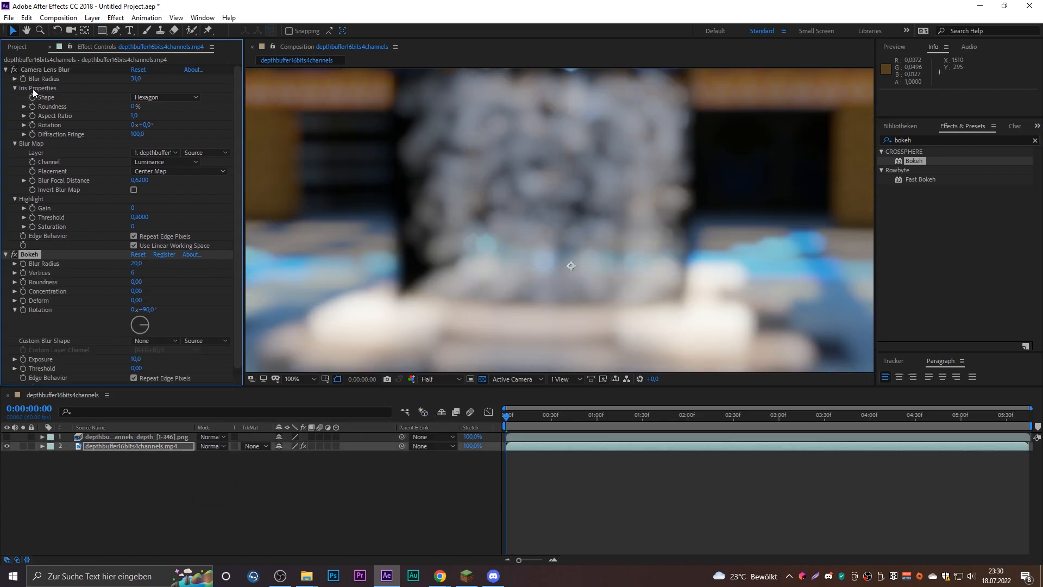
pyautogui.click(40, 69)
pyautogui.press('Delete')
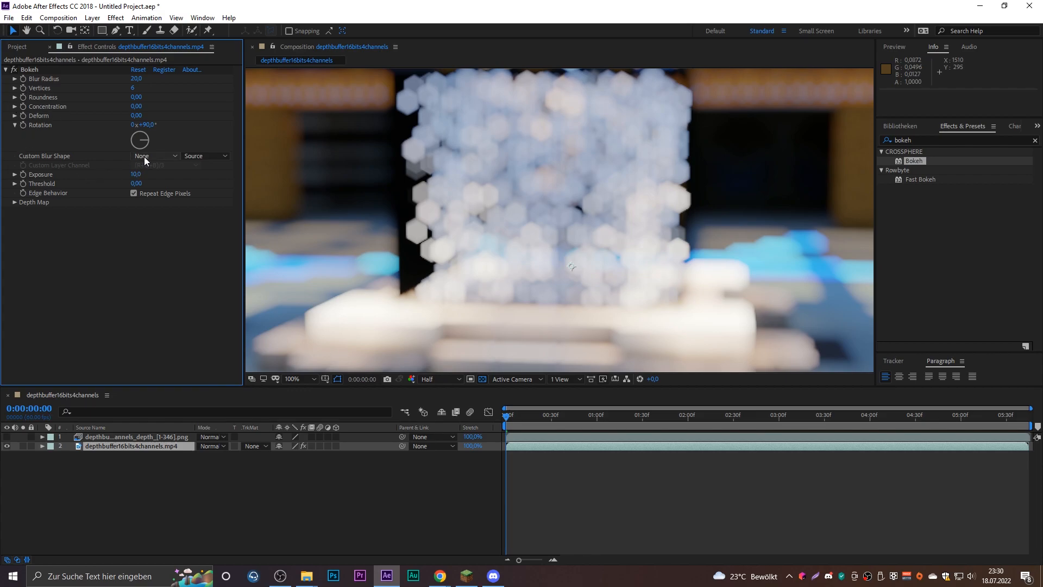
# Use the depthbuffer16bits4channels_depth PNG sequence as Bokeh's depth map layer and check the blurred frame
pyautogui.click(15, 202)
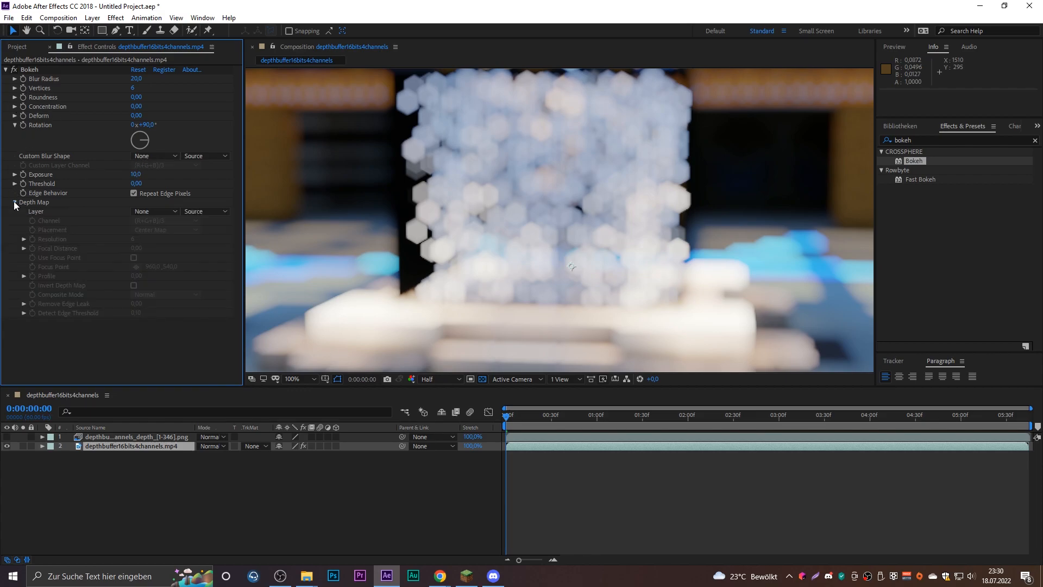
pyautogui.click(145, 211)
pyautogui.click(205, 240)
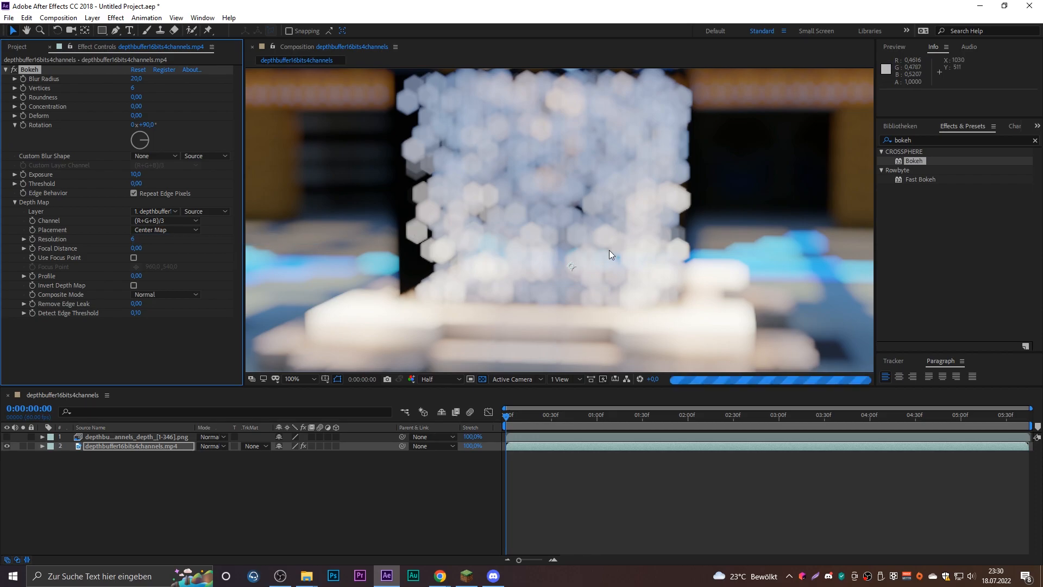
pyautogui.scroll(-2, 549, 260)
pyautogui.moveTo(549, 259); pyautogui.dragTo(557, 233, button='middle')
pyautogui.scroll(1, 553, 233)
pyautogui.scroll(-1, 551, 231)
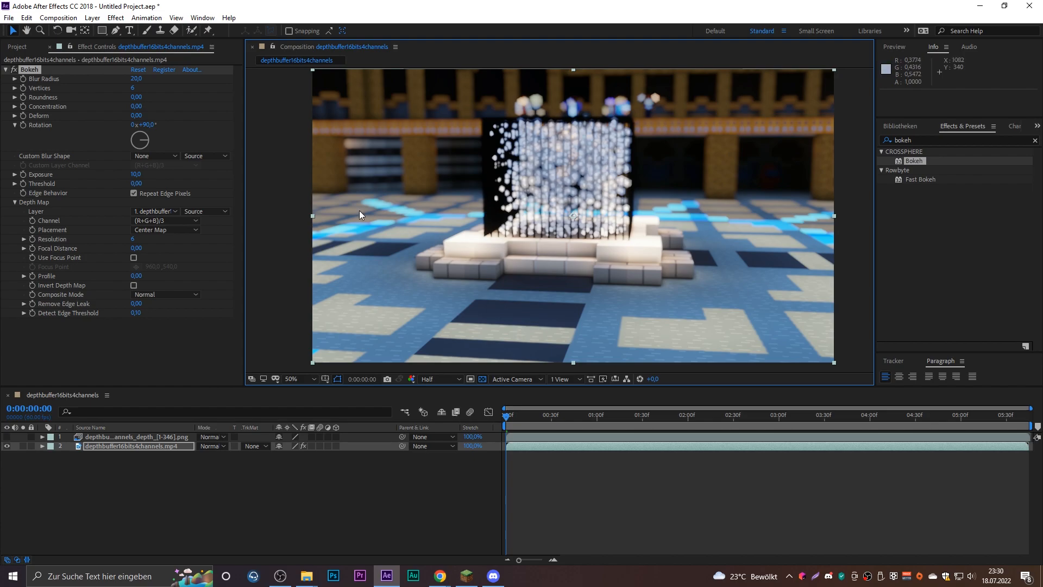
# Enable Bokeh's Use Focus Point, place the focus point at 472, 698 on the cube's base, and increase the blur radius
pyautogui.click(133, 258)
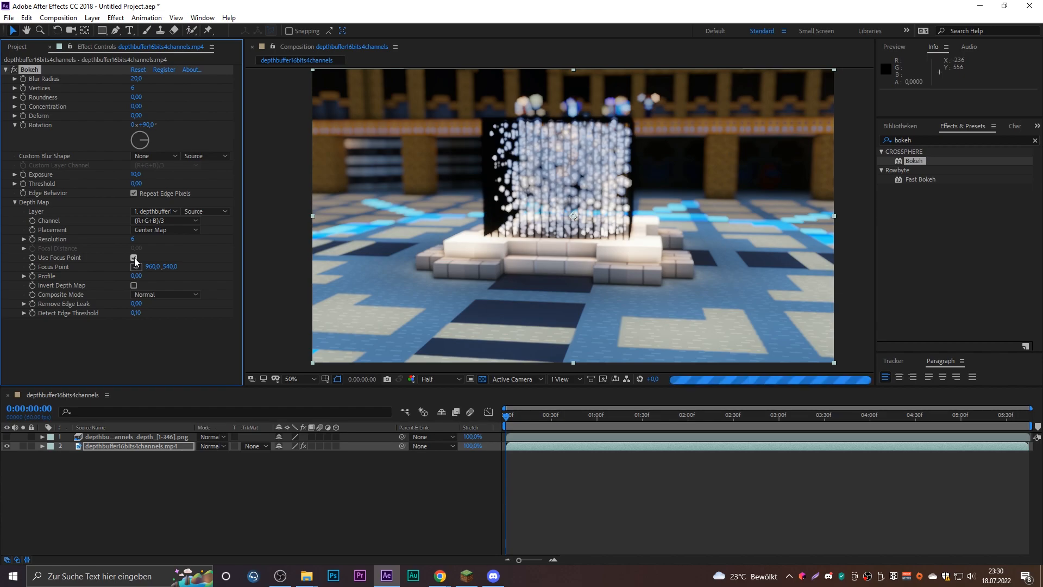
pyautogui.moveTo(574, 217); pyautogui.dragTo(459, 180)
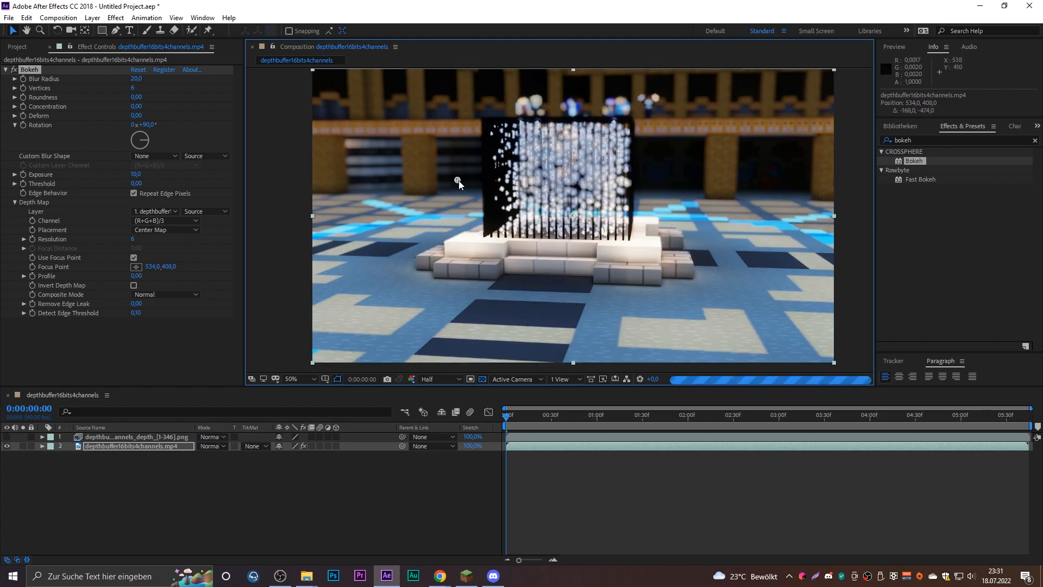
pyautogui.moveTo(421, 318); pyautogui.dragTo(422, 344)
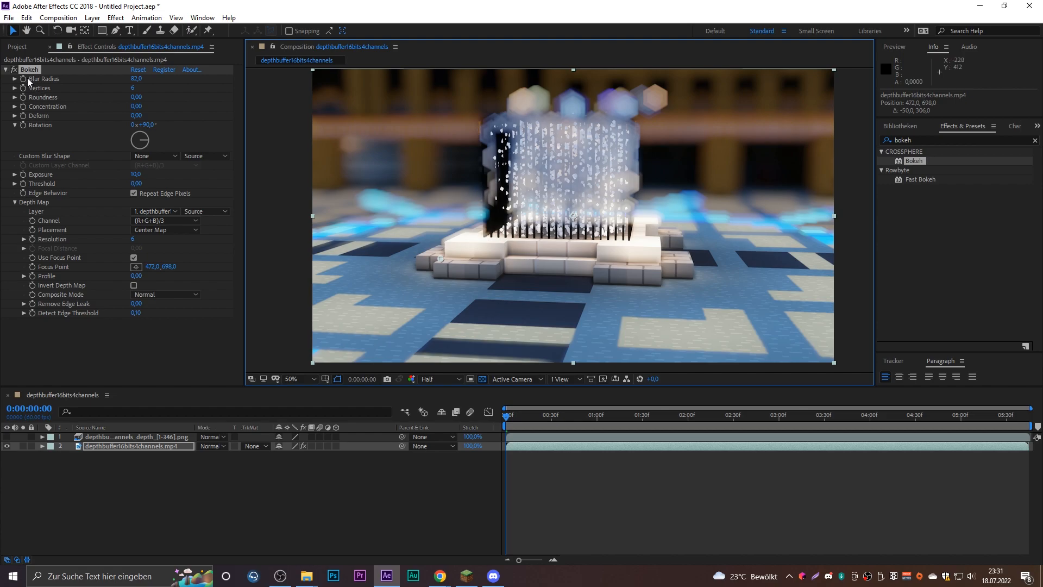
# Delete the Bokeh effect and remove the 16-bit depth PNG sequence layer from the composition
pyautogui.click(33, 69)
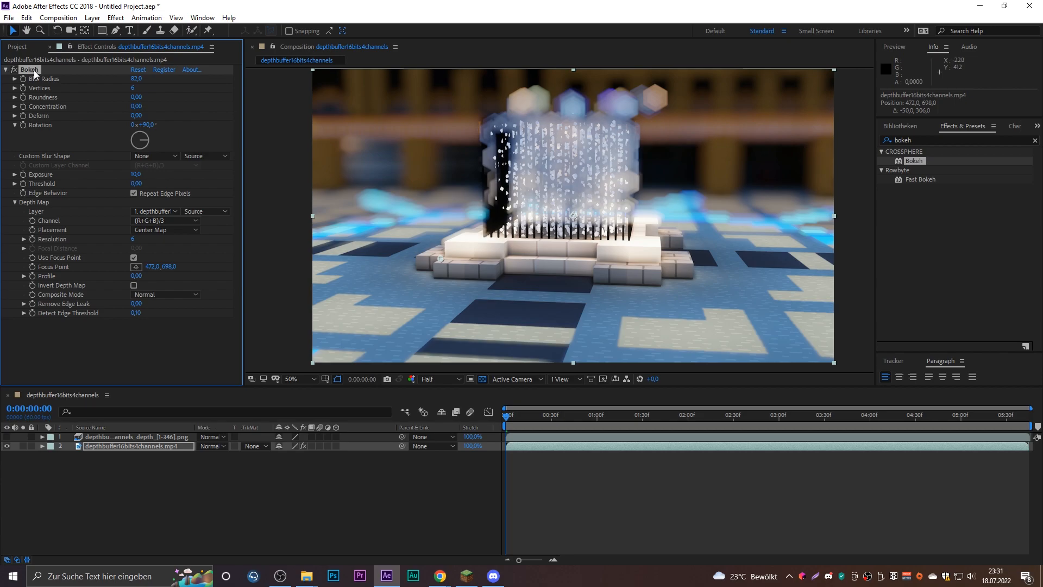
pyautogui.press('Delete')
pyautogui.click(109, 437)
pyautogui.press('Delete')
# Check in the project's color settings that the depth is 32 bits per channel (float)
pyautogui.click(18, 47)
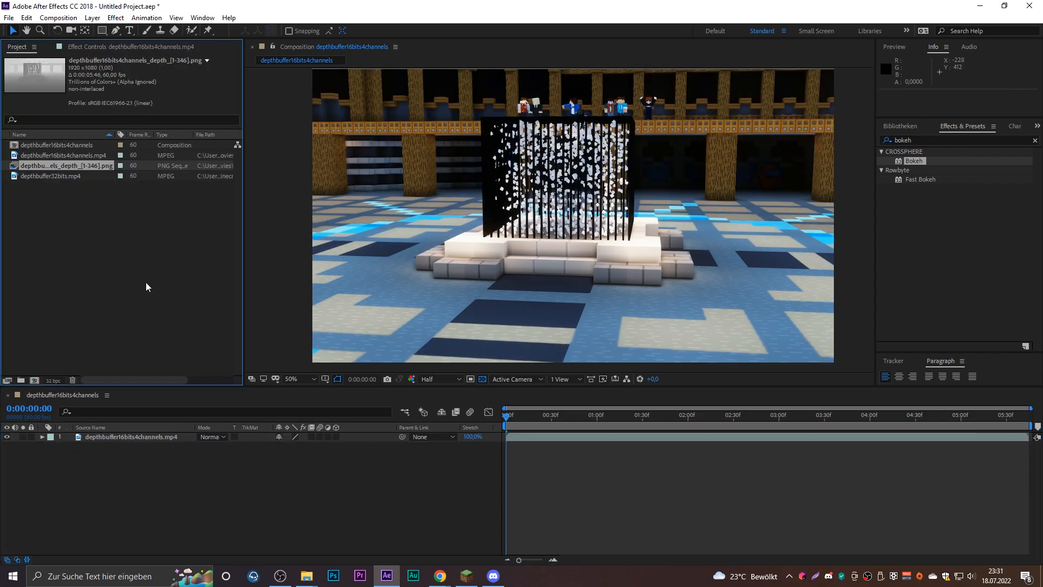
pyautogui.click(53, 380)
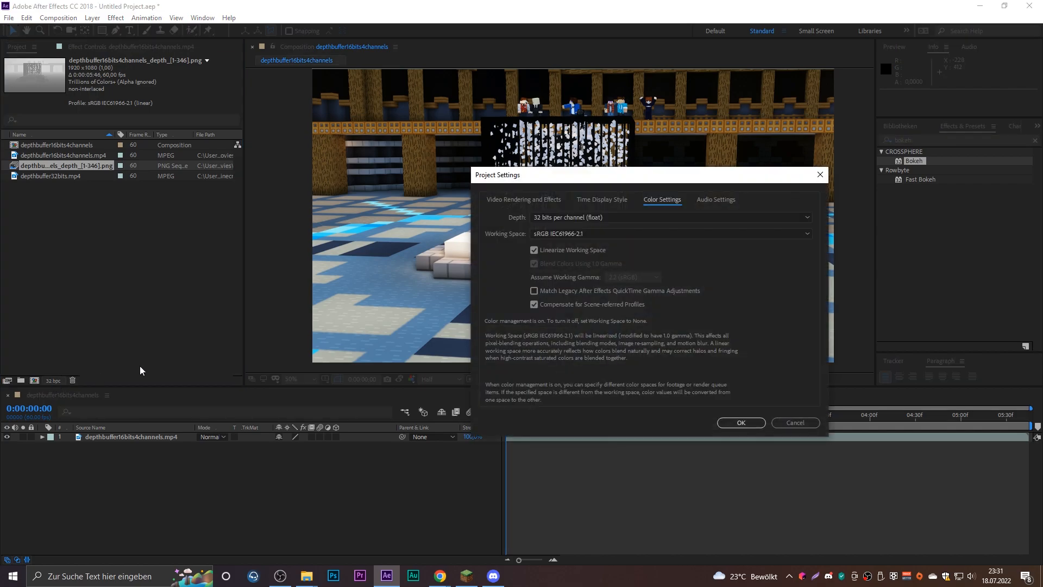
pyautogui.click(578, 220)
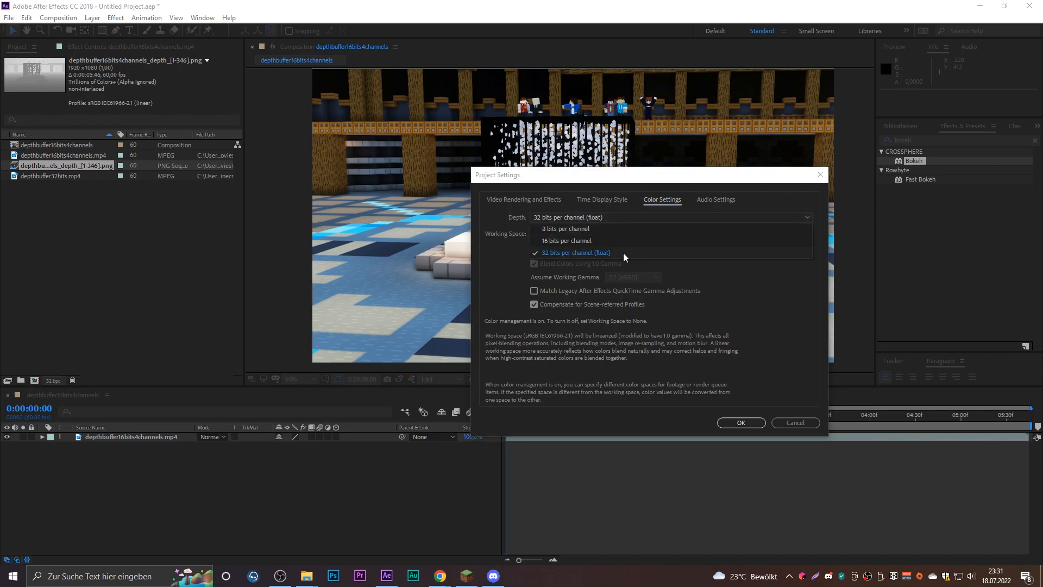
pyautogui.click(520, 221)
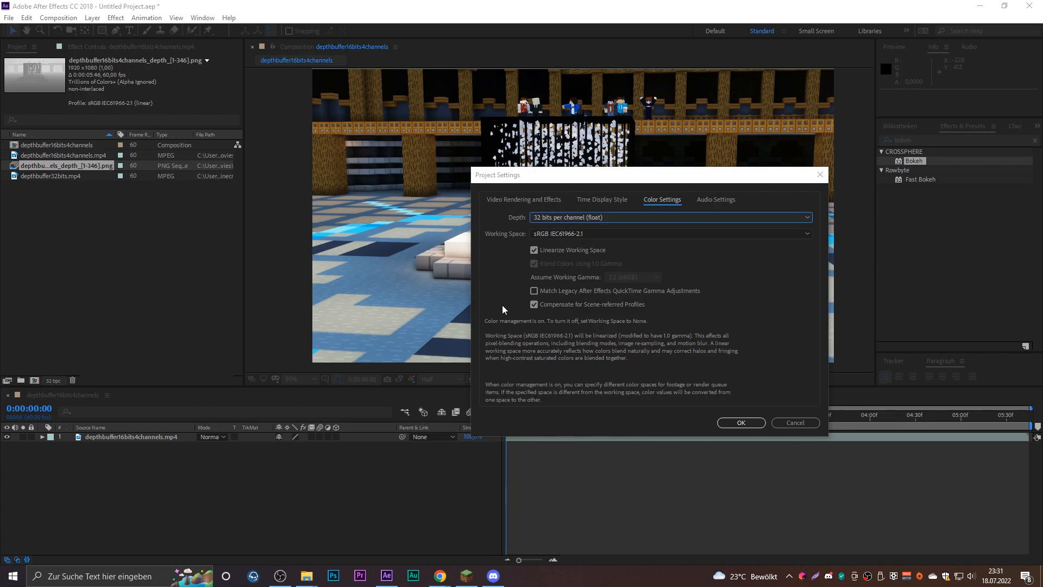
pyautogui.click(749, 423)
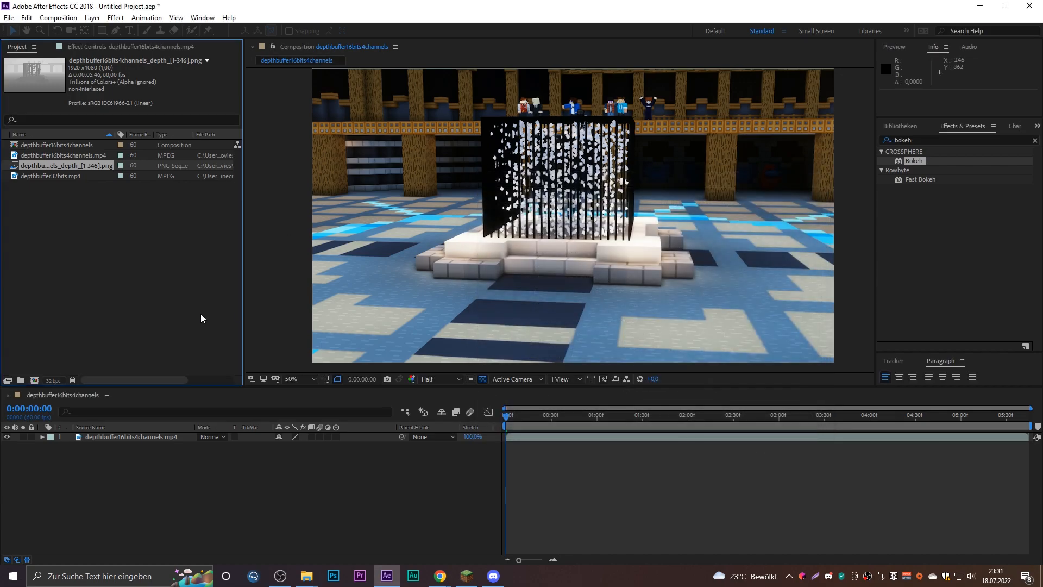
# Import the EXR depth sequence from the depthbuffer32bits_depth folder inside movies
pyautogui.click(90, 219)
pyautogui.rightClick(90, 220)
pyautogui.moveTo(203, 272)
pyautogui.click(250, 271)
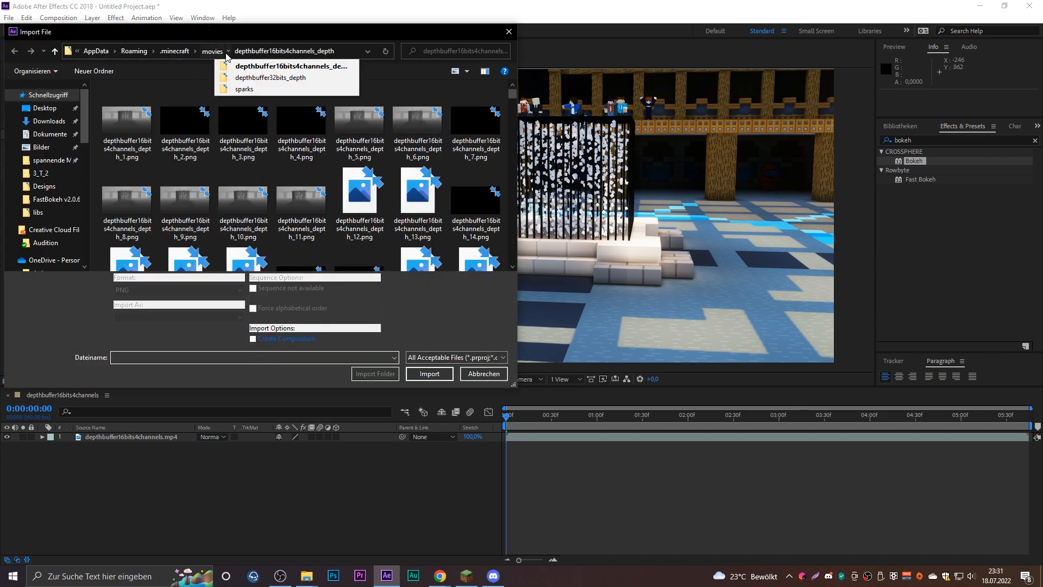
pyautogui.click(211, 53)
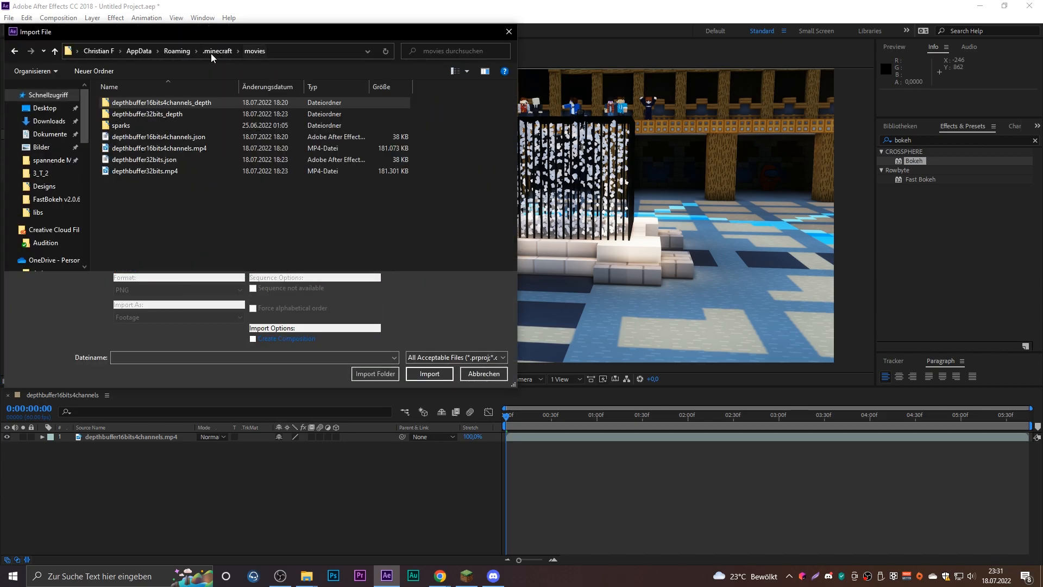
pyautogui.doubleClick(173, 115)
pyautogui.doubleClick(140, 129)
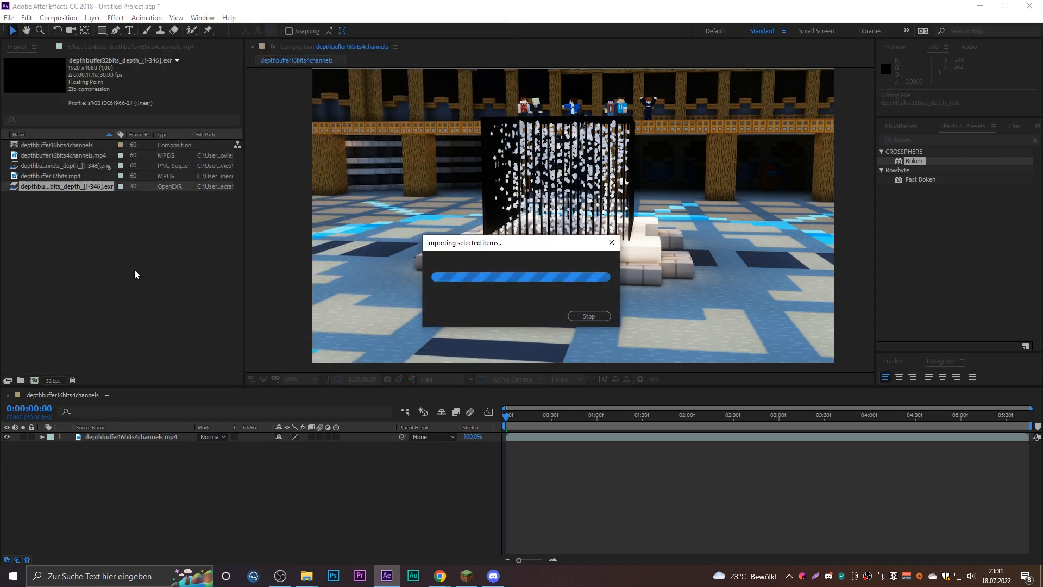
# Interpret the imported EXR depth sequence at 60 frames per second, with linear light interpretation kept at On for 32 bpc
pyautogui.rightClick(66, 185)
pyautogui.moveTo(121, 263)
pyautogui.click(321, 269)
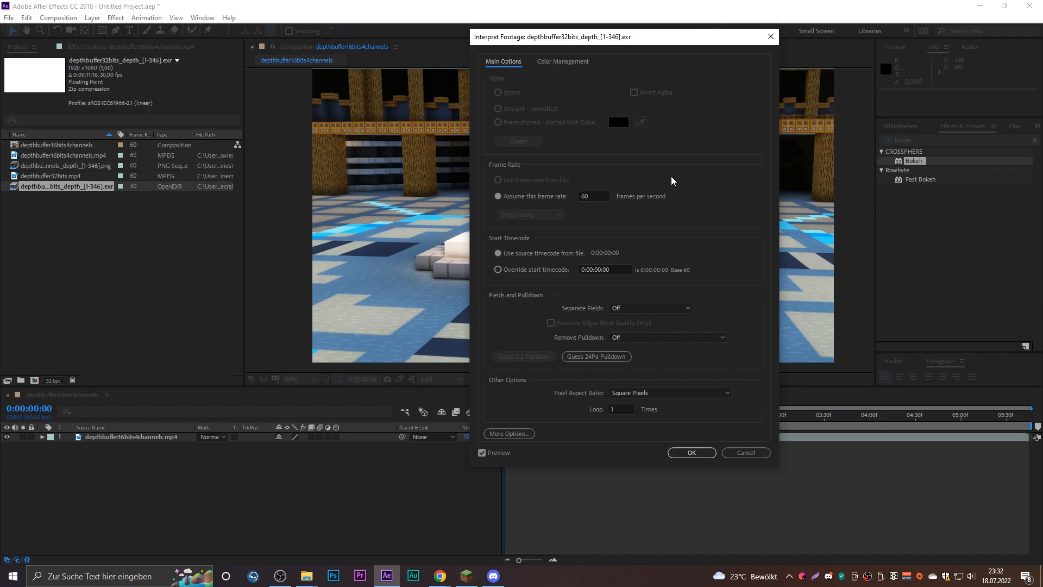
pyautogui.click(561, 61)
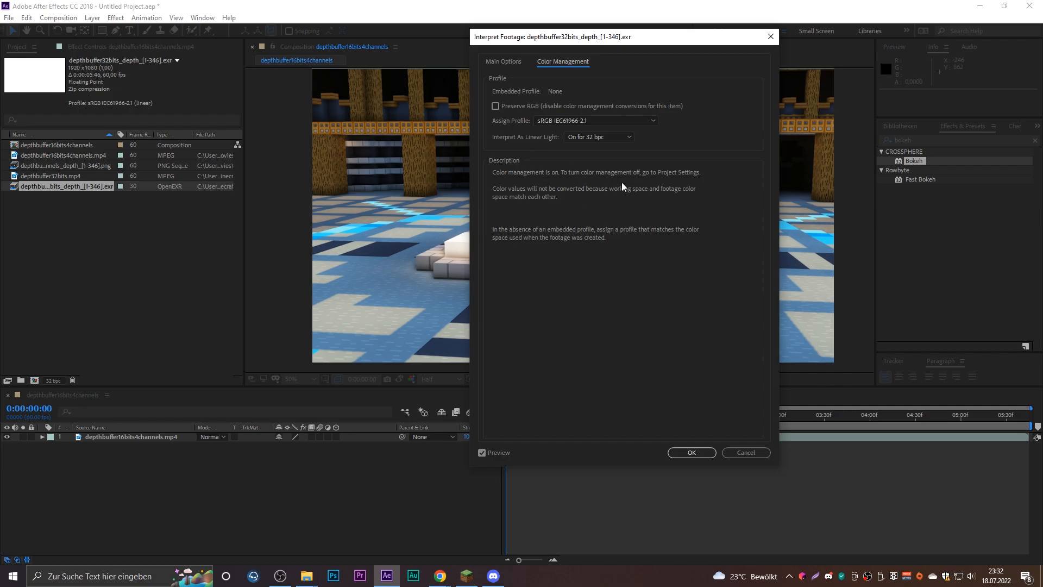
pyautogui.click(585, 139)
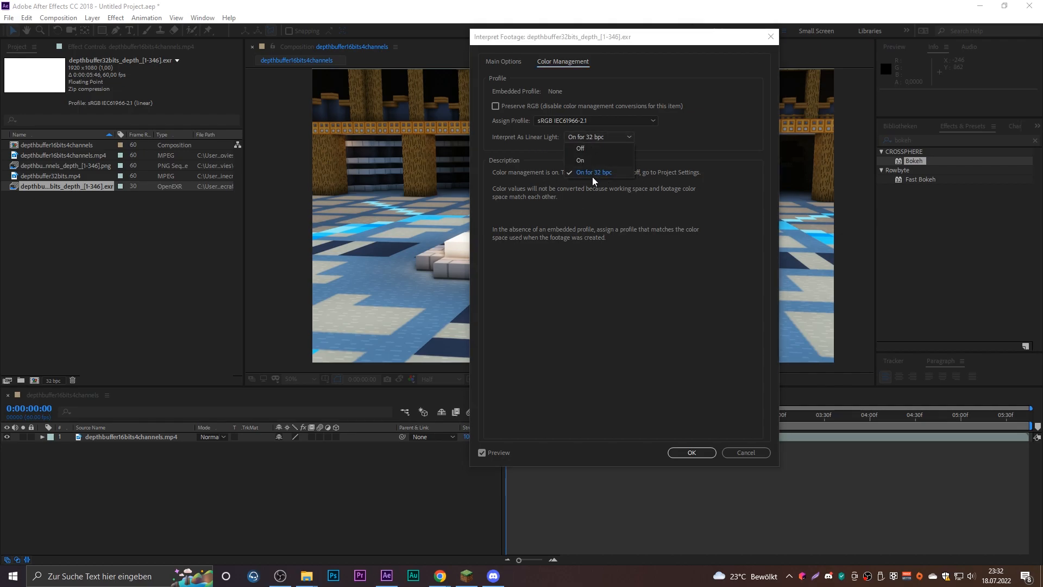
pyautogui.click(587, 139)
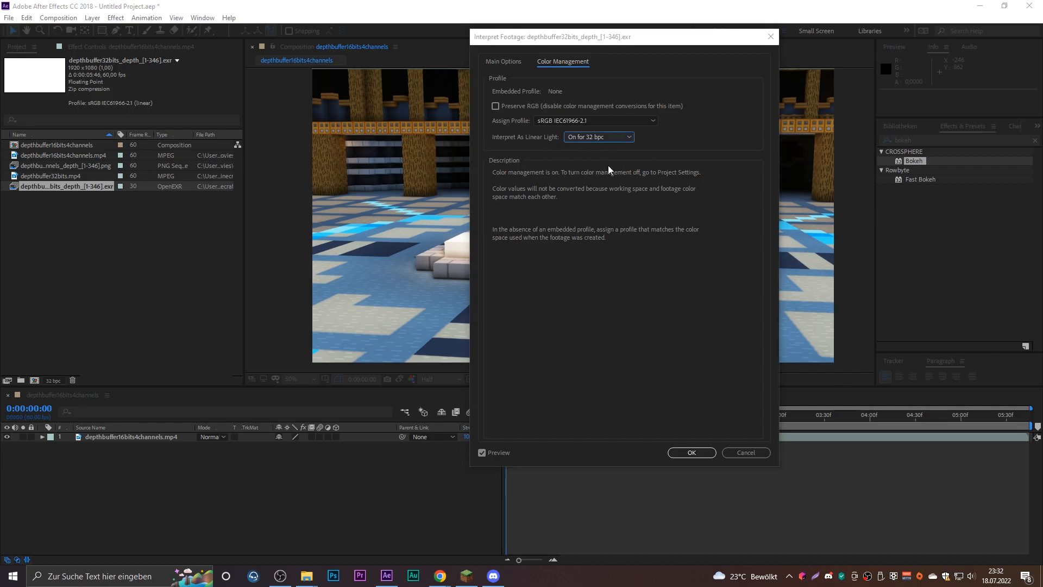
pyautogui.click(598, 139)
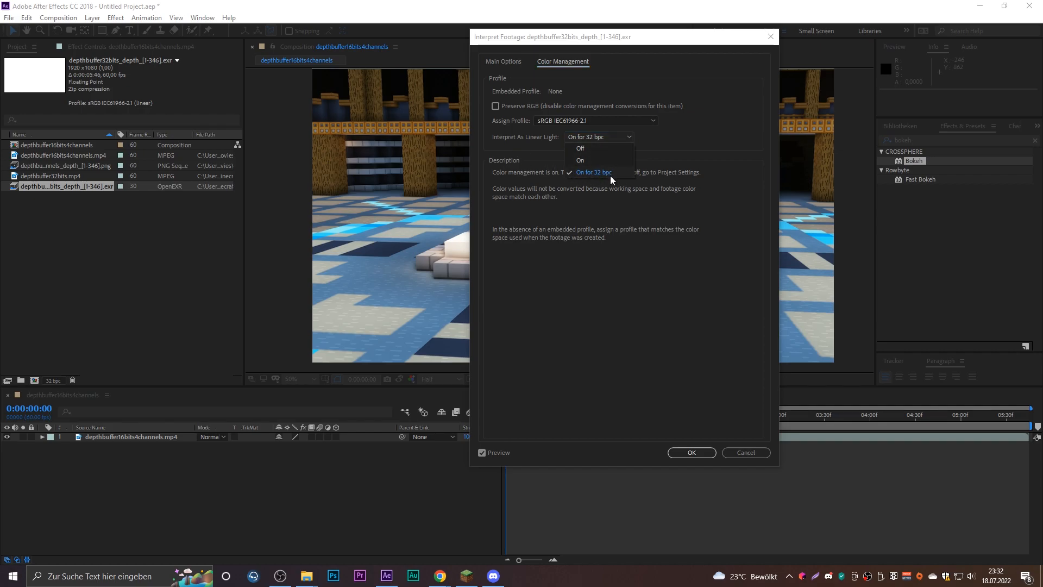
pyautogui.click(600, 134)
pyautogui.click(699, 452)
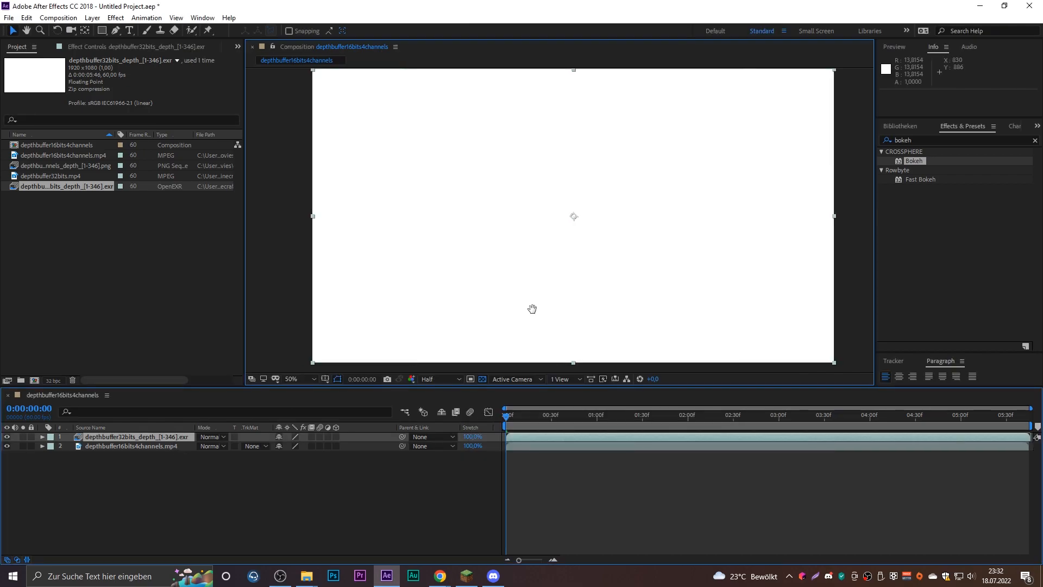
# Apply the Levels effect to the depthbuffer32bits_depth EXR layer
pyautogui.moveTo(531, 307); pyautogui.dragTo(494, 294, button='middle')
pyautogui.scroll(-1, 456, 311)
pyautogui.scroll(1, 471, 299)
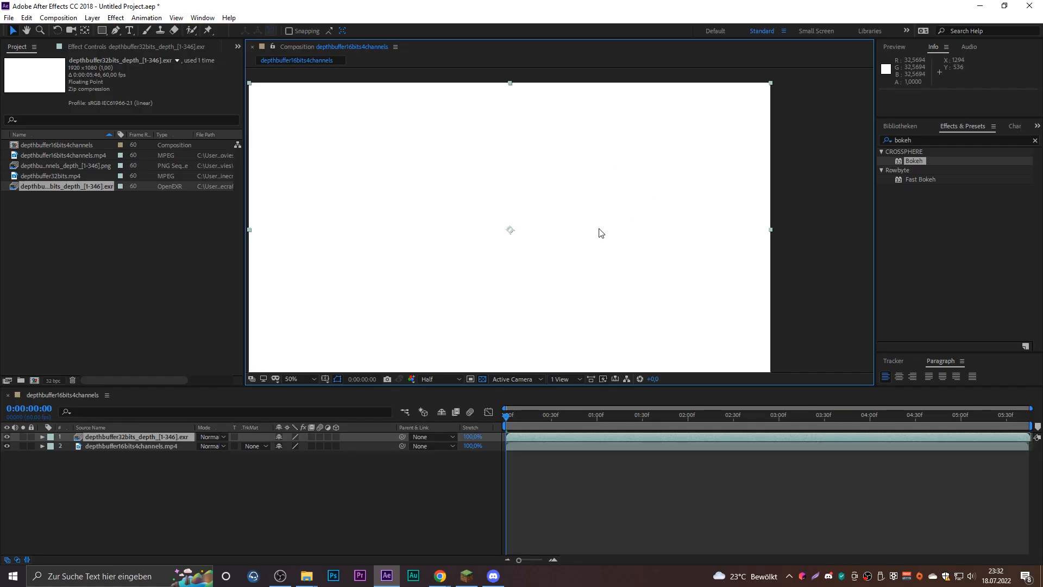
pyautogui.moveTo(599, 228); pyautogui.dragTo(631, 192, button='middle')
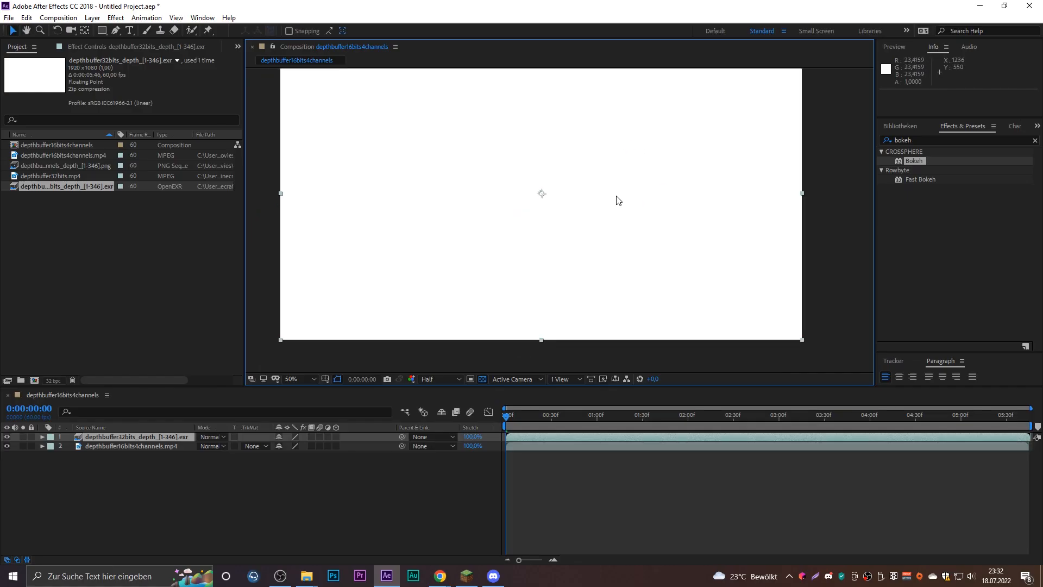
pyautogui.moveTo(607, 226); pyautogui.dragTo(619, 278, button='middle')
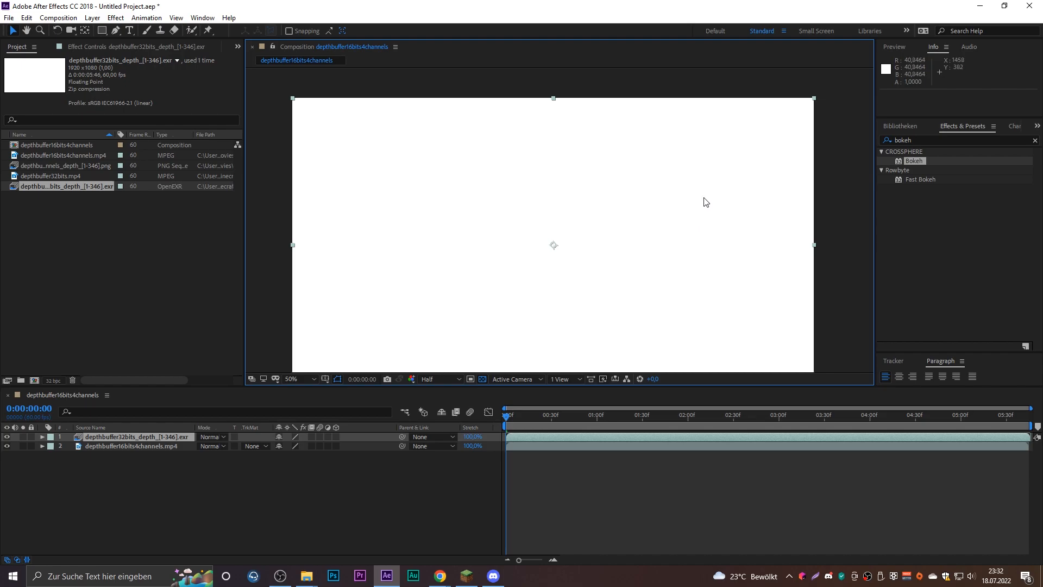
pyautogui.click(961, 140)
pyautogui.write('level')
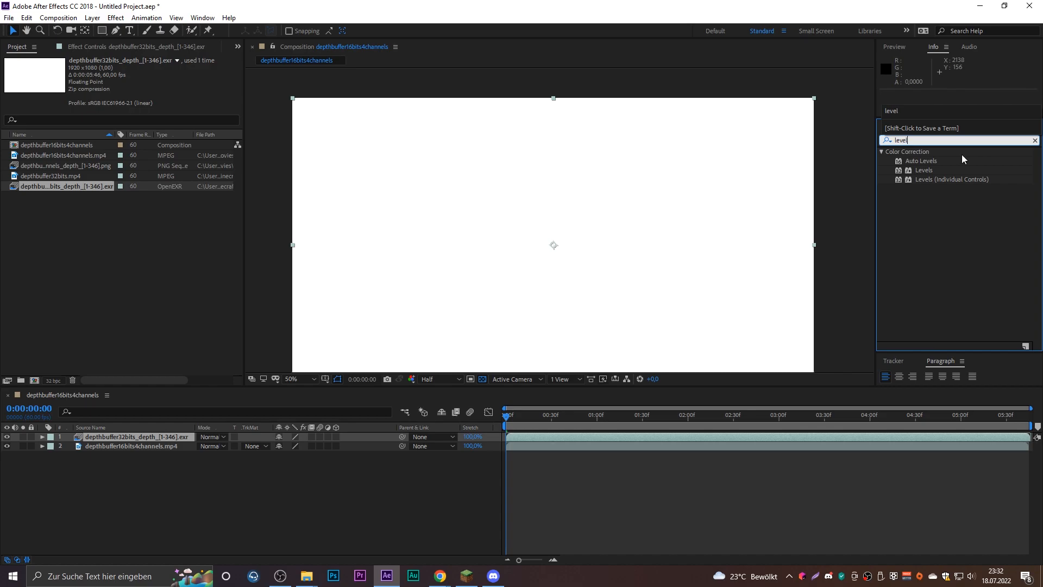
pyautogui.click(930, 168)
pyautogui.moveTo(925, 167); pyautogui.dragTo(130, 437)
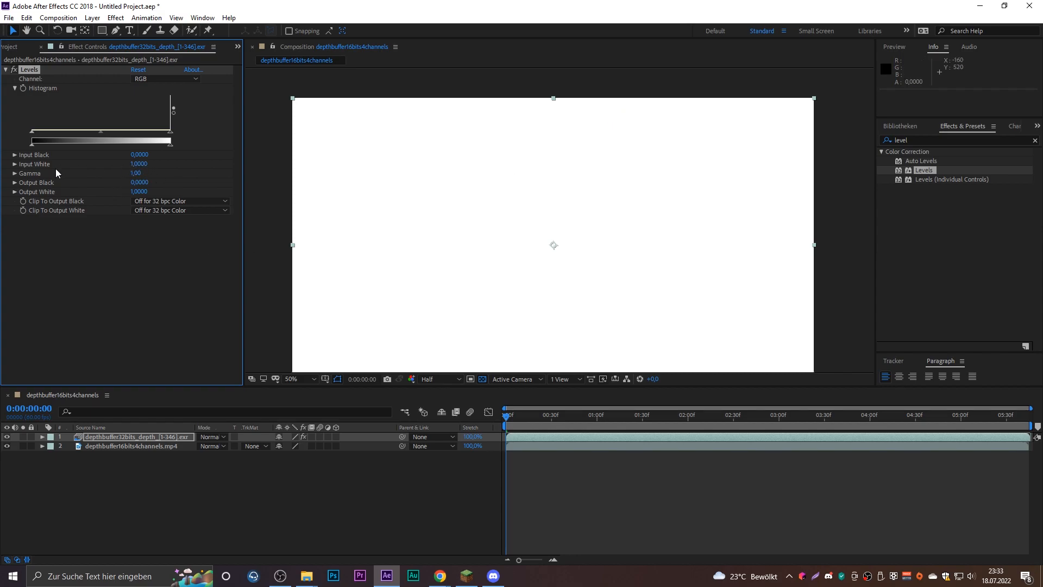
# Set the Input White of the EXR depth layer's Levels effect to 60
pyautogui.write('60')
pyautogui.press('Return')
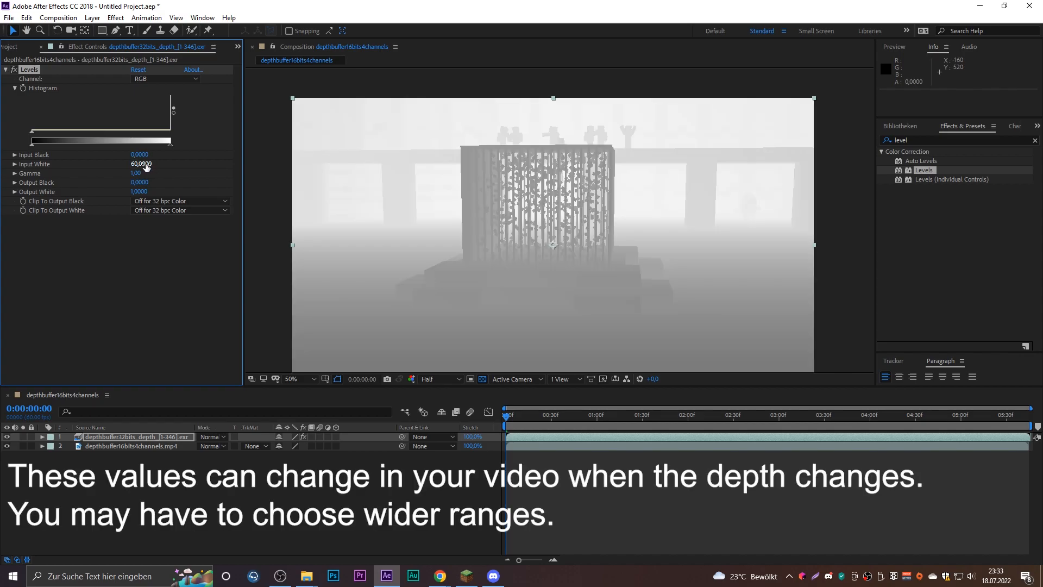
pyautogui.moveTo(413, 339); pyautogui.dragTo(428, 278)
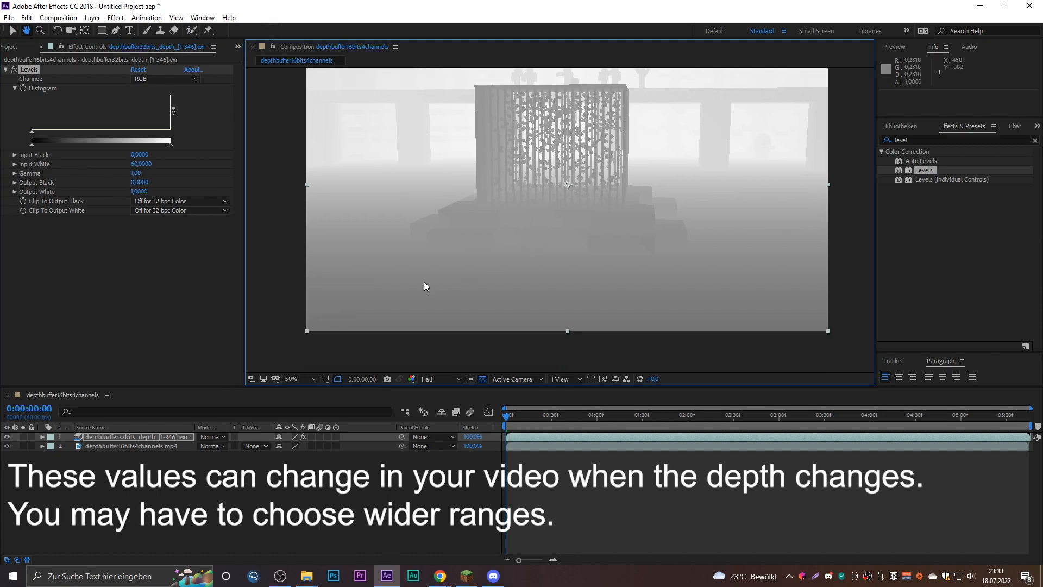
# Disable the Levels effect temporarily and examine the raw depth values along the lower edge of the image
pyautogui.click(14, 69)
pyautogui.moveTo(408, 322); pyautogui.dragTo(462, 208, button='middle')
pyautogui.scroll(1, 415, 315)
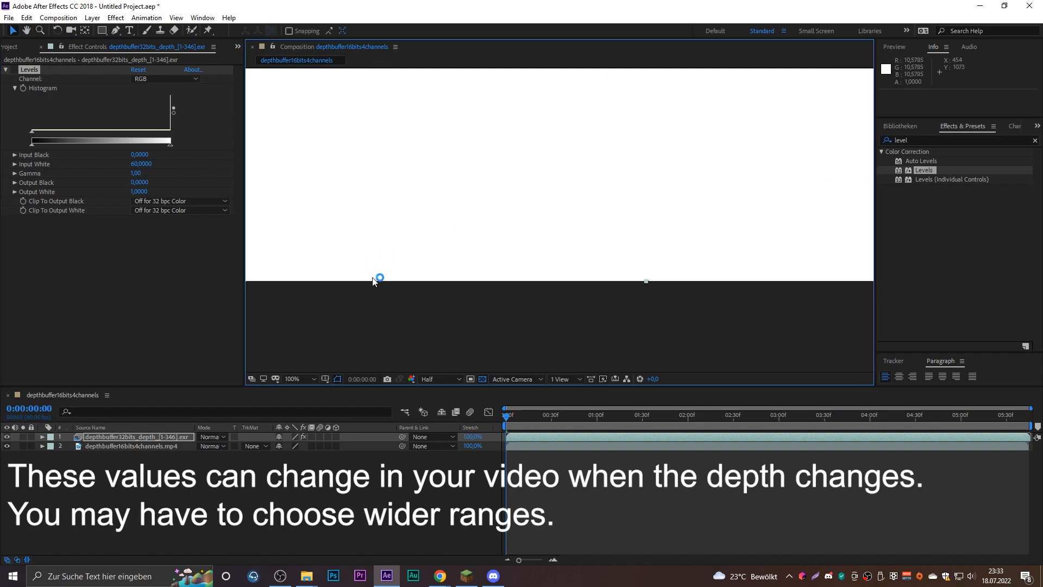
pyautogui.moveTo(370, 277); pyautogui.dragTo(544, 285, button='middle')
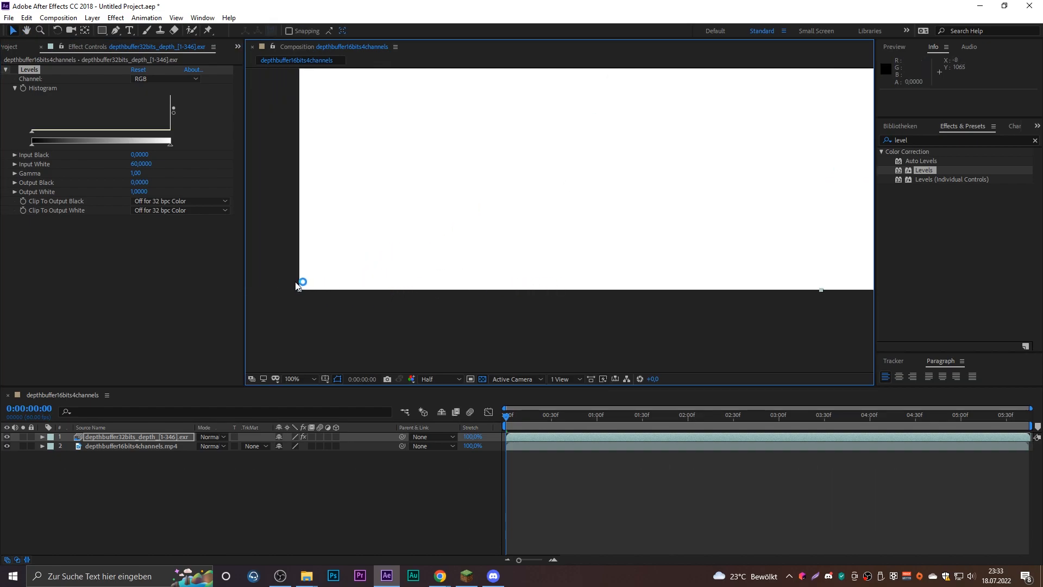
pyautogui.scroll(-6, 489, 234)
pyautogui.press('.')
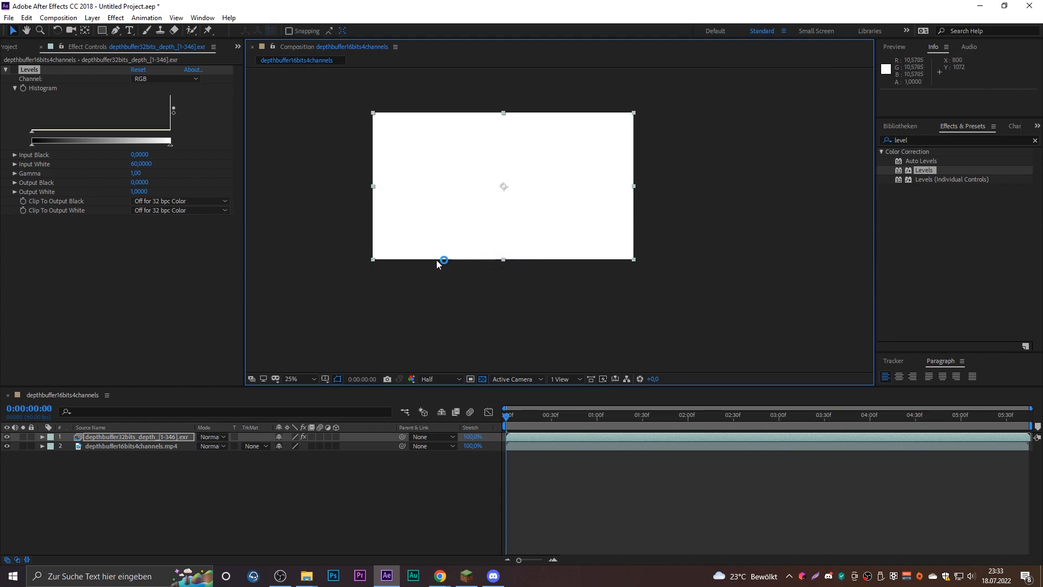
pyautogui.press('.')
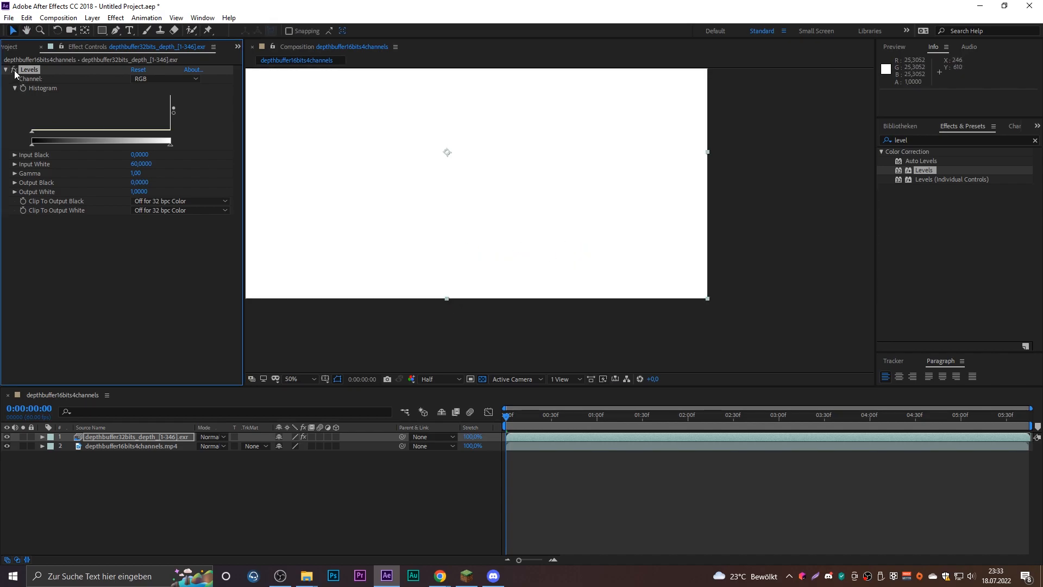
# Set the Input Black of the EXR depth layer's Levels effect to 10
pyautogui.click(140, 154)
pyautogui.write('10')
pyautogui.press('Return')
pyautogui.moveTo(477, 185); pyautogui.dragTo(561, 235, button='middle')
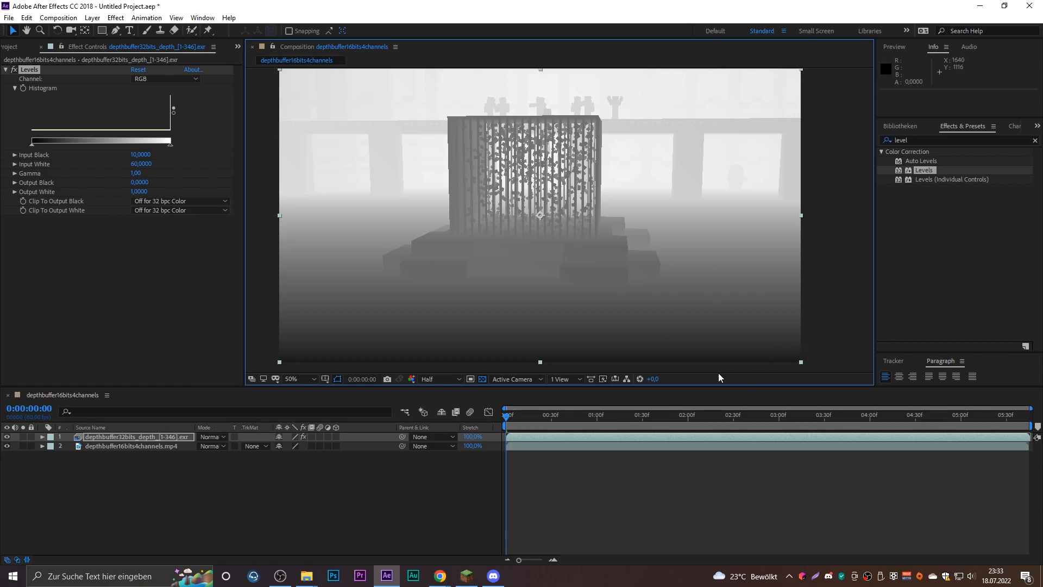
# Examine the levels-adjusted depth map from the foreground floor to the figures and wall in the background
pyautogui.moveTo(722, 362); pyautogui.dragTo(696, 312, button='middle')
pyautogui.scroll(1, 695, 318)
pyautogui.moveTo(663, 211); pyautogui.dragTo(705, 342, button='middle')
pyautogui.scroll(-1, 705, 342)
pyautogui.moveTo(628, 183); pyautogui.dragTo(623, 264, button='middle')
pyautogui.scroll(1, 622, 264)
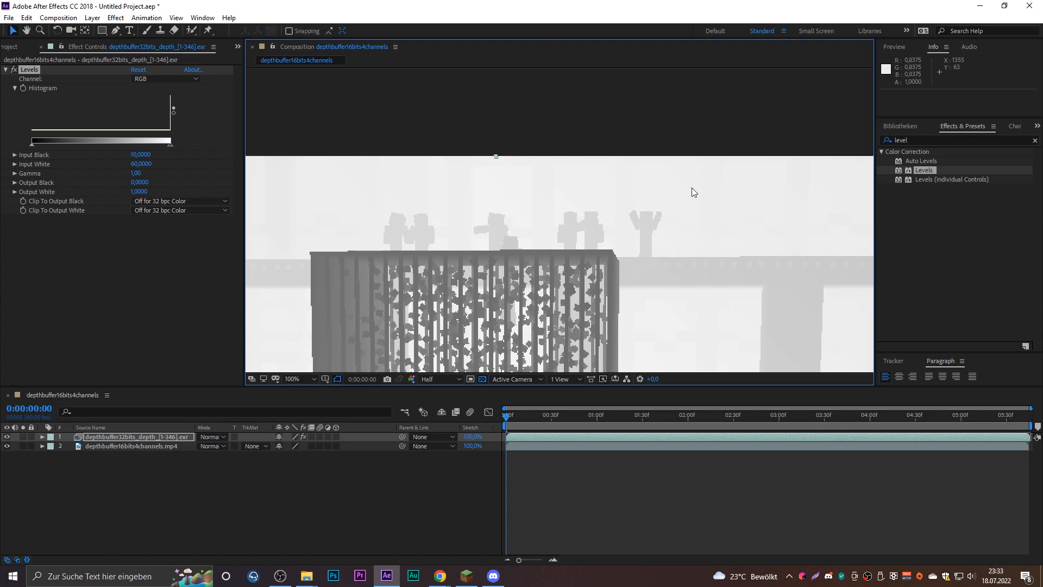
pyautogui.scroll(-1, 576, 278)
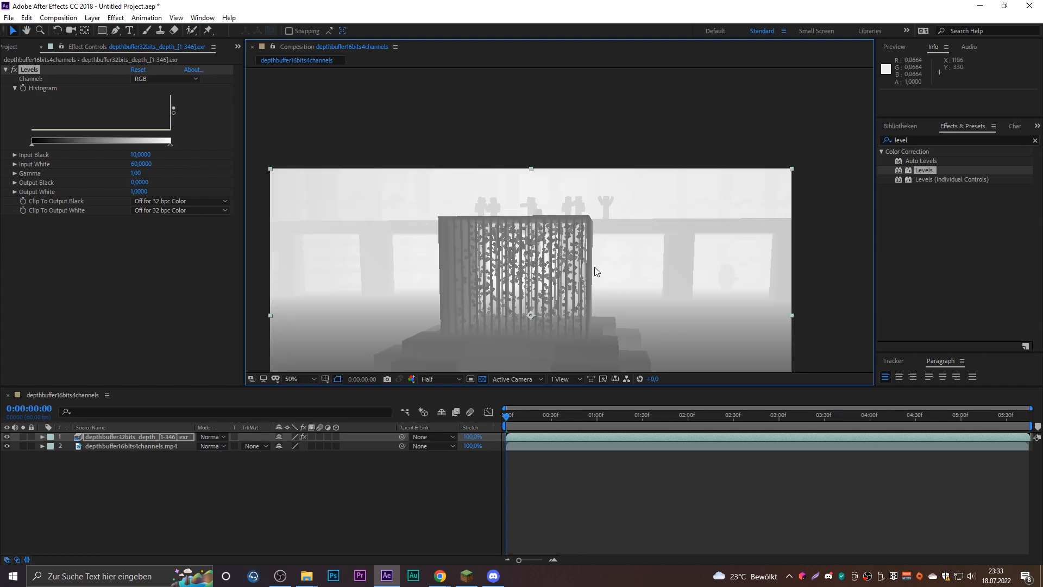
pyautogui.moveTo(593, 262); pyautogui.dragTo(595, 220, button='middle')
pyautogui.scroll(1, 594, 221)
pyautogui.scroll(-1, 568, 265)
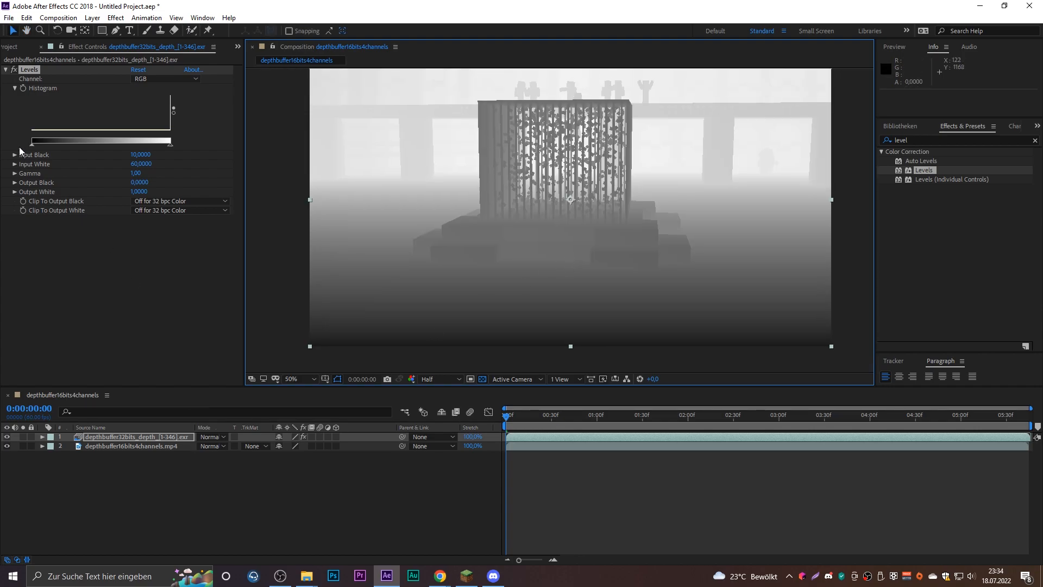
# Hide the EXR depth layer and apply the Bokeh effect to the depthbuffer16bits4channels.mp4 layer
pyautogui.click(97, 444)
pyautogui.click(7, 437)
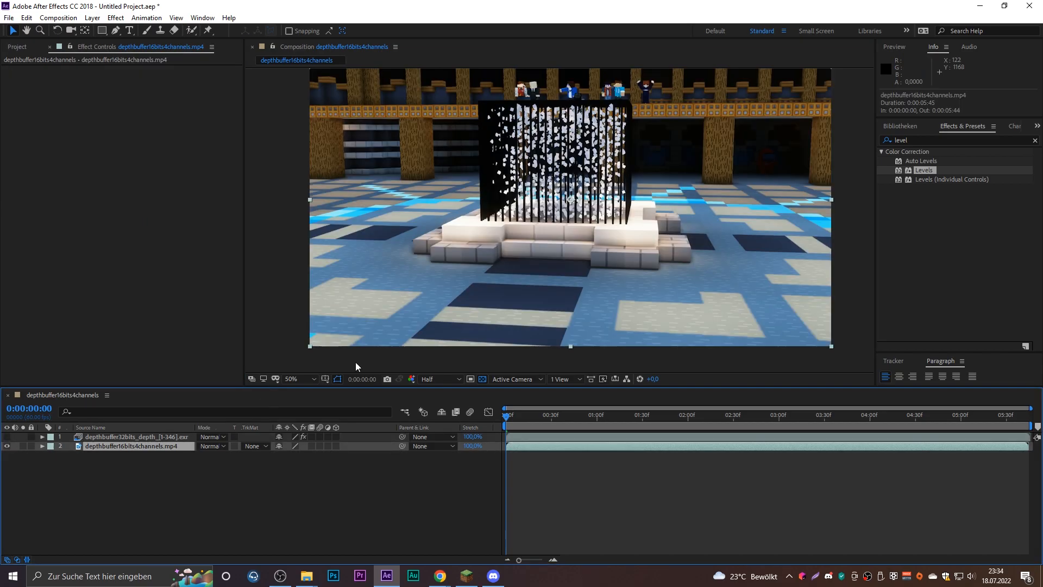
pyautogui.doubleClick(918, 139)
pyautogui.write('bokeh')
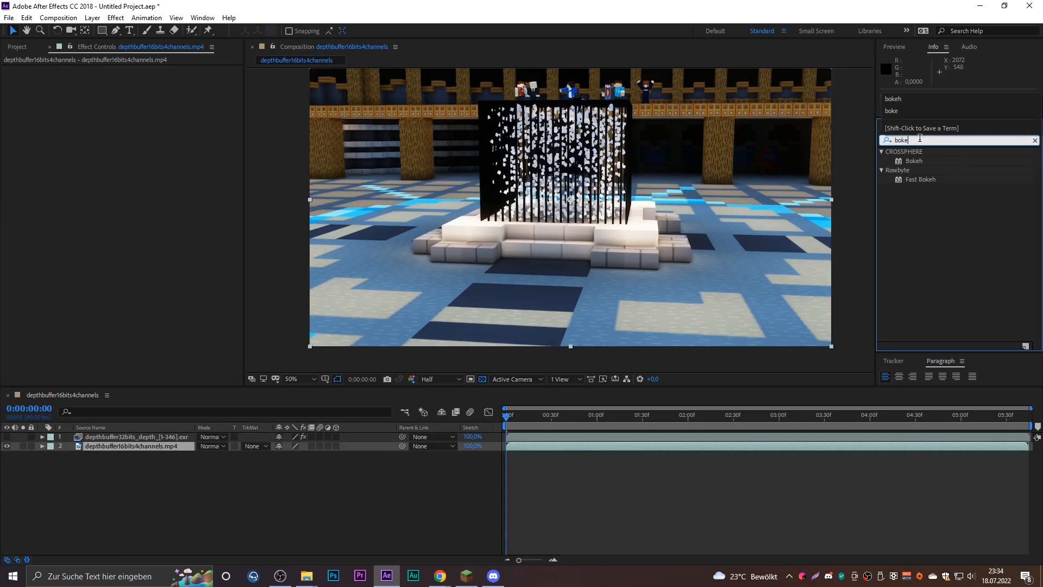
pyautogui.moveTo(915, 161); pyautogui.dragTo(109, 446)
# Choose the depthbuffer32bits_depth EXR layer as the Bokeh effect's depth map
pyautogui.click(161, 157)
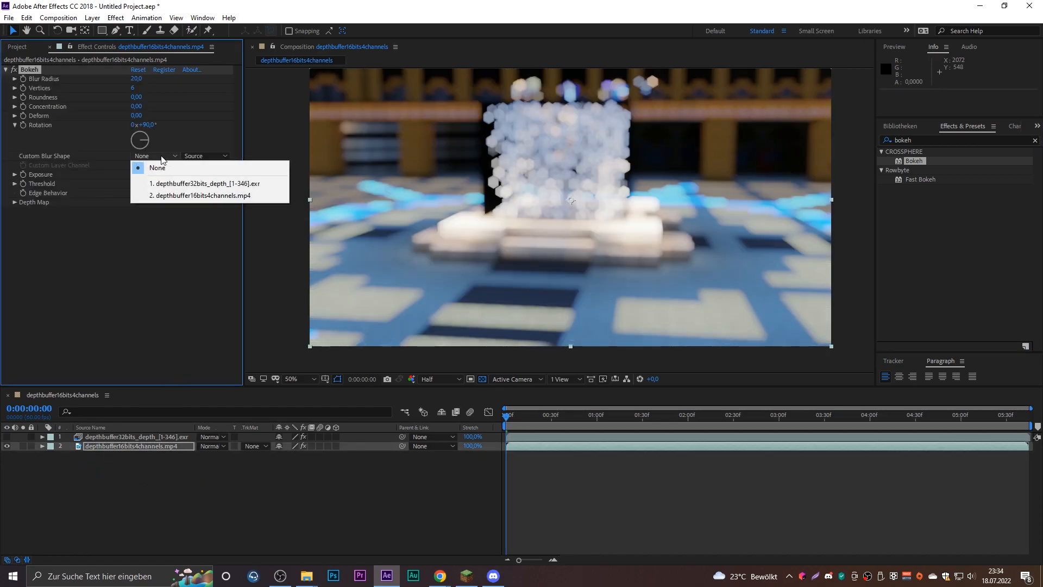
pyautogui.click(132, 239)
pyautogui.click(15, 203)
pyautogui.click(153, 211)
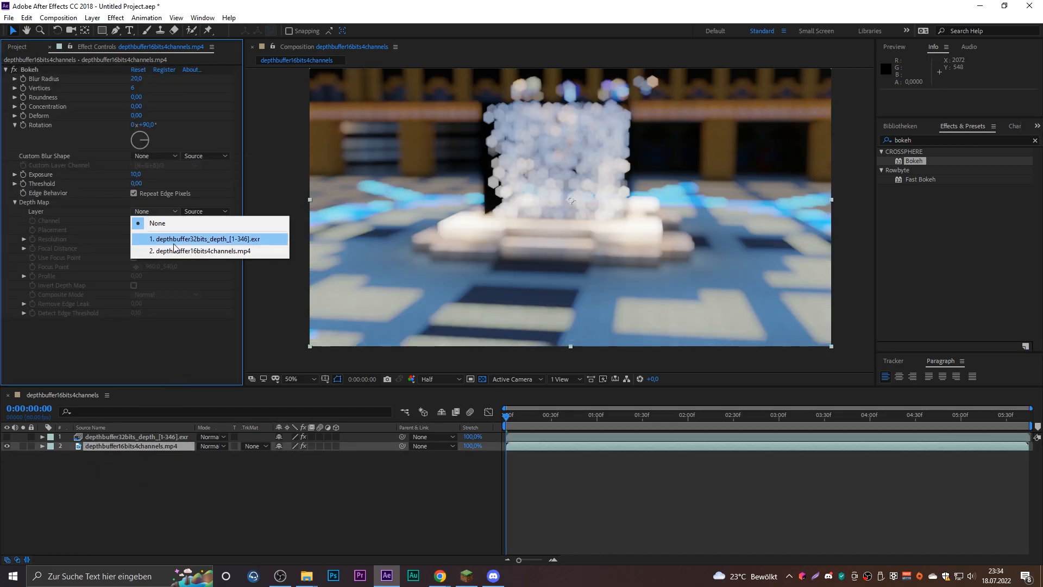
pyautogui.click(174, 235)
# Try Effects & Masks as the depth map layer's source, and return it to Source
pyautogui.click(206, 212)
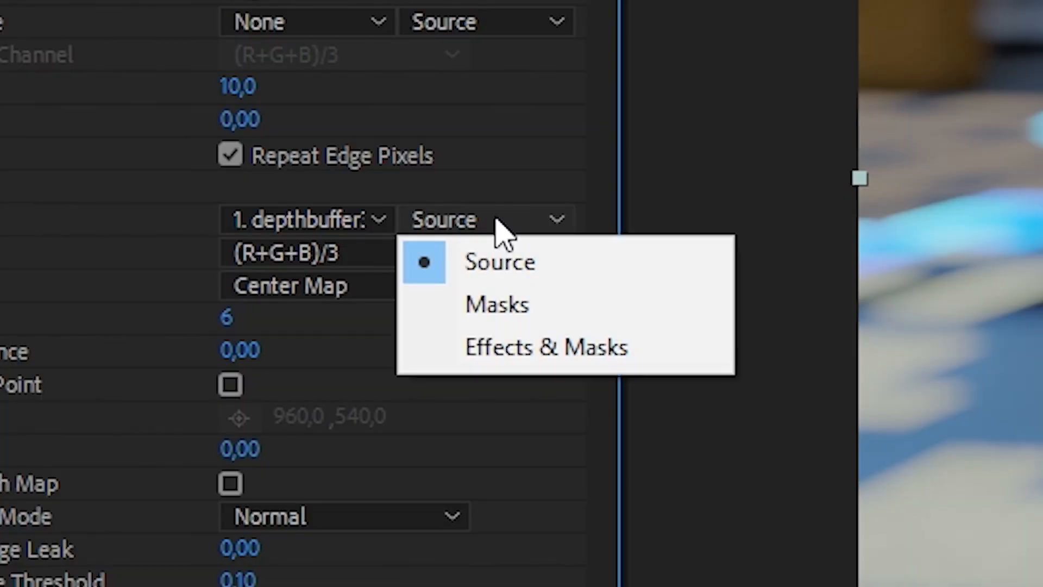
pyautogui.click(550, 348)
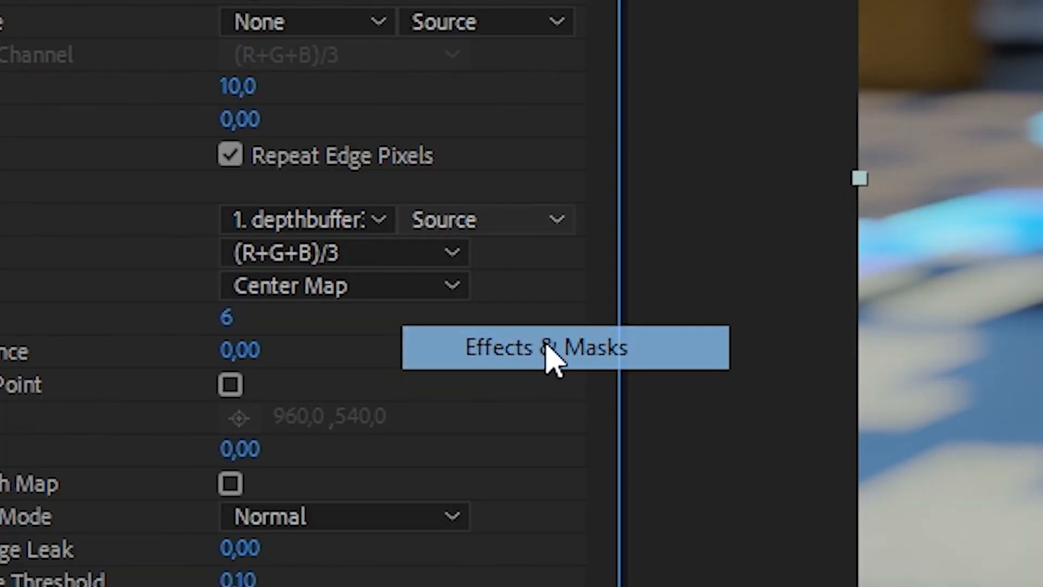
pyautogui.click(507, 221)
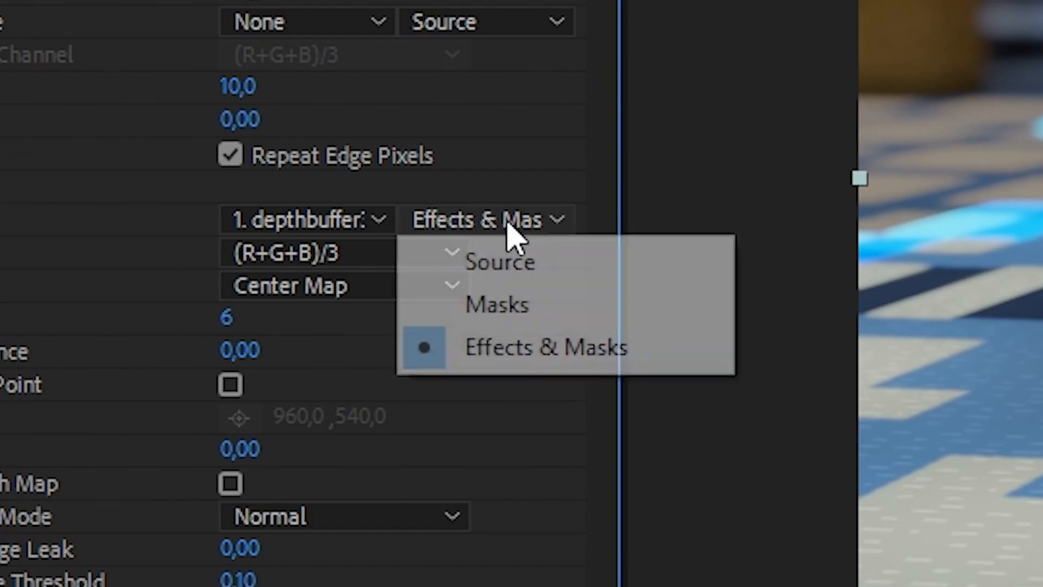
pyautogui.click(525, 263)
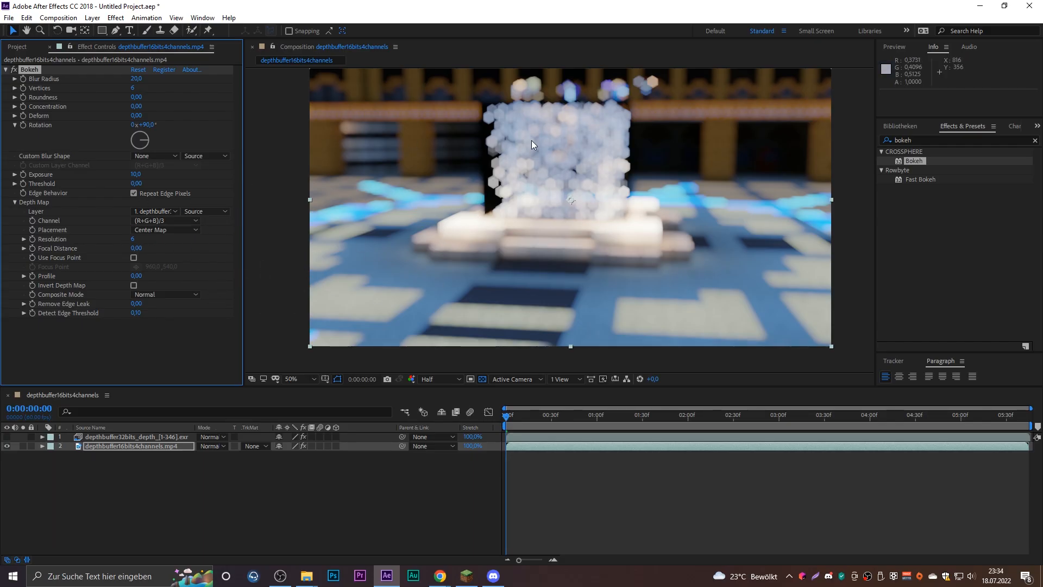
# Have the depth map read Effects & Masks and use a focus point placed on the floor before the cage at about 624, 846
pyautogui.click(134, 257)
pyautogui.click(206, 212)
pyautogui.click(228, 244)
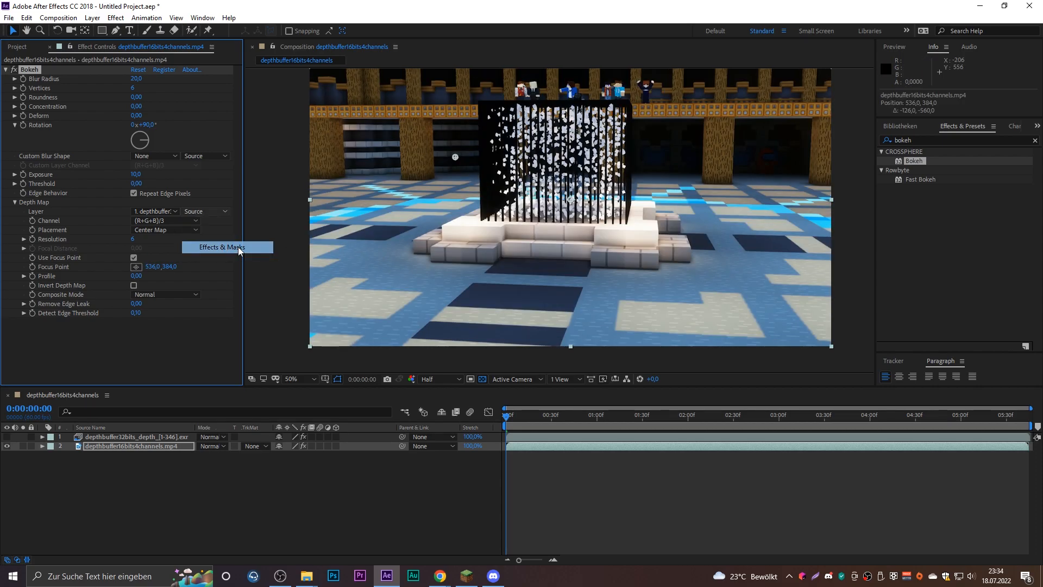
pyautogui.moveTo(458, 161); pyautogui.dragTo(481, 281)
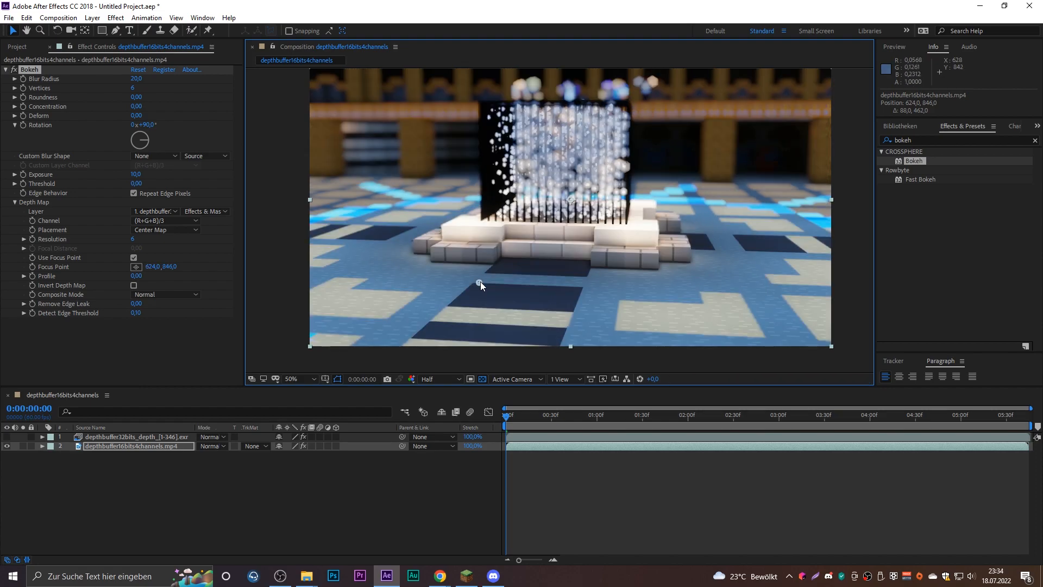
pyautogui.click(207, 212)
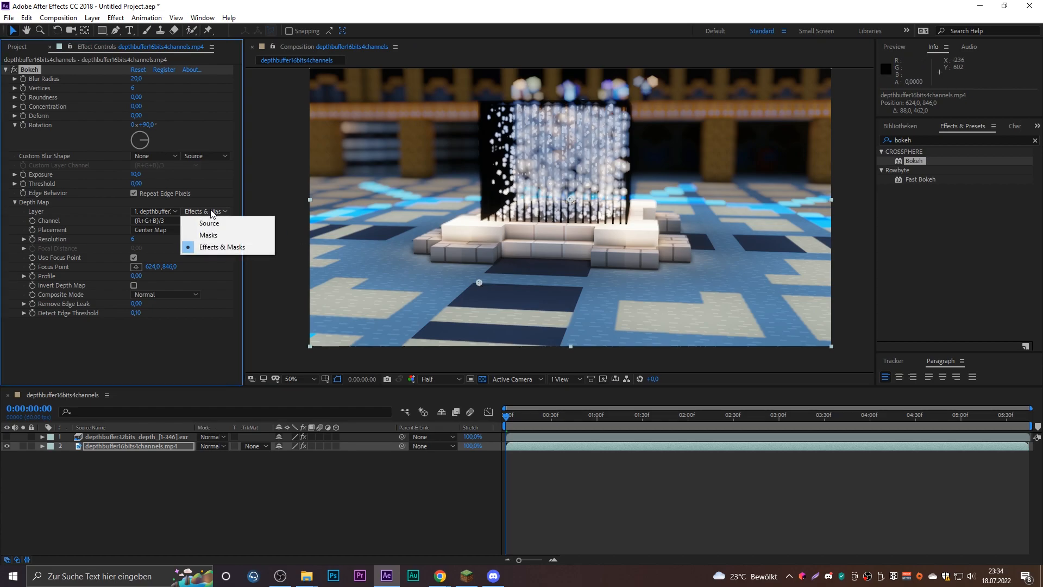
pyautogui.click(177, 334)
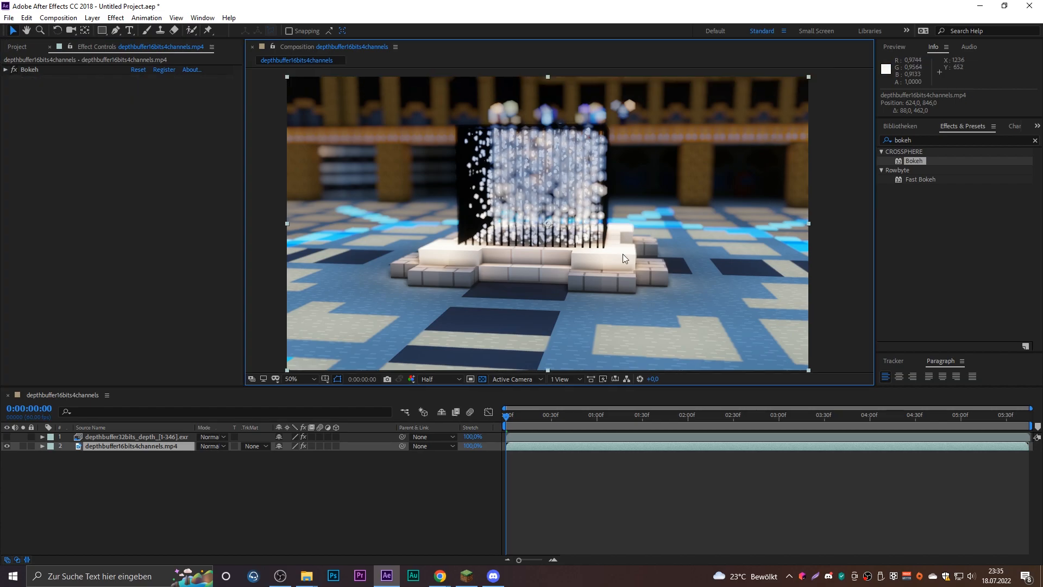
# Add a second Levels effect to the EXR depth layer and remove it again
pyautogui.moveTo(588, 254); pyautogui.dragTo(605, 258, button='middle')
pyautogui.click(955, 140)
pyautogui.write('level')
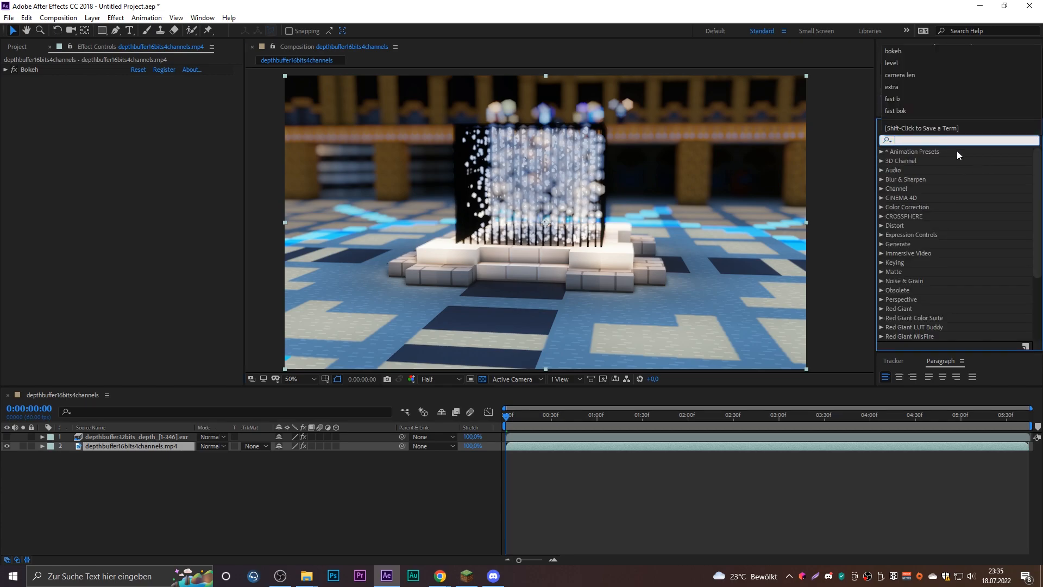
pyautogui.moveTo(926, 170); pyautogui.dragTo(136, 436)
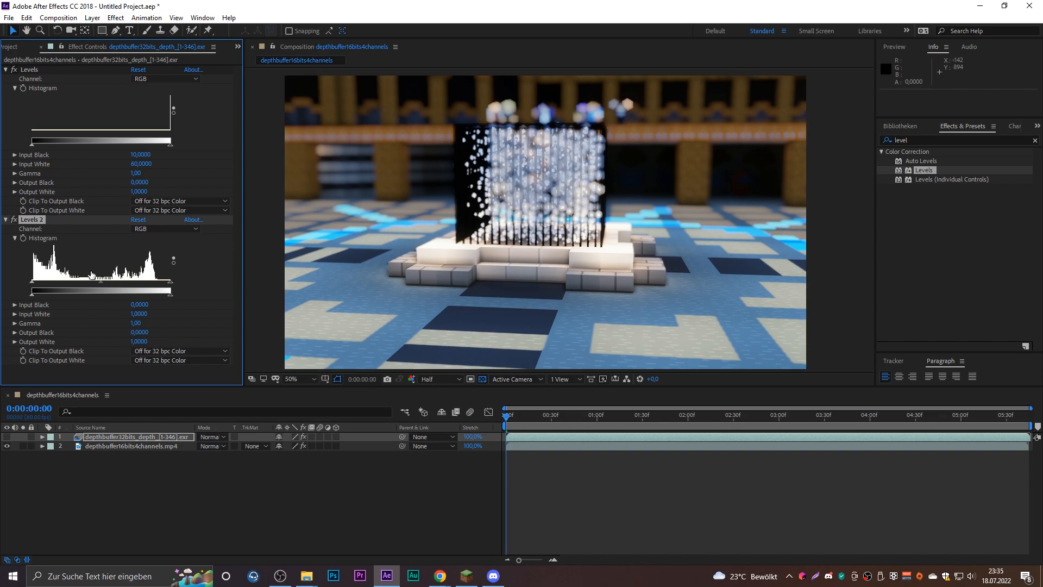
pyautogui.press('Delete')
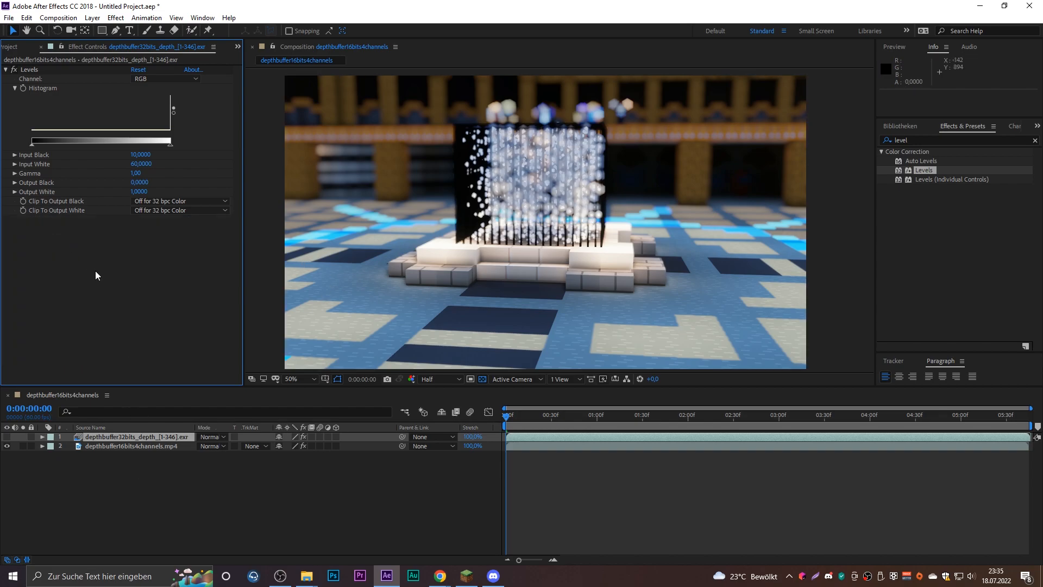
# Duplicate the EXR depth layer together with its Levels effect
pyautogui.click(7, 70)
pyautogui.click(122, 436)
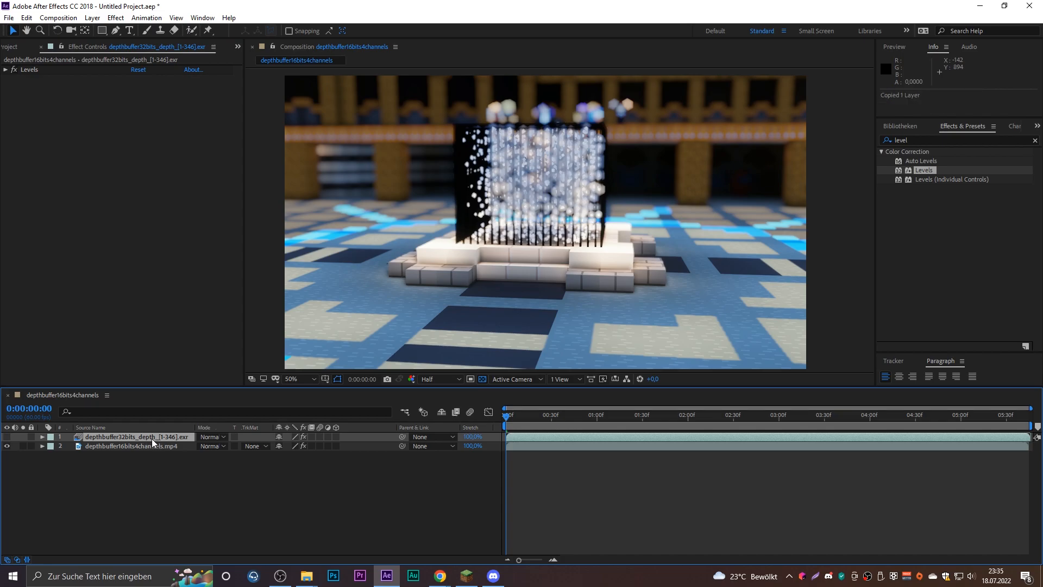
pyautogui.hotkey('ctrl', 'd')
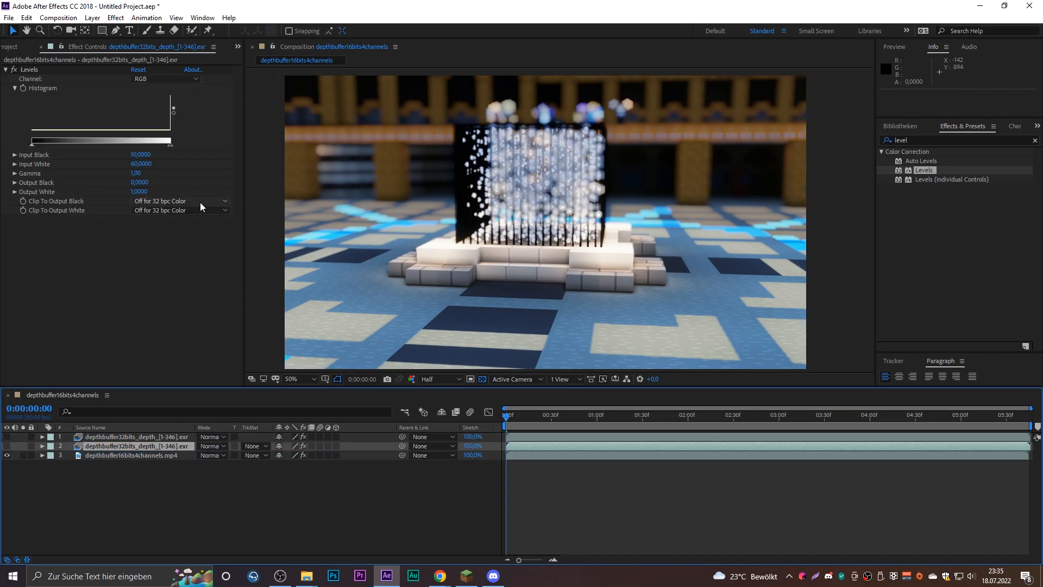
# Show the lower EXR depth layer and give it a second Levels effect with Input Black at 0,5
pyautogui.moveTo(924, 170); pyautogui.dragTo(171, 444)
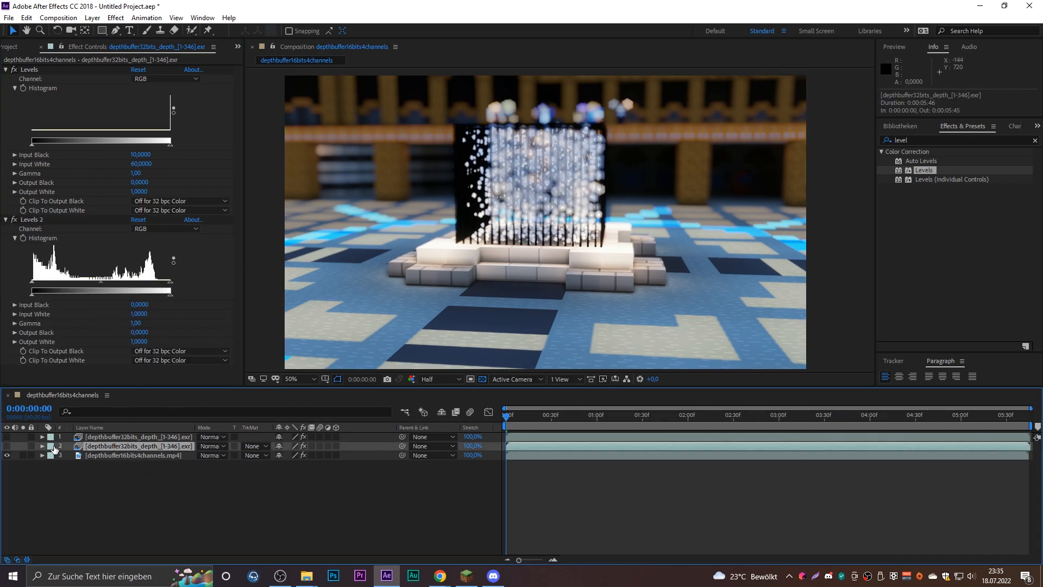
pyautogui.click(7, 446)
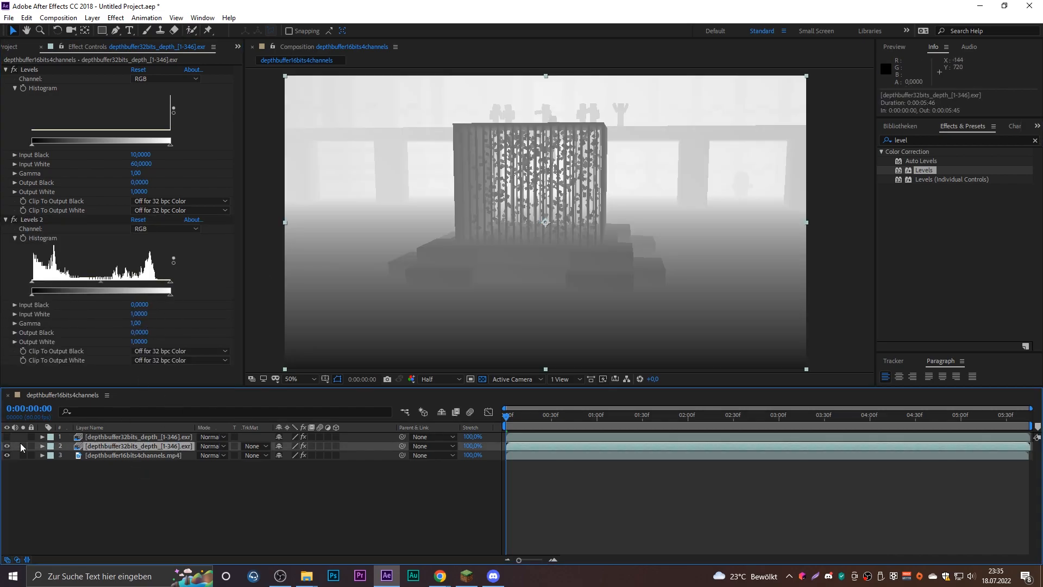
pyautogui.click(141, 305)
pyautogui.write('0,5')
pyautogui.press('Tab')
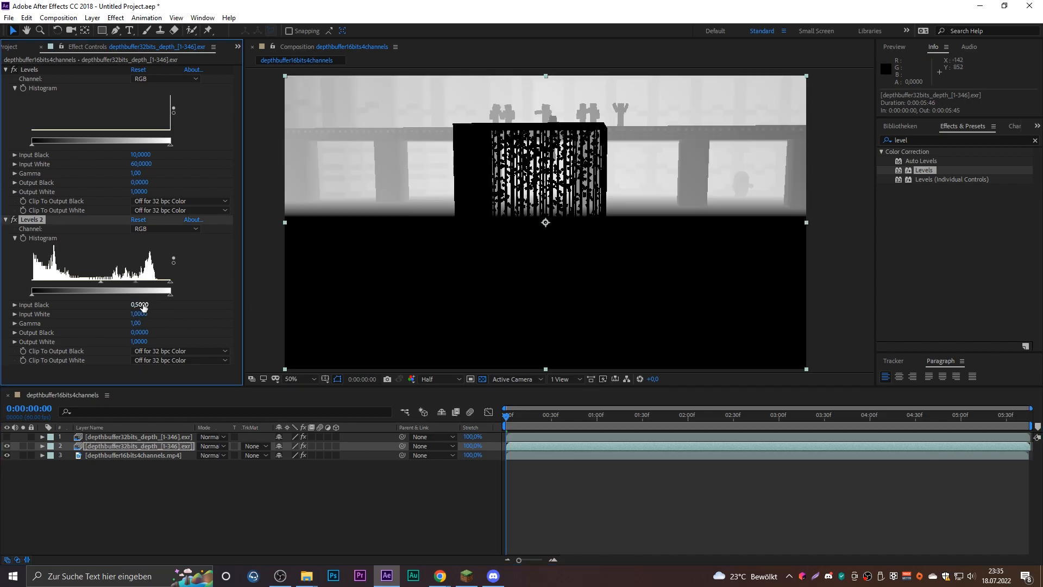
# Set the second Levels effect's Input White to 0,5 on the lower EXR depth layer
pyautogui.write('0,5')
pyautogui.press('Return')
pyautogui.moveTo(531, 223); pyautogui.dragTo(522, 263, button='middle')
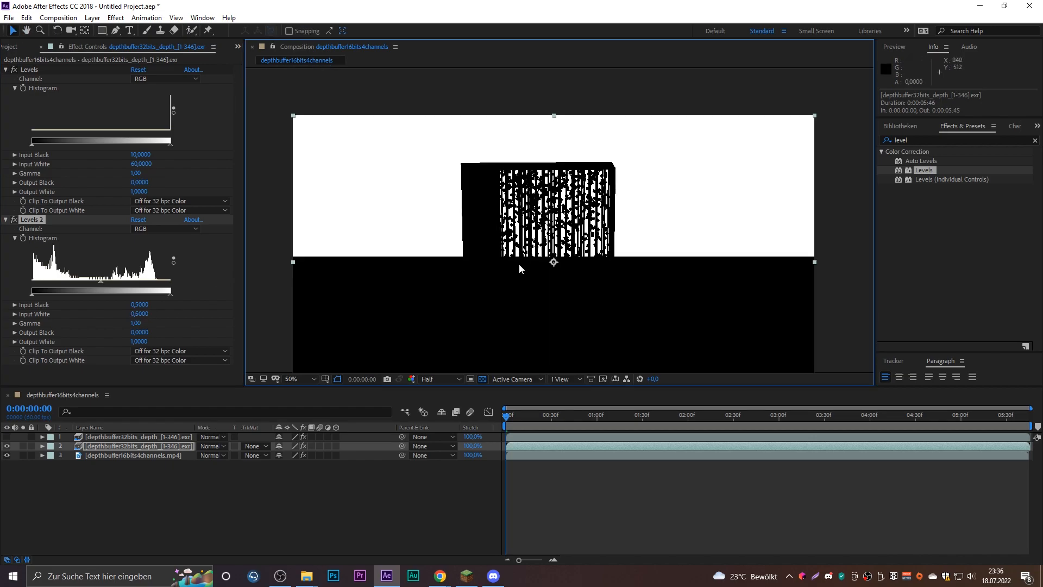
# Set the track matte of the depthbuffer16bits4channels.mp4 layer to Luma Matte using the EXR depth layer above it
pyautogui.click(247, 476)
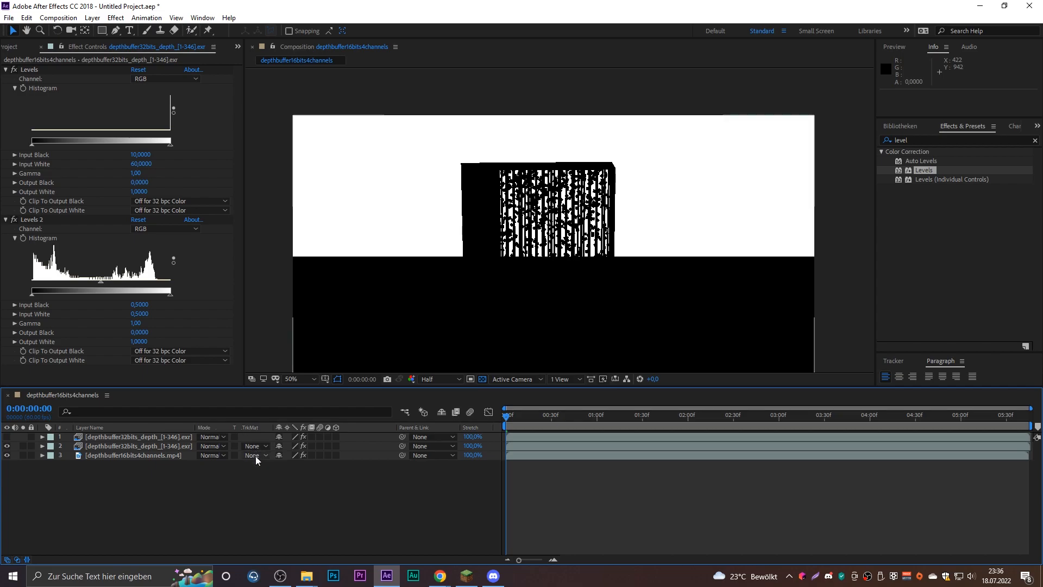
pyautogui.click(255, 455)
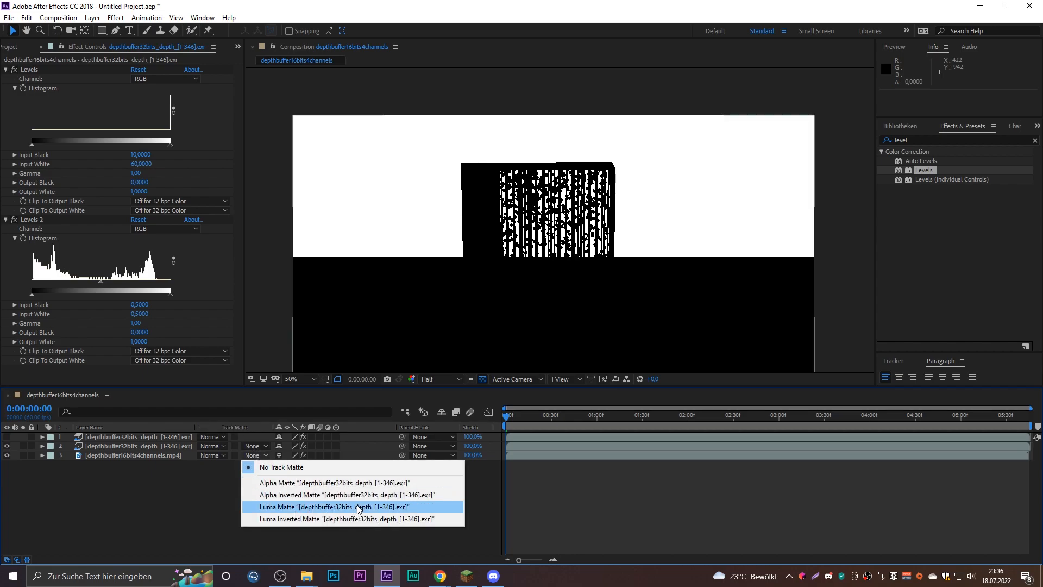
pyautogui.click(397, 508)
pyautogui.moveTo(524, 269)
pyautogui.mouseDown(button='middle')
pyautogui.moveTo(521, 237)
pyautogui.moveTo(605, 284)
pyautogui.moveTo(513, 274)
pyautogui.mouseUp(button='middle')
pyautogui.scroll(1, 520, 237)
pyautogui.scroll(-1, 574, 283)
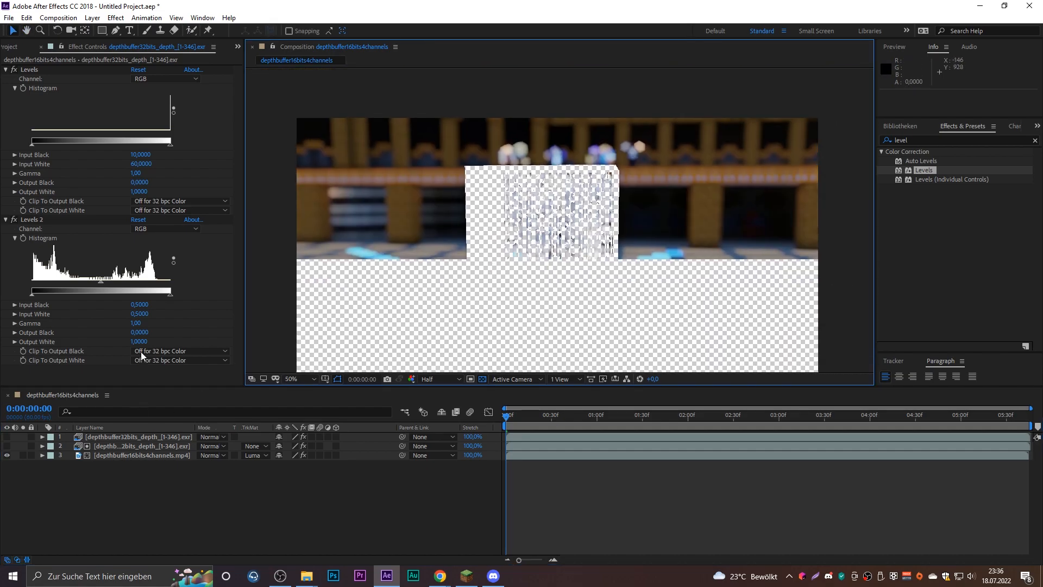
# Lower the second Levels effect's Input Black to 0,27 and its Input White to 0,25
pyautogui.moveTo(142, 305)
pyautogui.mouseDown()
pyautogui.moveTo(132, 322)
pyautogui.moveTo(142, 308)
pyautogui.moveTo(165, 310)
pyautogui.moveTo(131, 313)
pyautogui.mouseUp()
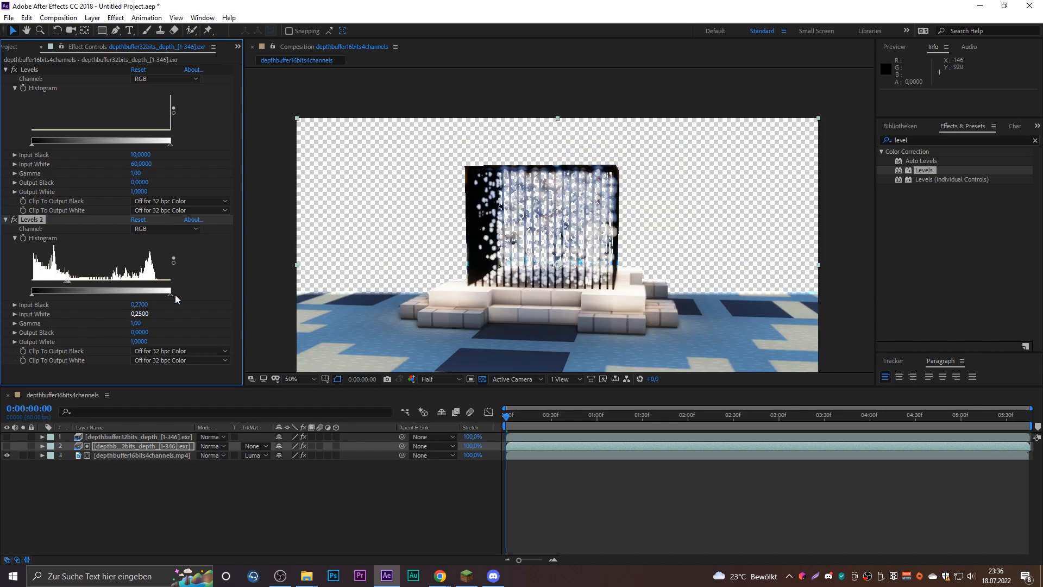
pyautogui.moveTo(514, 311); pyautogui.dragTo(534, 275, button='middle')
pyautogui.scroll(-2, 559, 285)
pyautogui.scroll(2, 562, 283)
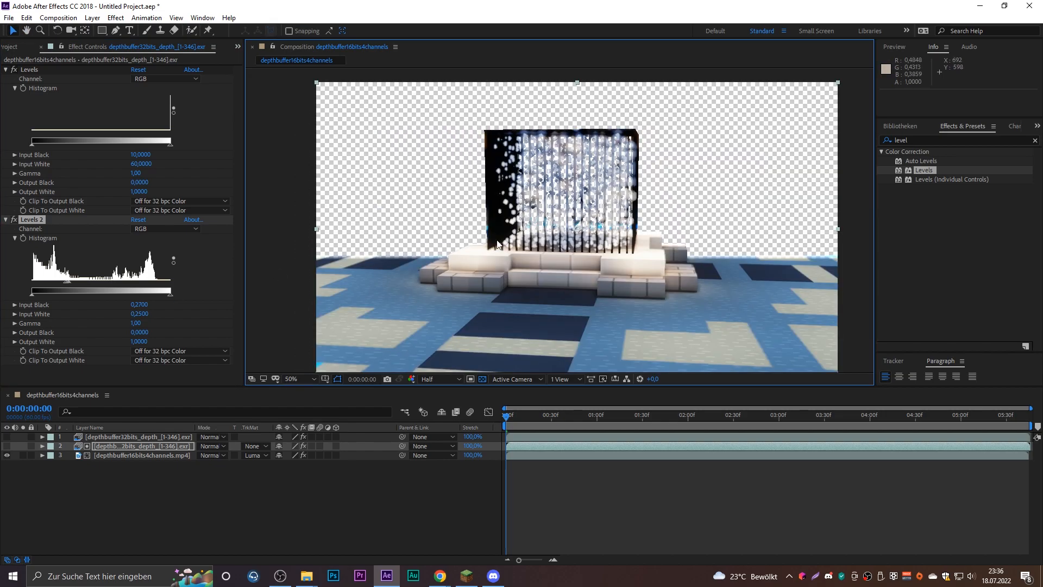
pyautogui.moveTo(570, 243); pyautogui.dragTo(580, 266, button='middle')
pyautogui.scroll(1, 580, 266)
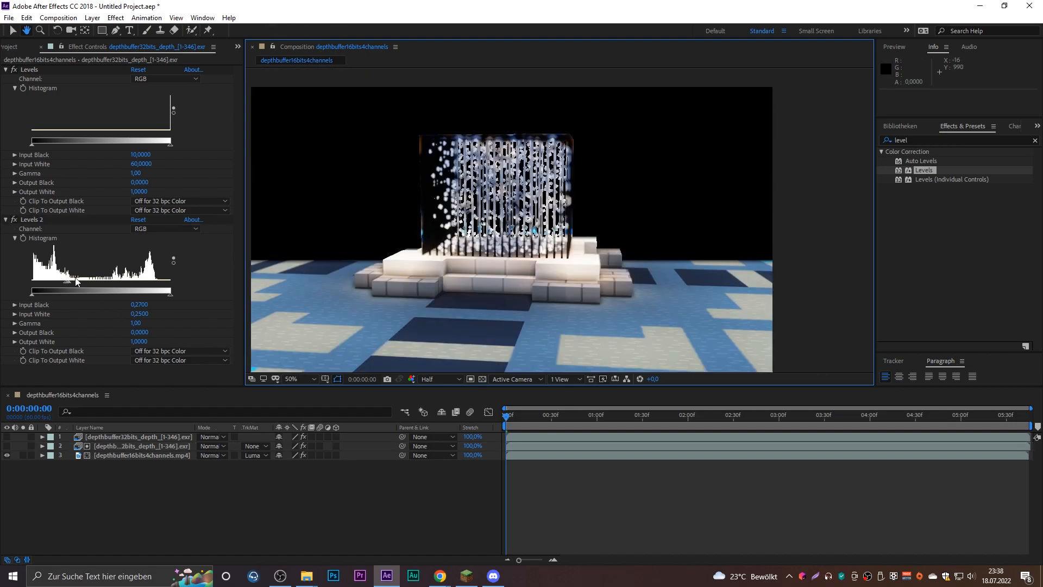
# Delete the second Levels effect from the lower EXR depth layer
pyautogui.press('v')
pyautogui.click(31, 220)
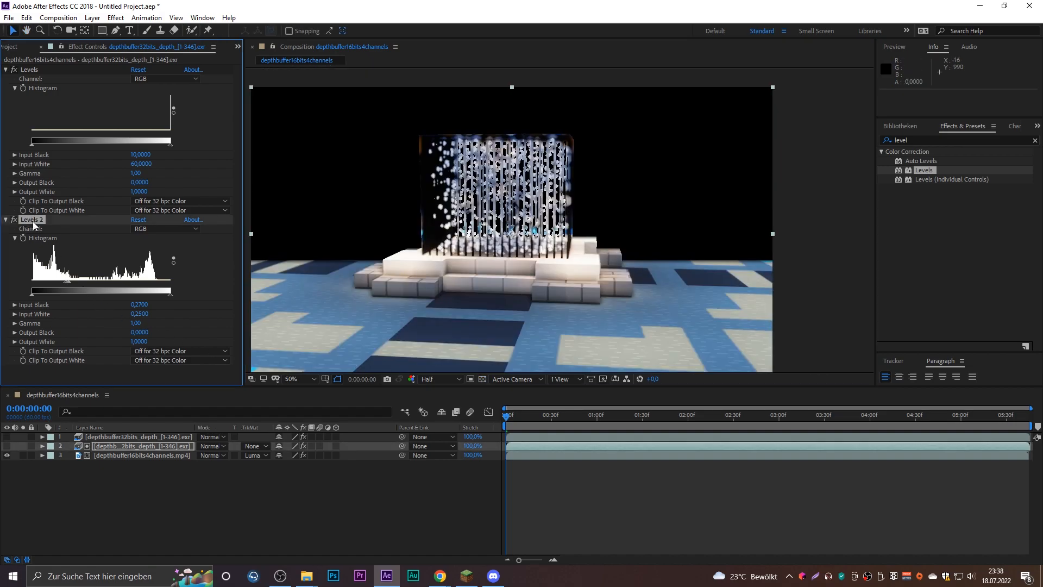
pyautogui.press('Delete')
pyautogui.moveTo(564, 254); pyautogui.dragTo(580, 261, button='middle')
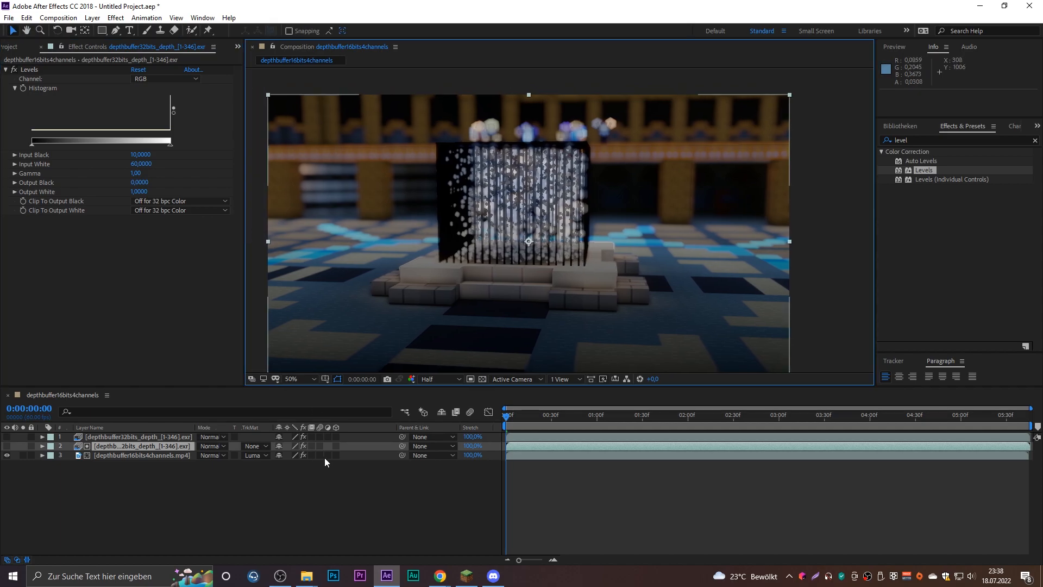
pyautogui.moveTo(472, 324); pyautogui.dragTo(513, 312, button='middle')
# Set the depthbuffer16bits4channels.mp4 layer back to No Track Matte
pyautogui.click(230, 461)
pyautogui.click(254, 455)
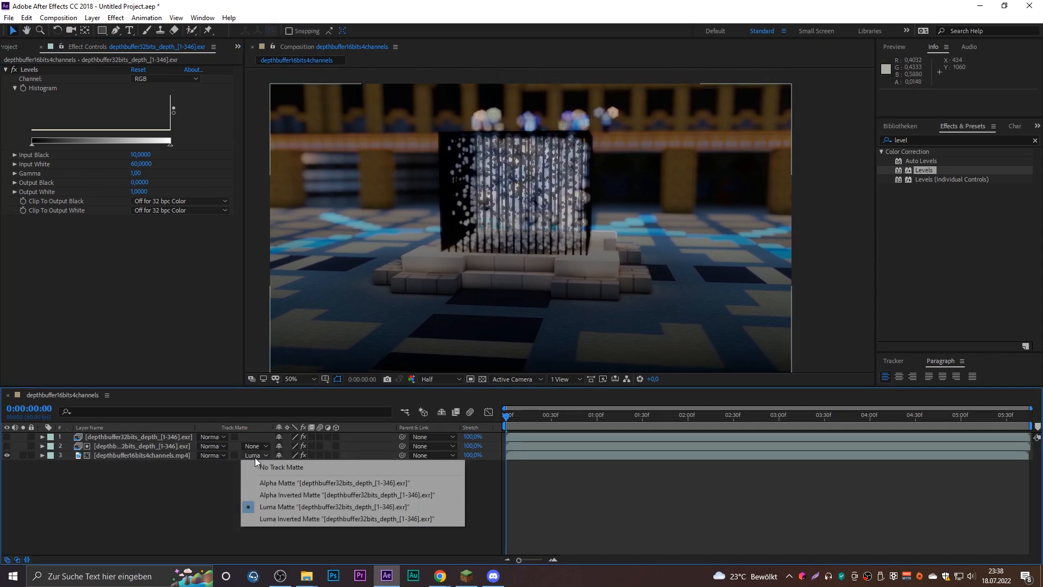
pyautogui.click(270, 465)
# Create an adjustment layer and place it directly above the depthbuffer16bits4channels.mp4 layer, below both EXR depth layers
pyautogui.rightClick(203, 466)
pyautogui.moveTo(249, 347)
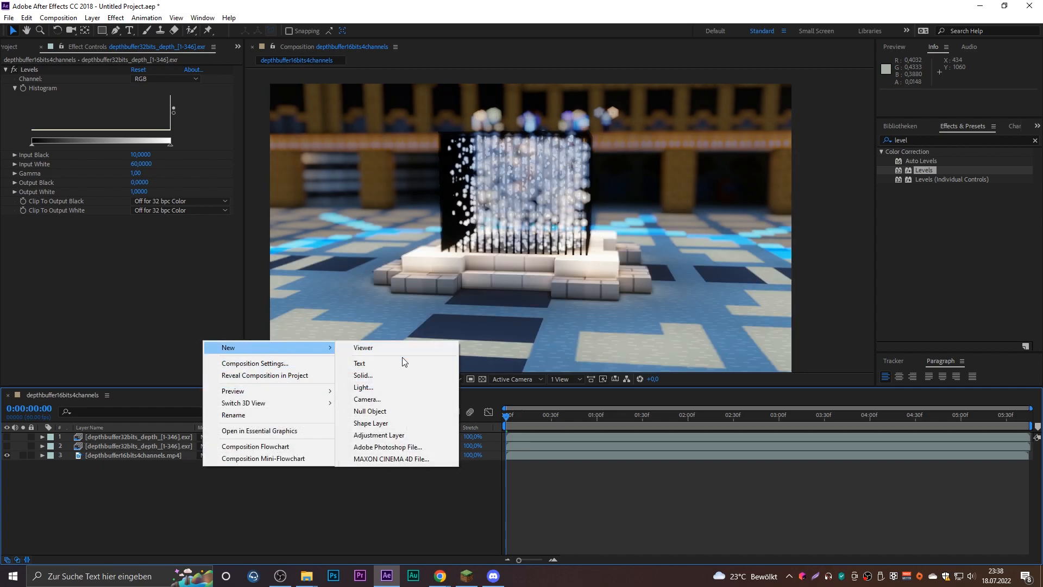
pyautogui.click(392, 437)
pyautogui.moveTo(136, 436); pyautogui.dragTo(134, 458)
# Find the Hue/Saturation effect and apply it to the adjustment layer
pyautogui.click(926, 140)
pyautogui.press('BackSpace')
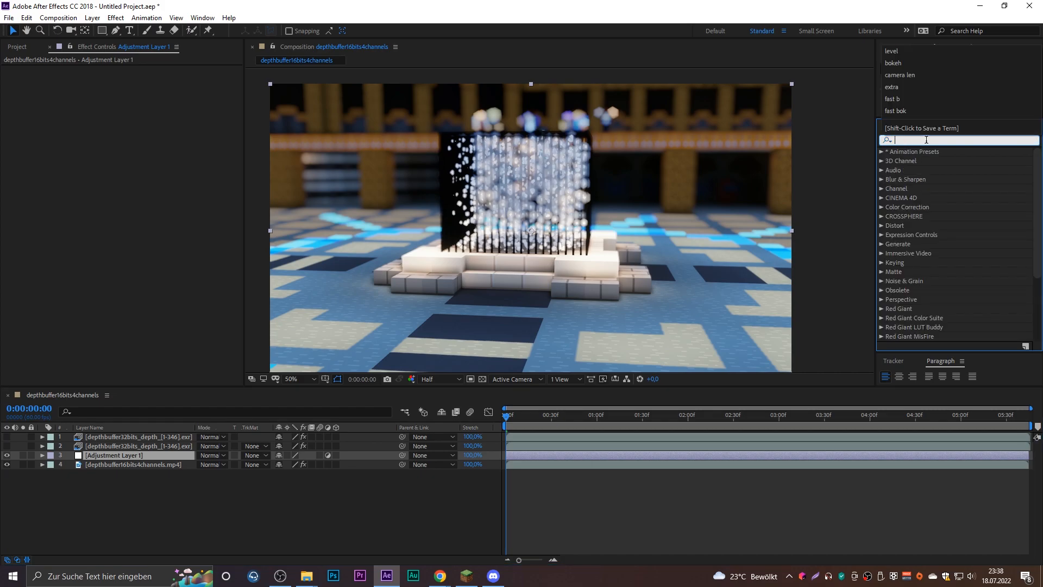
pyautogui.write('desa')
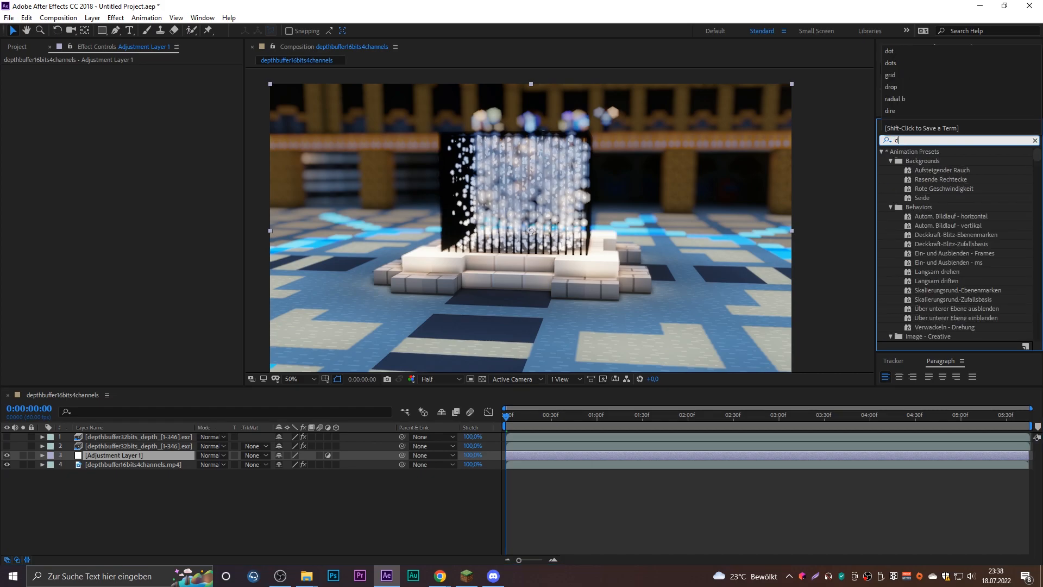
pyautogui.press('BackSpace')
pyautogui.press('BackSpace')
pyautogui.press('BackSpace')
pyautogui.press('BackSpace')
pyautogui.write('satur')
pyautogui.moveTo(945, 161); pyautogui.dragTo(141, 450)
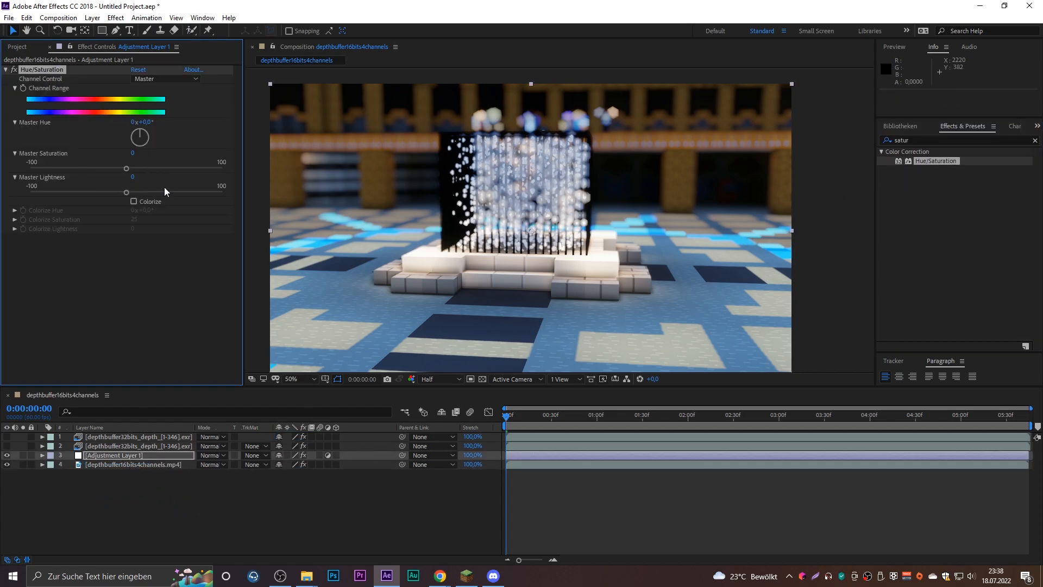
# Set the adjustment layer's Master Saturation to -98 and Master Lightness to about -31
pyautogui.moveTo(83, 169); pyautogui.dragTo(28, 173)
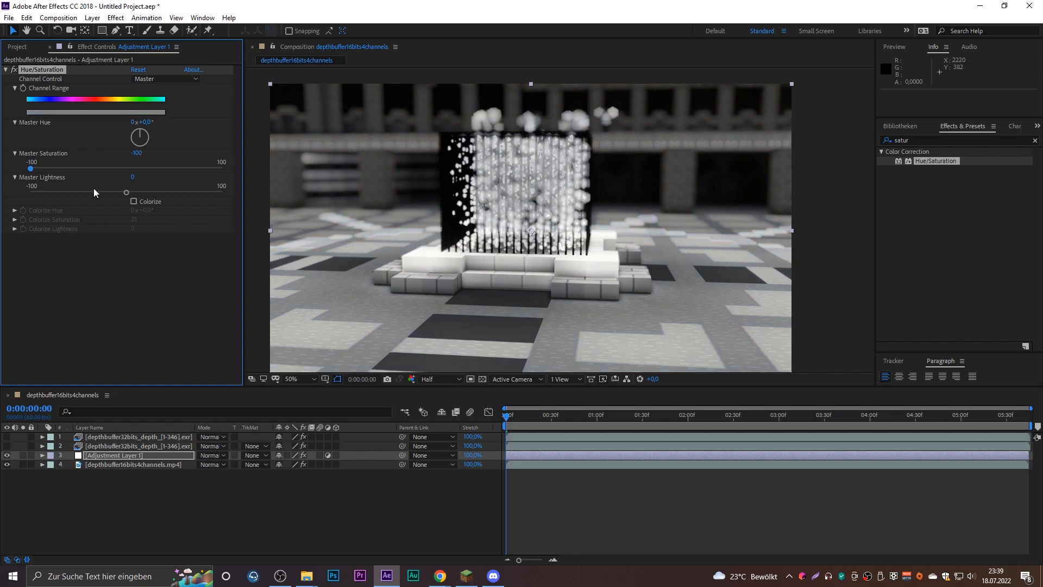
pyautogui.hotkey('ctrl', 'z')
pyautogui.click(60, 169)
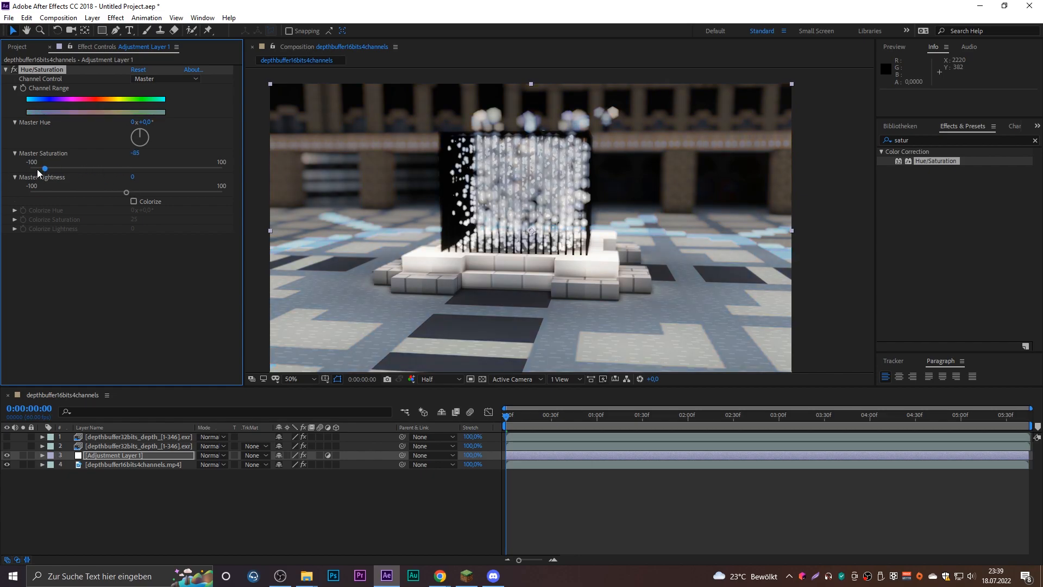
pyautogui.moveTo(124, 191); pyautogui.dragTo(97, 193)
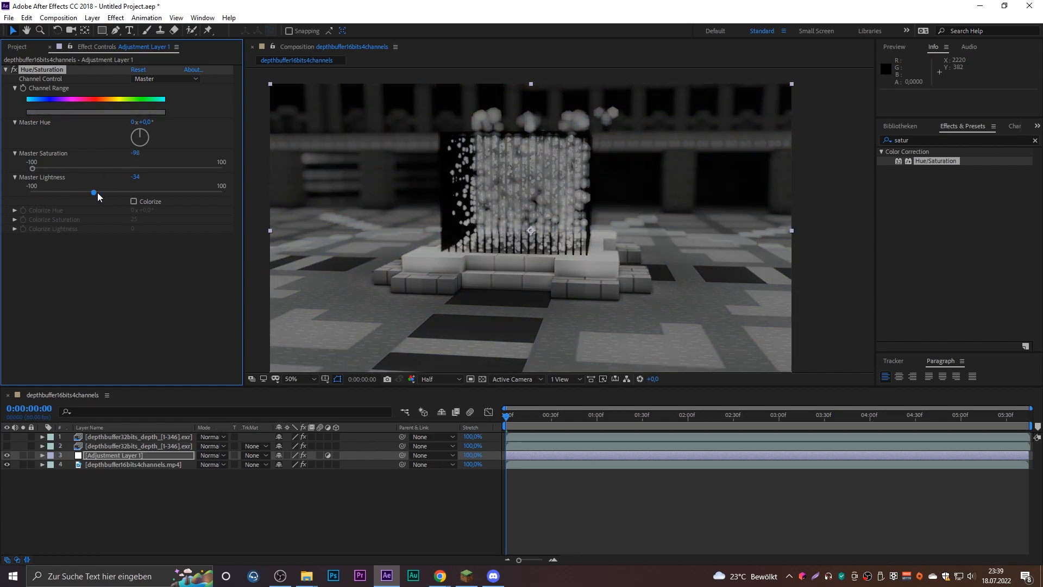
# Give the adjustment layer a Luma Matte from the EXR depth layer above it
pyautogui.click(132, 455)
pyautogui.click(255, 456)
pyautogui.click(285, 506)
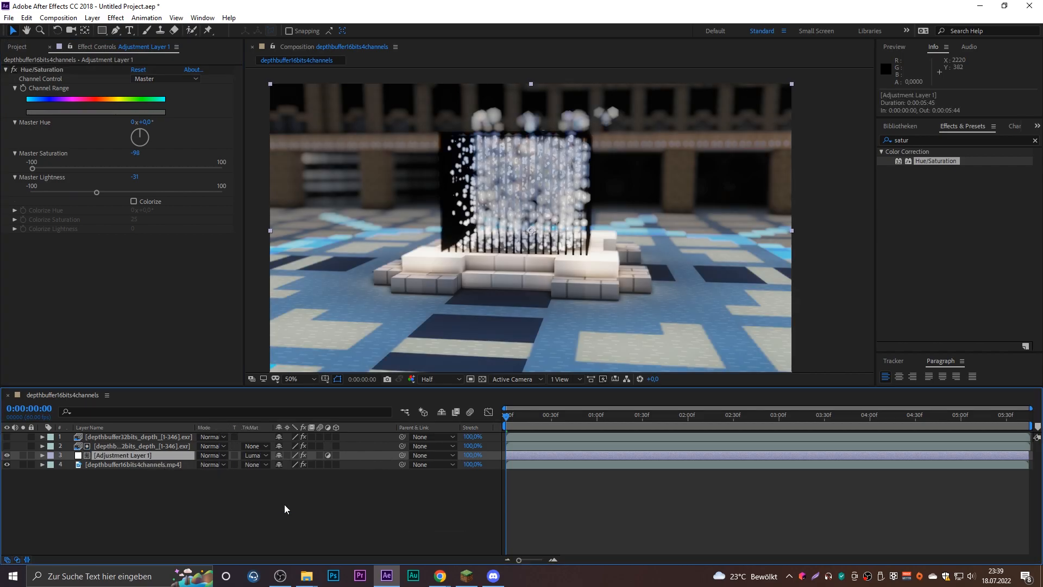
# Check the matte depth layer by showing and hiding it, and examine how the matted adjustment affects the scene's background and foreground
pyautogui.click(118, 446)
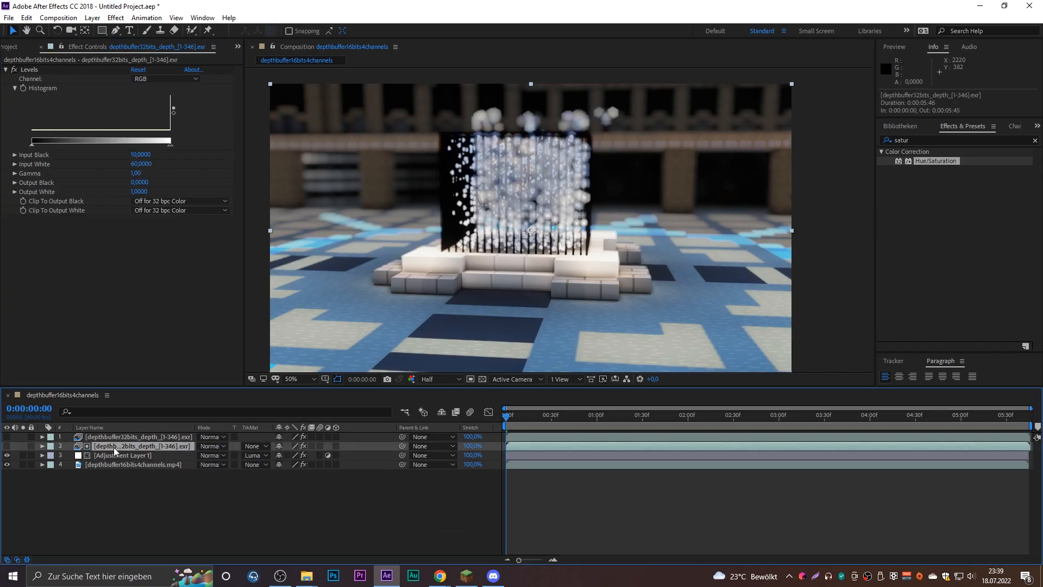
pyautogui.click(6, 446)
pyautogui.click(6, 446)
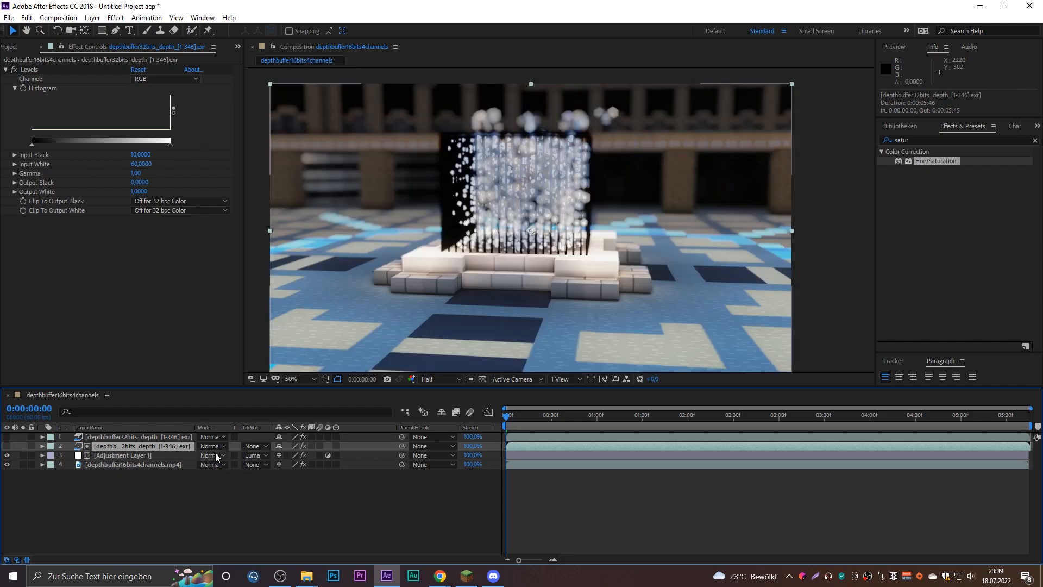
pyautogui.click(251, 456)
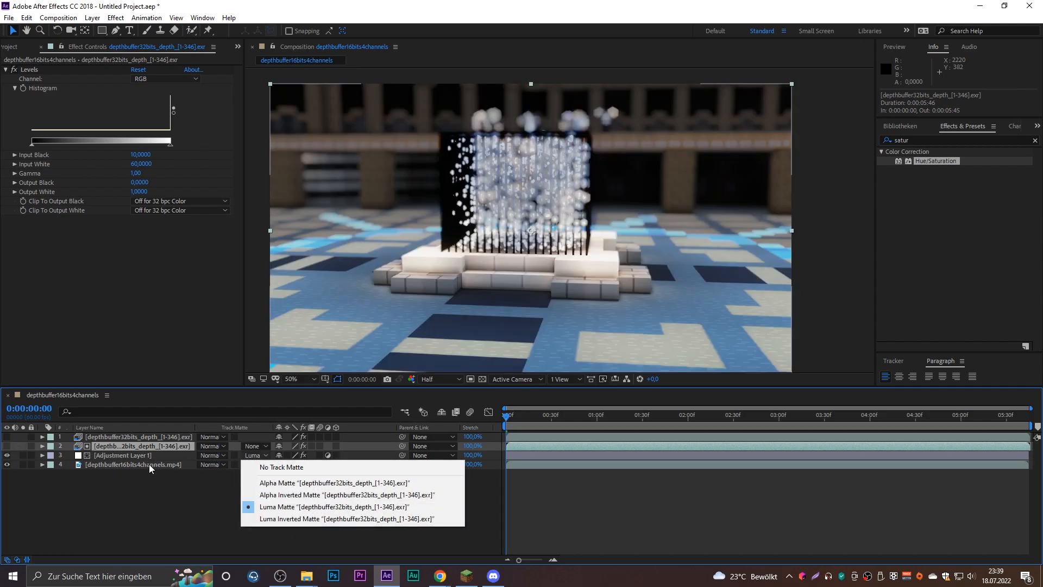
pyautogui.click(122, 456)
pyautogui.click(533, 250)
pyautogui.moveTo(533, 249); pyautogui.dragTo(539, 204, button='middle')
pyautogui.moveTo(692, 259)
pyautogui.mouseDown(button='middle')
pyautogui.moveTo(610, 292)
pyautogui.moveTo(620, 298)
pyautogui.mouseUp(button='middle')
pyautogui.moveTo(427, 165); pyautogui.dragTo(516, 202, button='middle')
pyautogui.moveTo(410, 217); pyautogui.dragTo(563, 210, button='middle')
pyautogui.scroll(1, 553, 214)
pyautogui.scroll(-1, 696, 226)
pyautogui.moveTo(696, 226); pyautogui.dragTo(490, 218, button='middle')
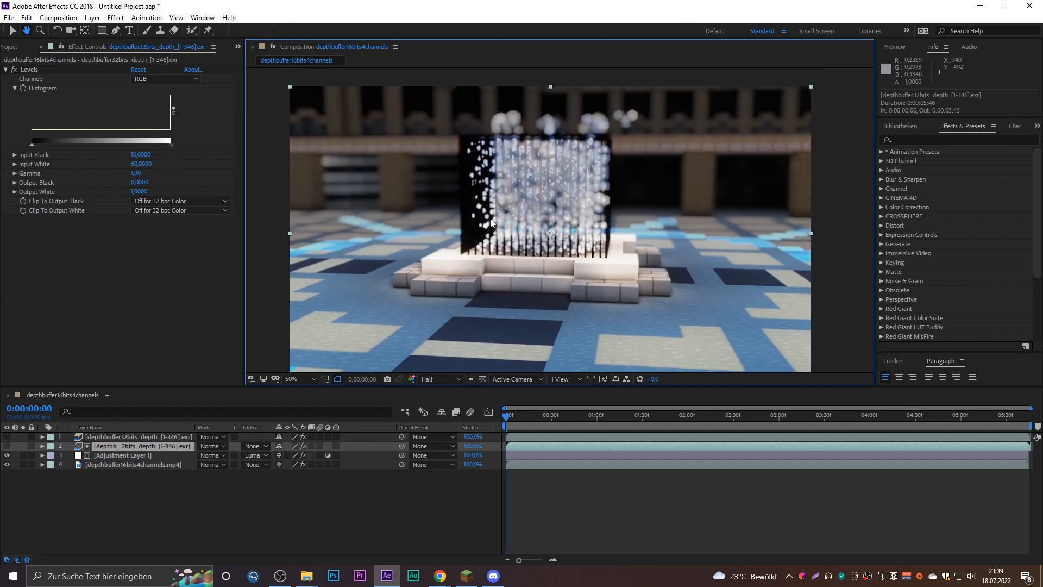
# Add the Turbulent Displace effect to the adjustment layer and increase its Amount
pyautogui.click(931, 137)
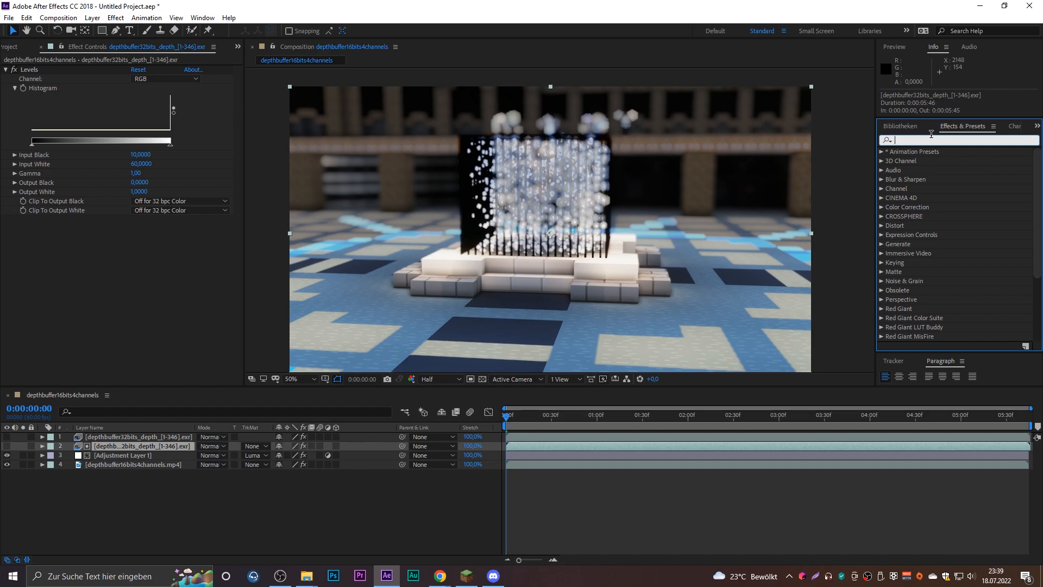
pyautogui.write('displ')
pyautogui.moveTo(930, 170); pyautogui.dragTo(119, 455)
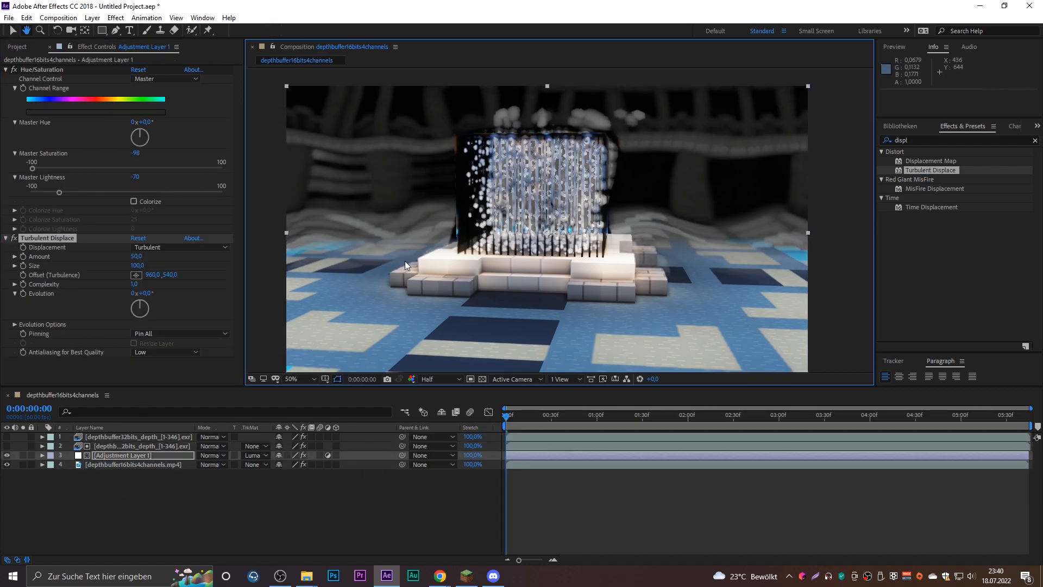
pyautogui.moveTo(696, 278); pyautogui.dragTo(697, 277, button='middle')
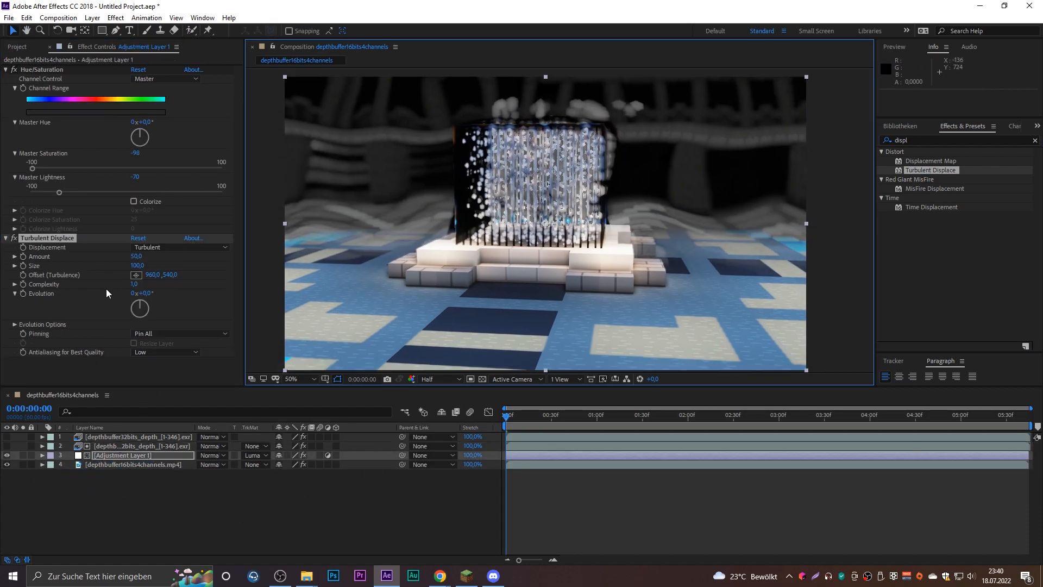
pyautogui.moveTo(136, 259); pyautogui.dragTo(239, 259)
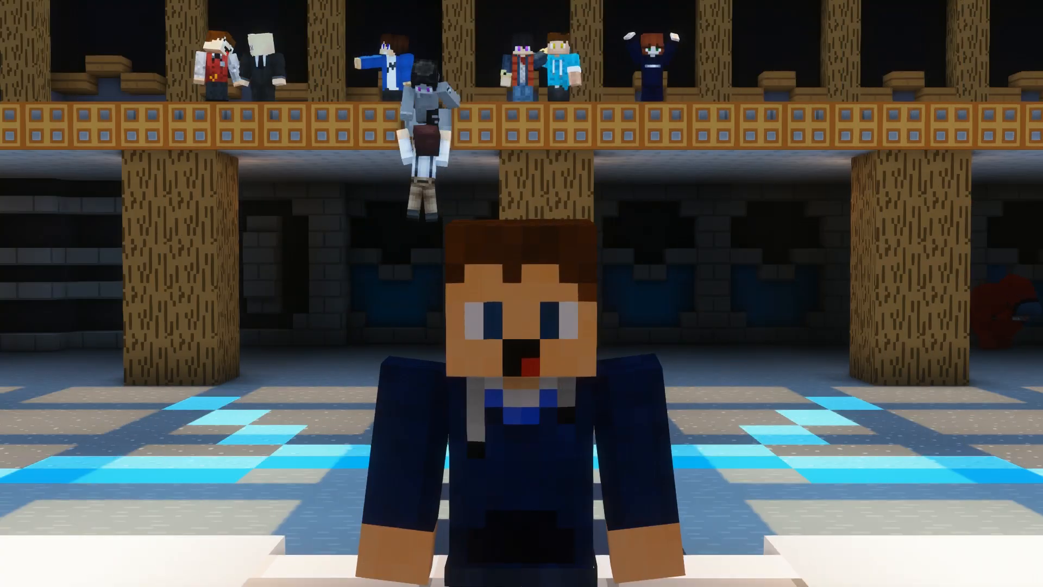